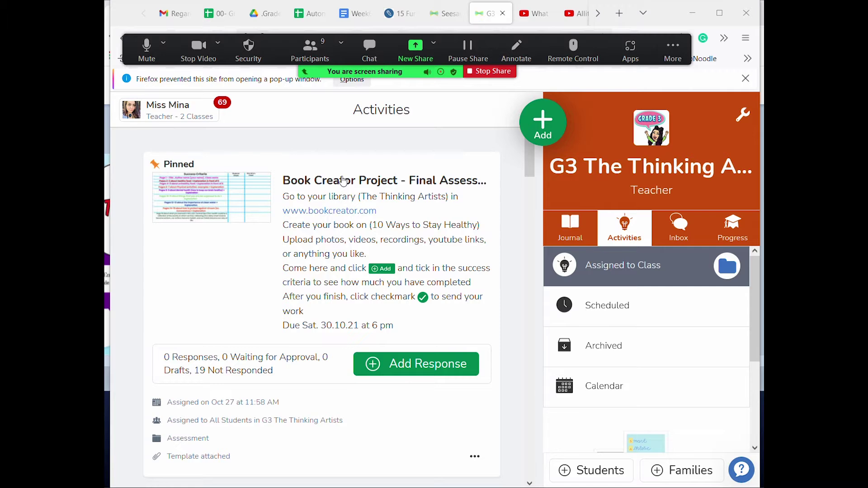
Open the Book Creator Project final assessment activity and highlight the due date and time in its heading.
click(343, 181)
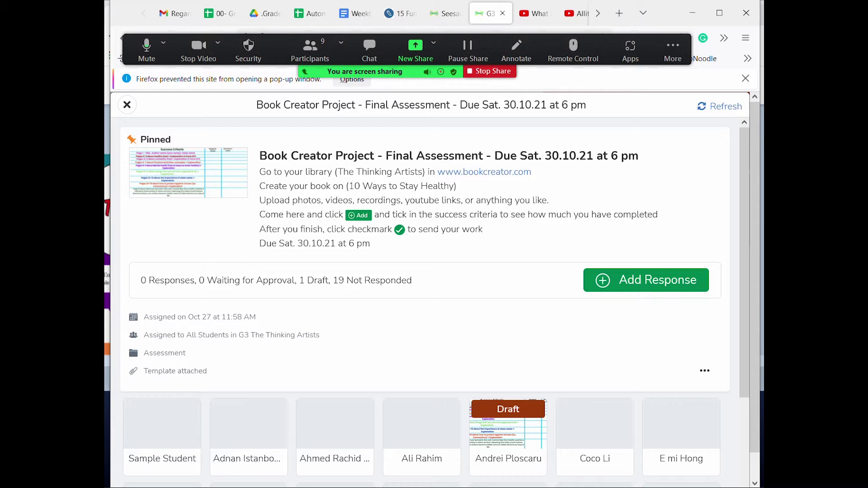
drag(520, 156, 596, 155)
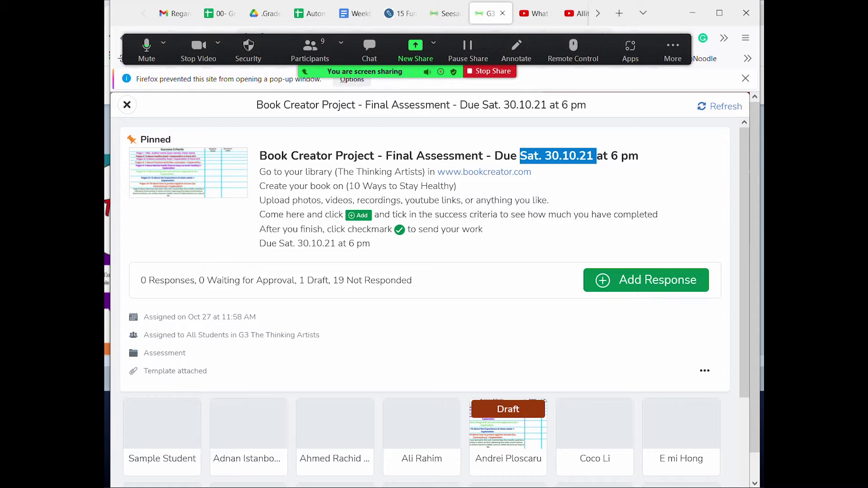
click(596, 156)
drag(596, 156, 650, 160)
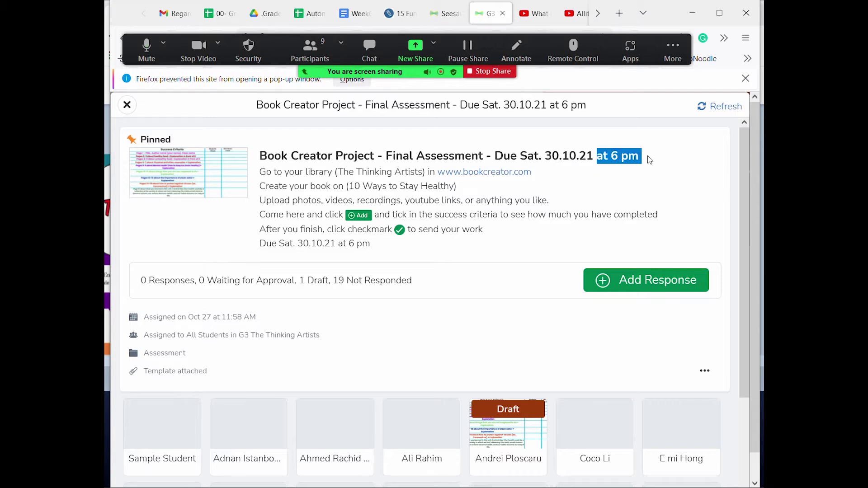
click(649, 160)
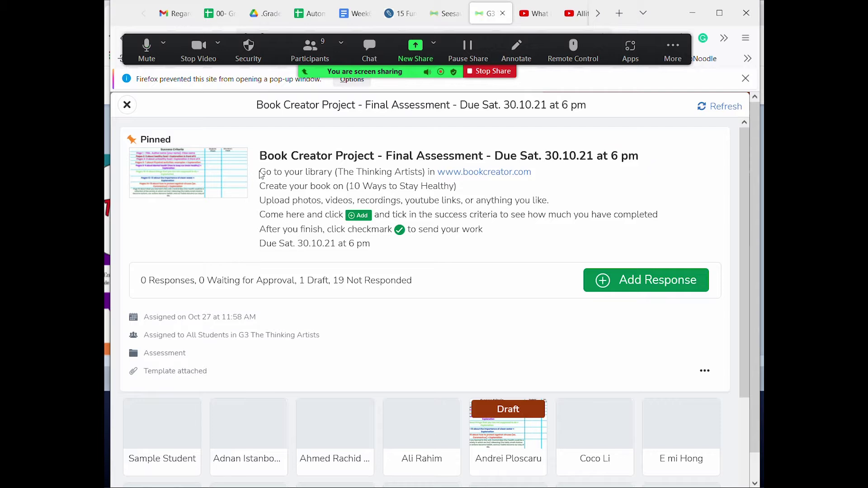
Highlight the instructions about going to the library and creating the book "10 Ways to Stay Healthy".
drag(259, 172, 338, 172)
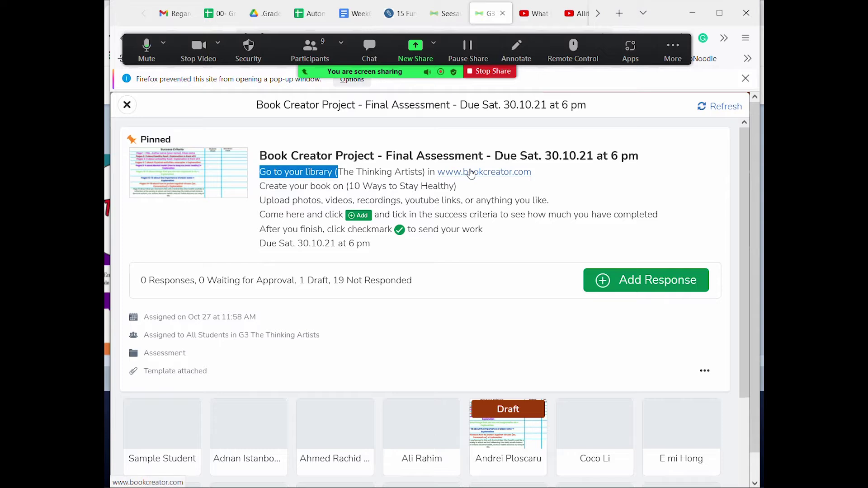
click(440, 186)
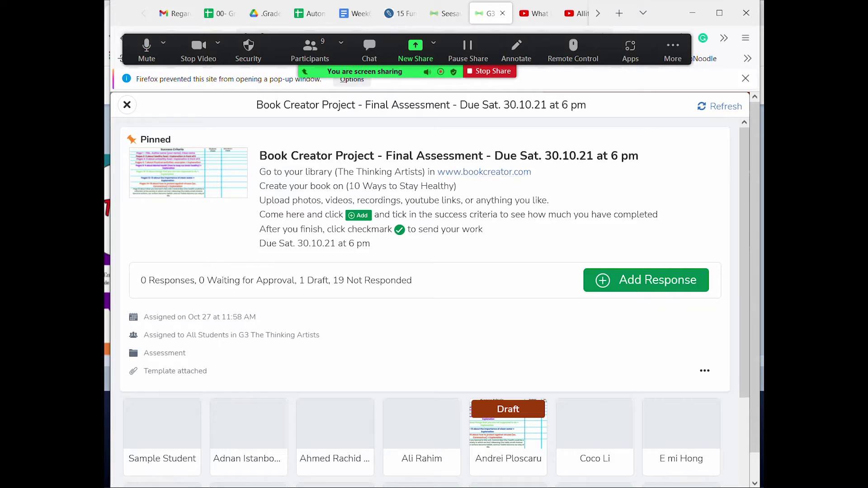
drag(272, 186, 457, 186)
click(355, 186)
double_click(356, 186)
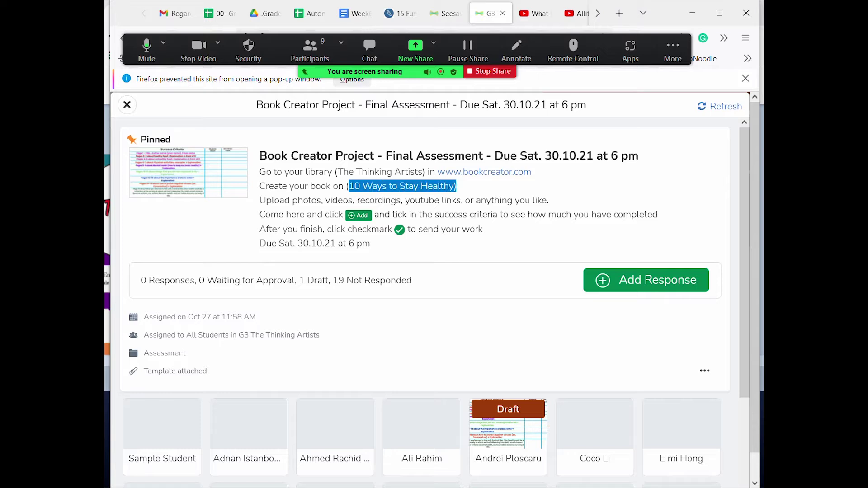
click(456, 186)
Highlight the remaining instructions on uploading media, ticking the success criteria, sending the work and the due date.
drag(260, 200, 549, 214)
click(407, 201)
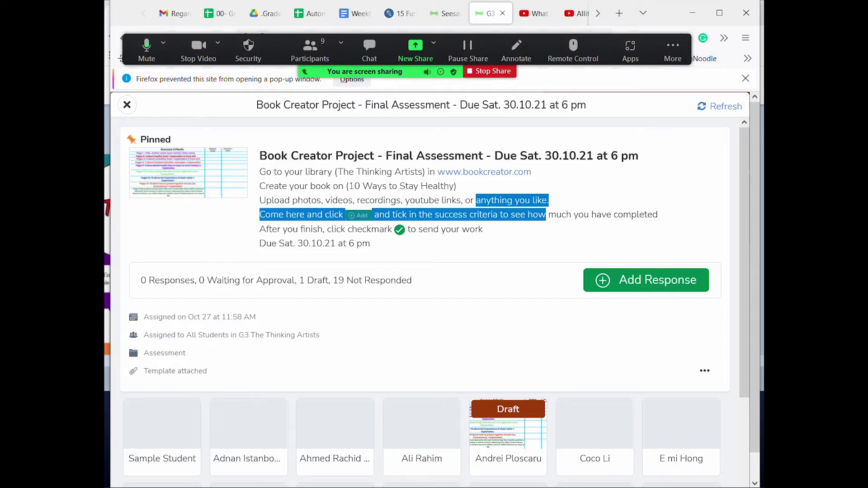
click(550, 215)
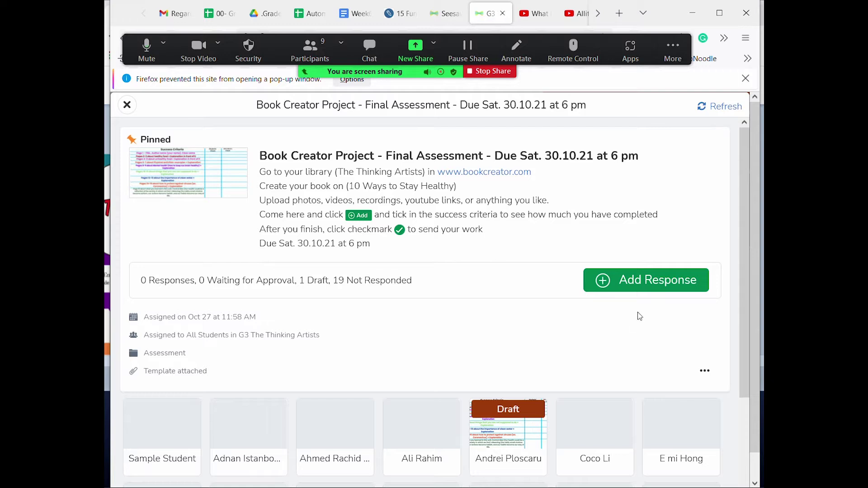
drag(284, 214, 332, 215)
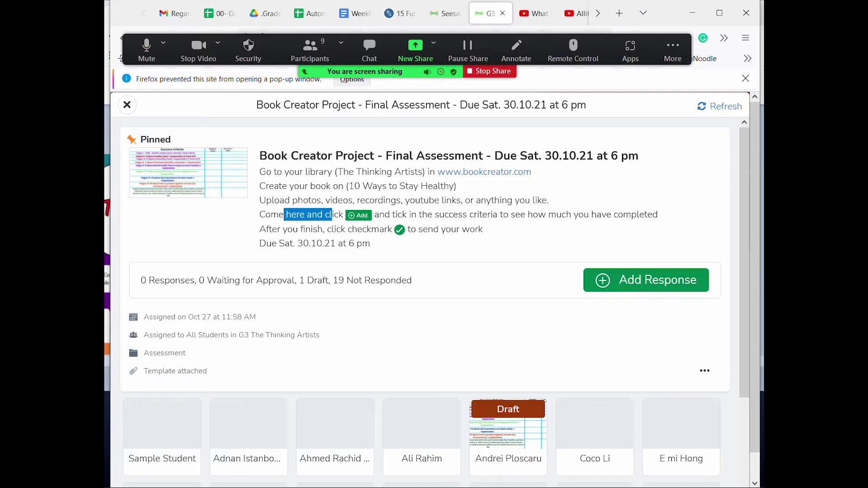
mouse_move(509, 214)
mouse_down()
mouse_move(646, 227)
mouse_move(652, 215)
mouse_up()
click(479, 225)
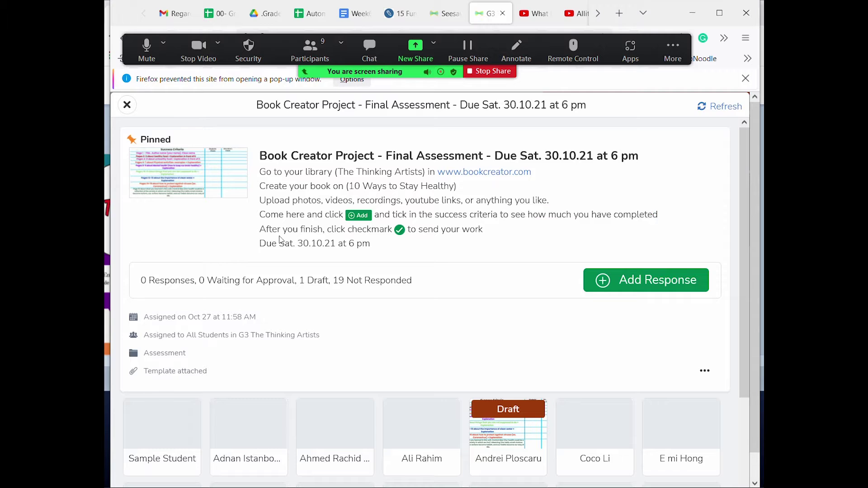
drag(341, 230, 442, 229)
click(442, 229)
drag(255, 245, 364, 244)
click(364, 245)
Open the attached Success Criteria template and draw a red bracket alongside the start of all its rows.
click(204, 176)
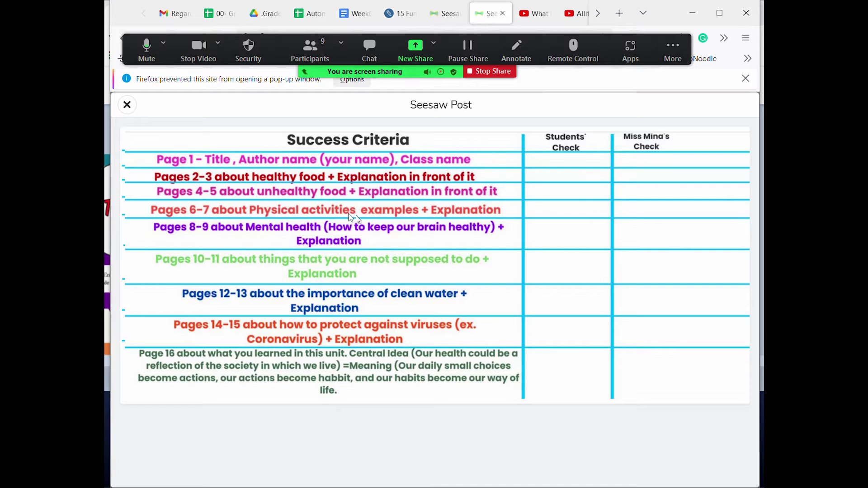
click(516, 50)
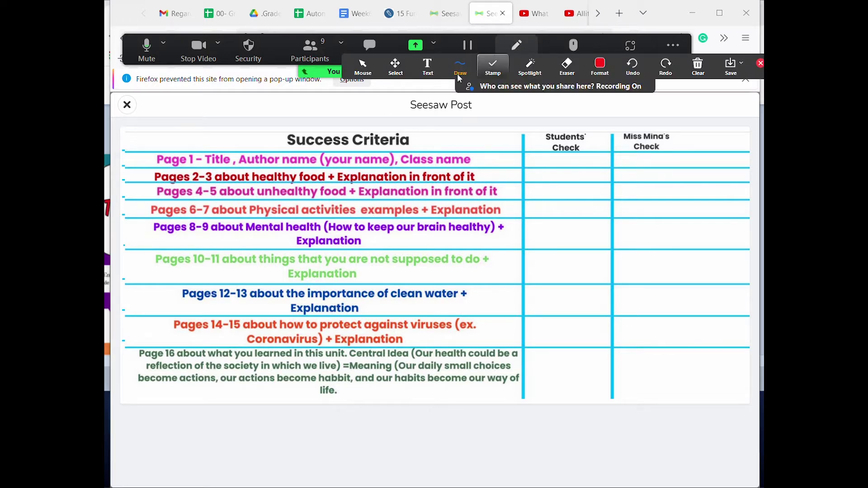
mouse_move(139, 151)
mouse_down()
mouse_move(134, 344)
mouse_move(166, 410)
mouse_up()
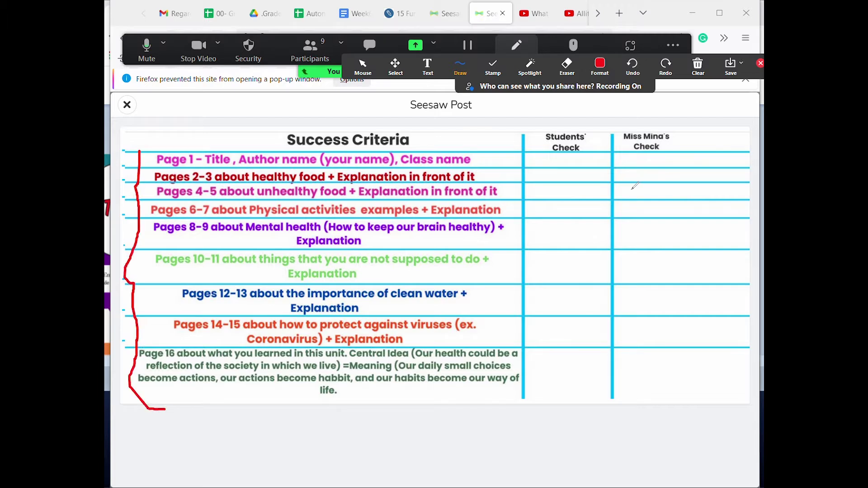
Move the annotation tools clear of the way and erase the red bracket beside the success criteria.
click(699, 66)
drag(609, 68, 551, 58)
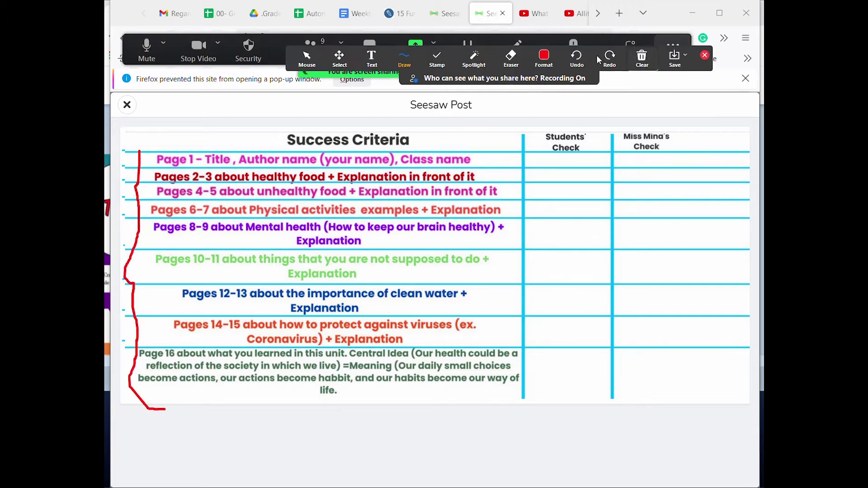
click(509, 57)
click(133, 233)
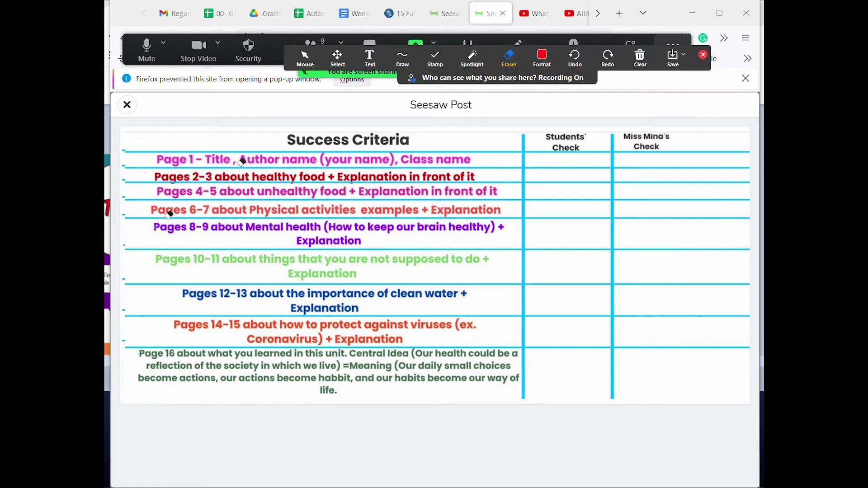
Circle "Page 1" in red and underline the title, author name and class name requirements in the first row.
click(399, 52)
click(400, 86)
mouse_move(147, 166)
mouse_down()
mouse_move(392, 171)
mouse_move(475, 160)
mouse_up()
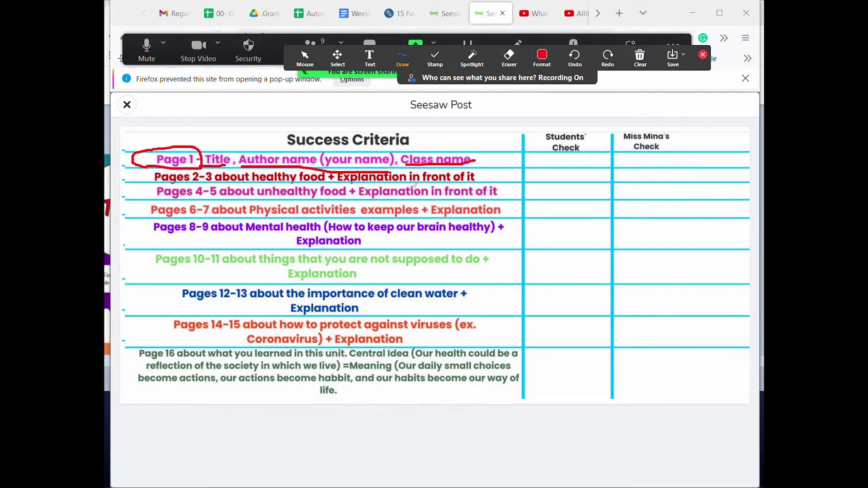
Mark the page ranges from 2-3 to 10-11 with red lines and draw a bracket along the ends of the rows.
drag(162, 176, 226, 176)
drag(189, 196, 230, 196)
mouse_move(190, 217)
mouse_down()
mouse_move(218, 217)
mouse_move(201, 233)
mouse_move(212, 233)
mouse_up()
drag(185, 269, 222, 269)
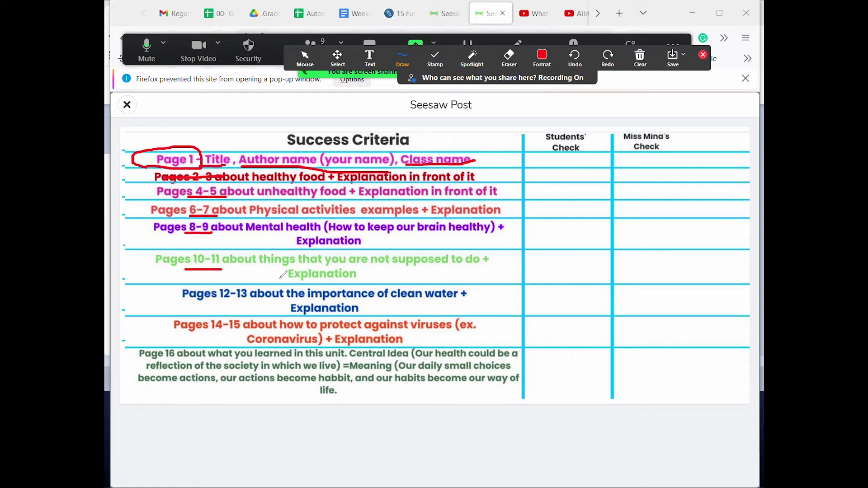
mouse_move(503, 155)
mouse_down()
mouse_move(512, 220)
mouse_move(499, 367)
mouse_up()
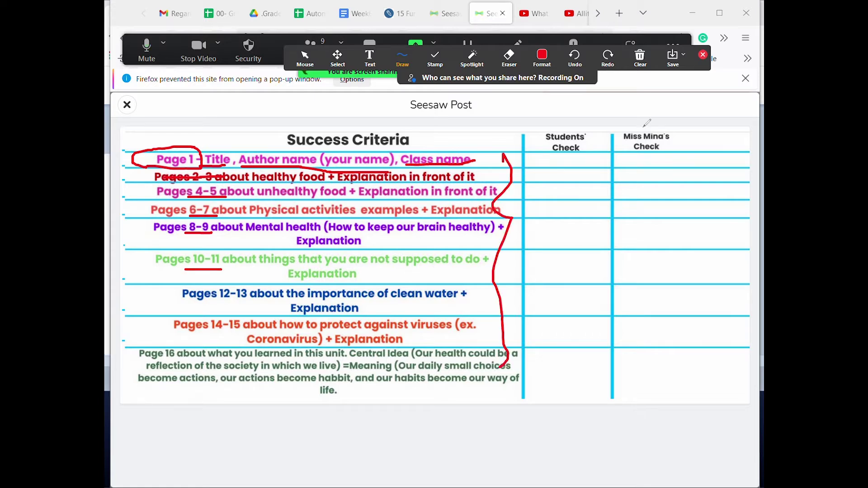
Clear all drawings from the Success Criteria table and close the annotation tools.
click(640, 58)
click(640, 84)
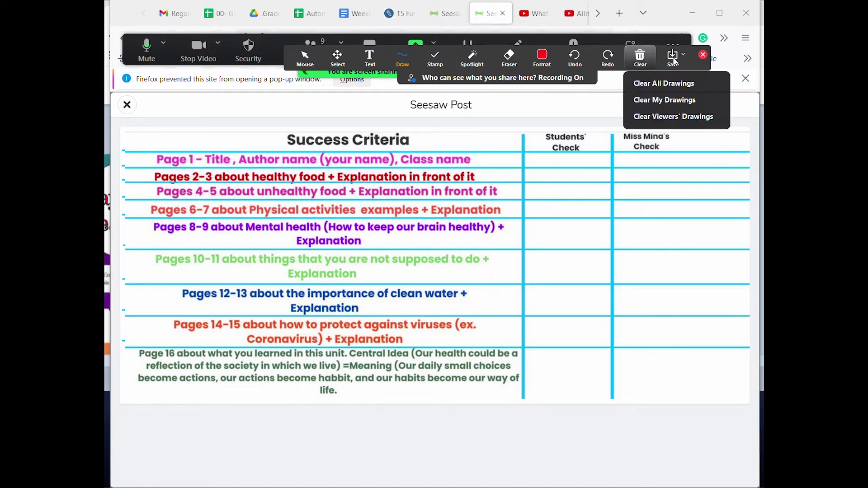
click(703, 54)
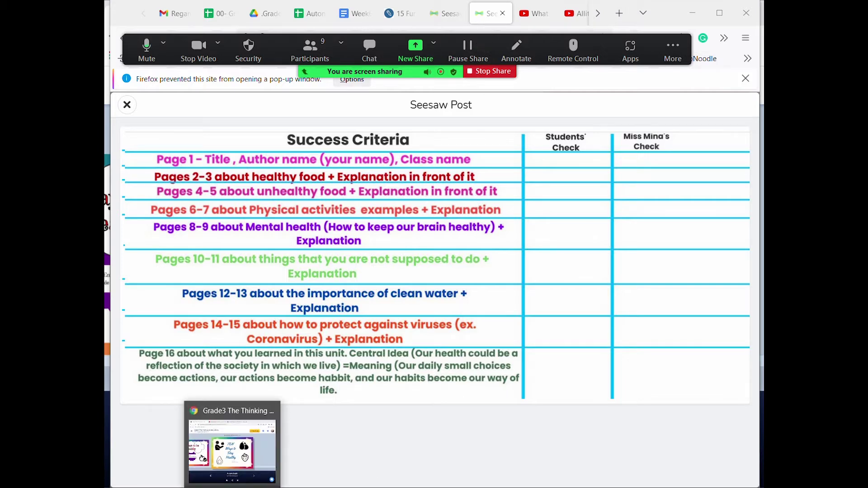
click(233, 445)
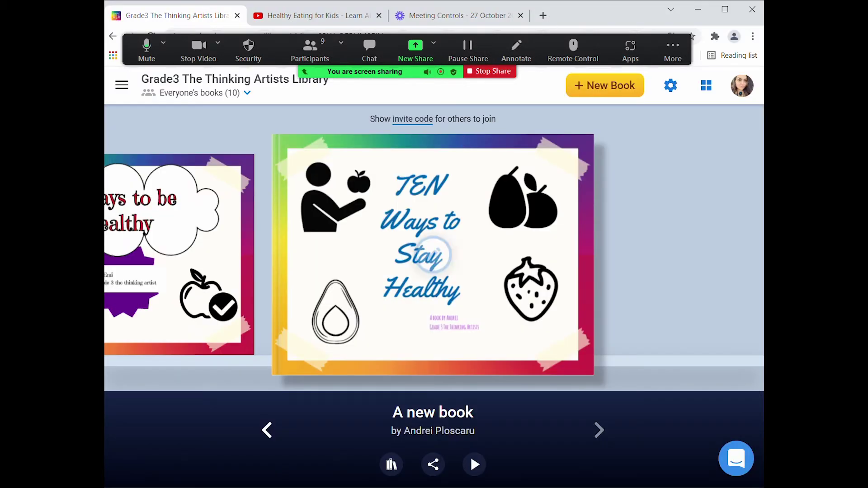
click(543, 18)
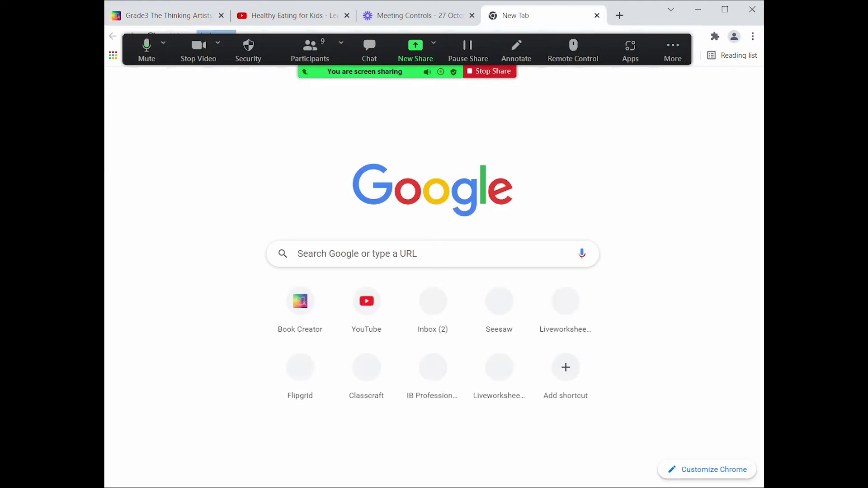
text(www.bookcreator.com)
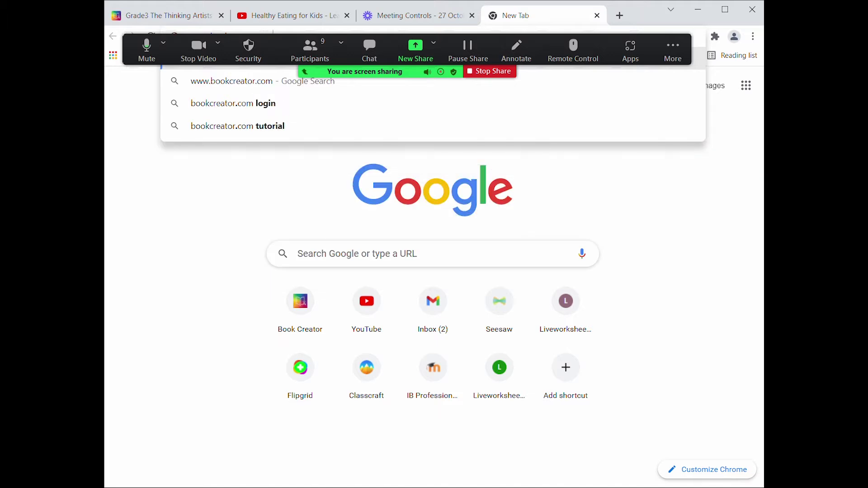
key(Return)
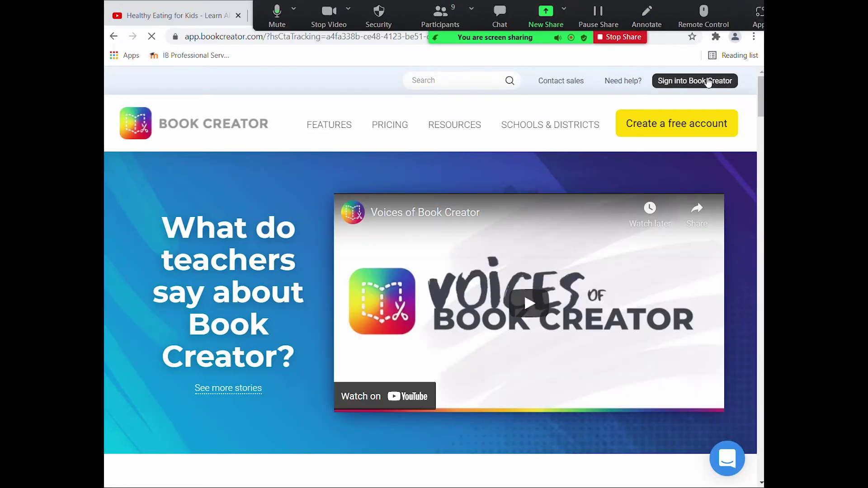
click(708, 80)
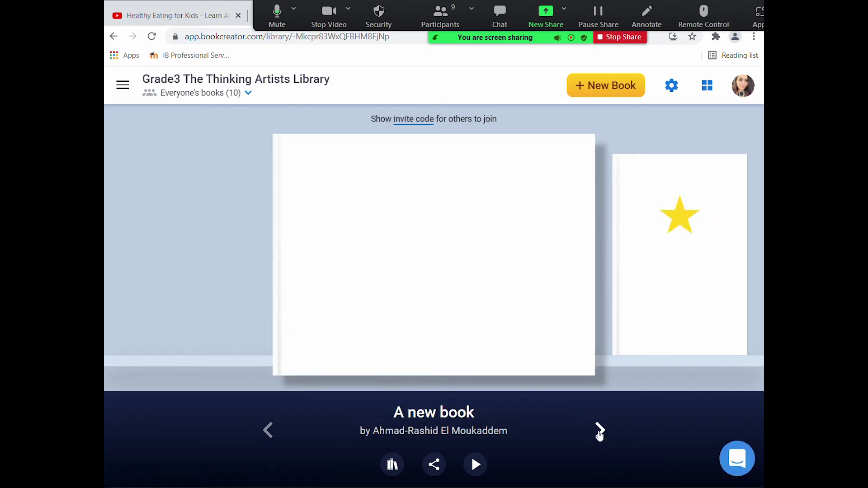
Browse through the students' books in the Grade3 The Thinking Artists Library and point out the library name.
click(599, 430)
click(600, 431)
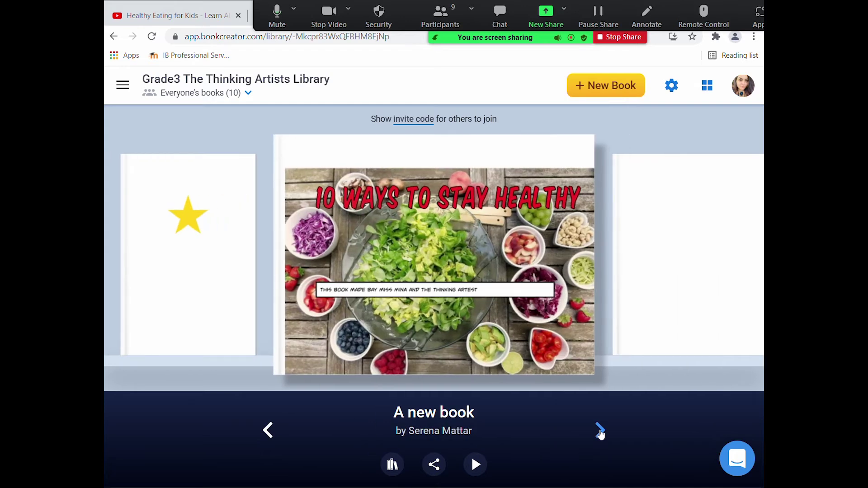
click(600, 431)
click(600, 430)
drag(220, 80, 340, 90)
click(387, 89)
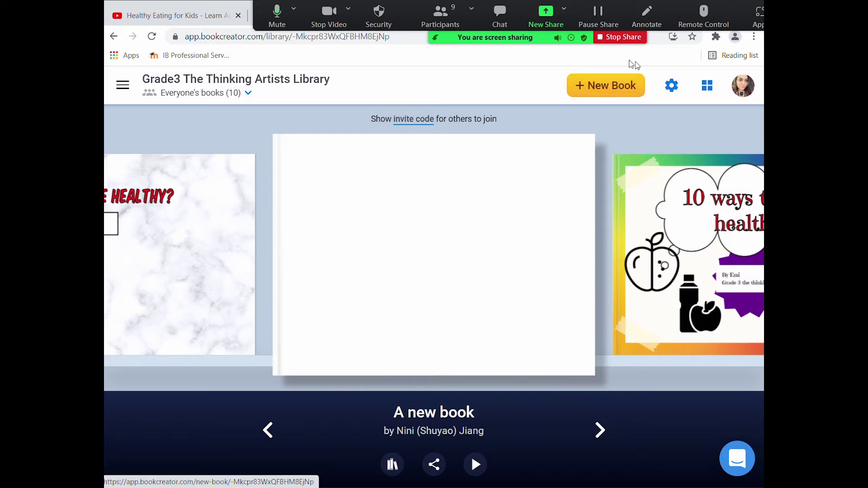
Start a new book and draw a red arrow pointing at the Landscape 4:3 Comic shape.
click(615, 90)
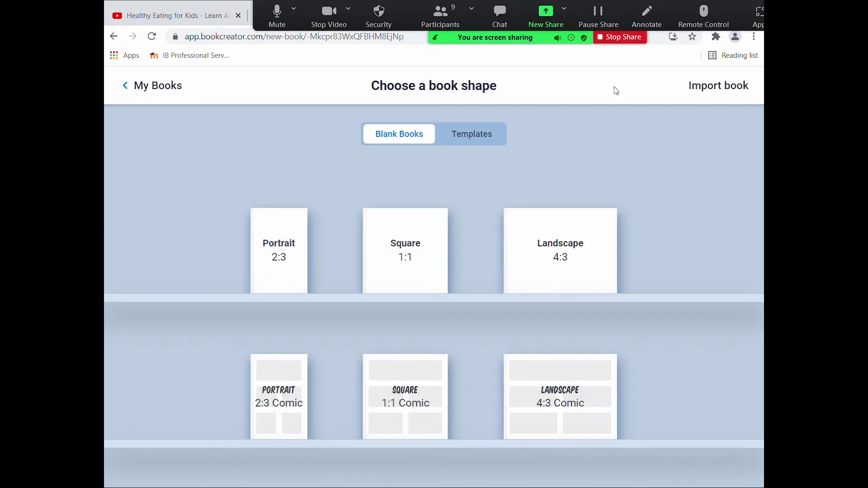
click(648, 13)
mouse_move(633, 277)
mouse_down()
mouse_move(603, 355)
mouse_move(639, 358)
mouse_up()
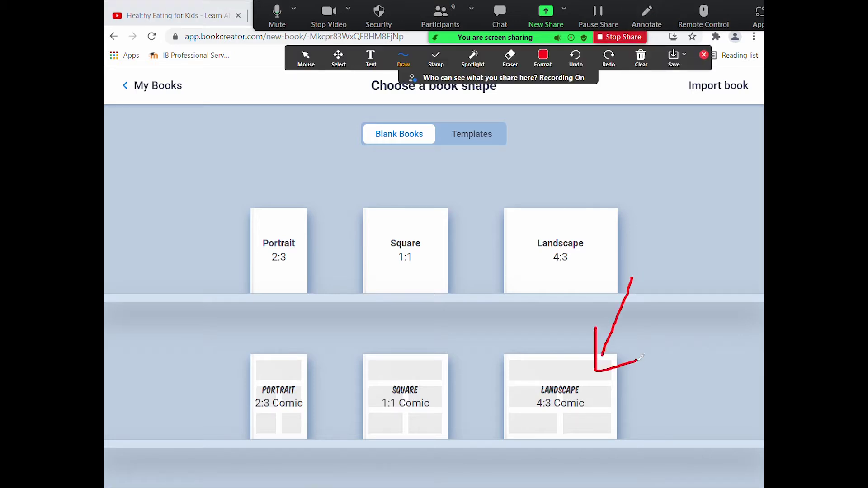
Clear all drawings from the book shape choices.
click(618, 61)
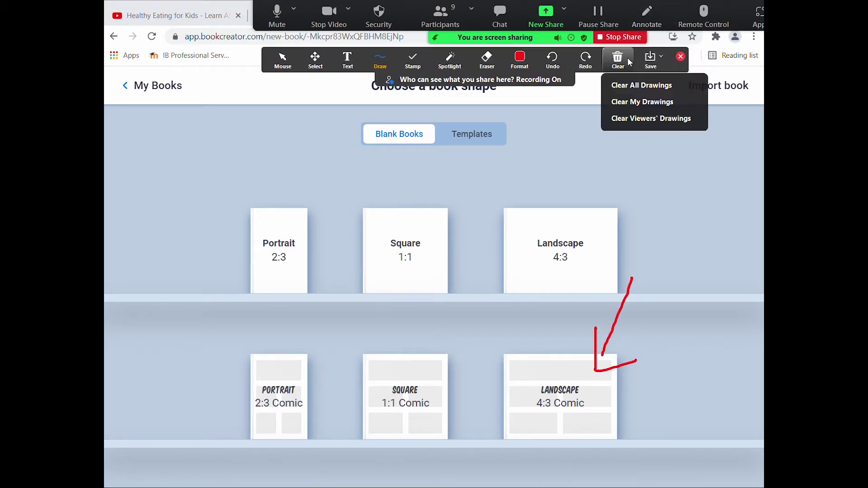
click(620, 84)
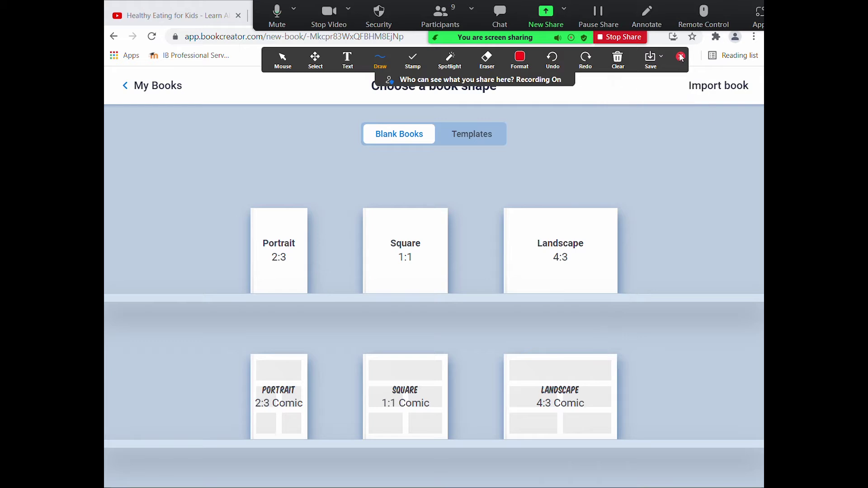
Circle the Landscape 4:3 Comic shape in red and cross out the Square and Portrait comic shapes.
drag(573, 320, 563, 302)
drag(452, 330, 370, 443)
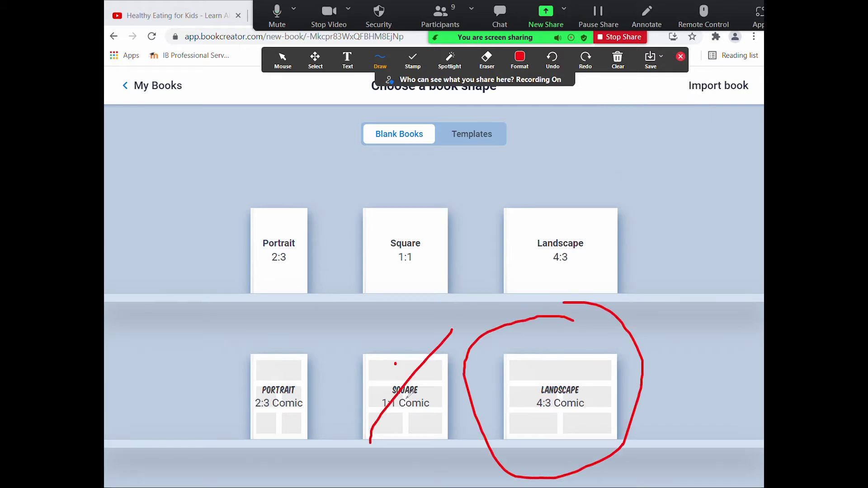
drag(396, 364, 442, 461)
drag(338, 375, 280, 430)
drag(282, 365, 326, 467)
Add a curved line pointing to the Landscape 4:3 Comic shape and cross out the three plain book shapes.
drag(547, 433, 581, 431)
drag(599, 398, 638, 385)
drag(681, 352, 628, 293)
drag(611, 218, 451, 316)
drag(520, 198, 557, 261)
drag(444, 222, 354, 289)
drag(393, 198, 446, 296)
drag(308, 223, 255, 286)
drag(252, 226, 297, 329)
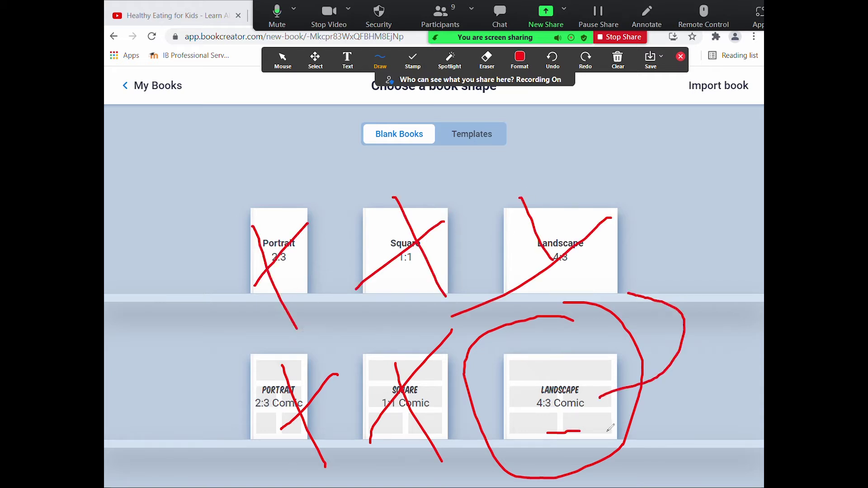
Clear all drawings from the book shape choices and create a Landscape 4:3 Comic book.
click(618, 59)
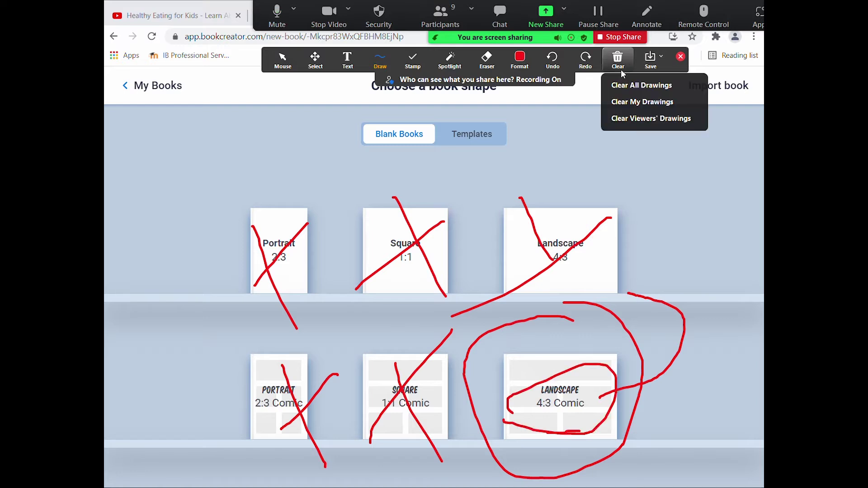
click(654, 83)
click(681, 56)
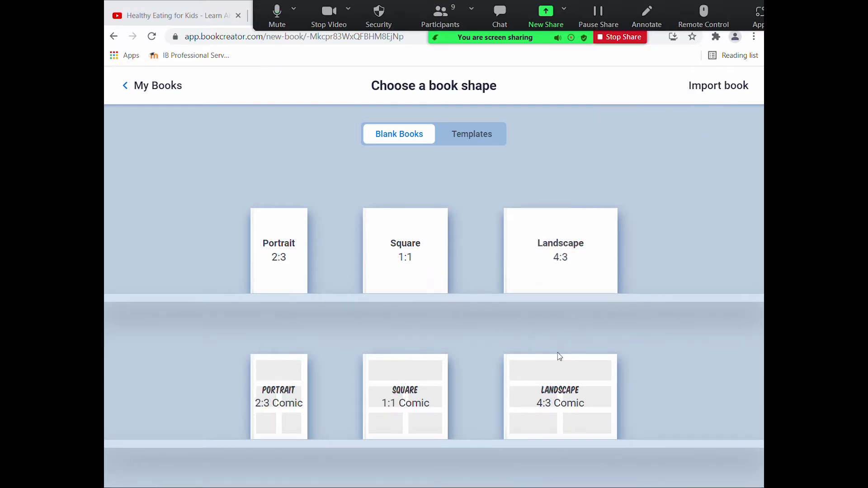
click(587, 395)
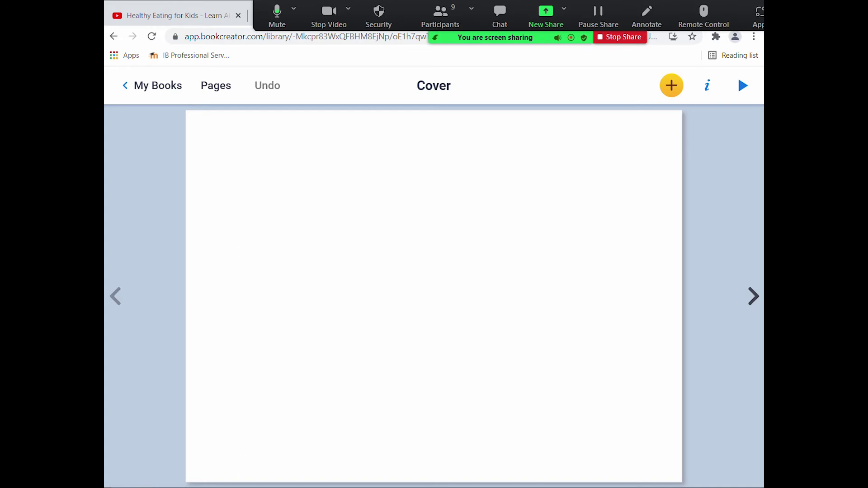
Check the Page 1 criteria in Seesaw, return to Book Creator, and circle the Cover heading in red before clearing the drawing.
key(alt+Tab)
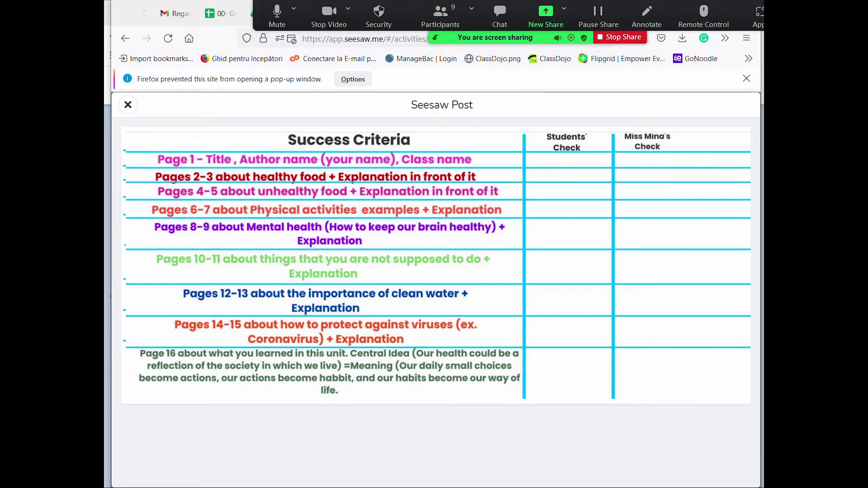
key(alt+Tab)
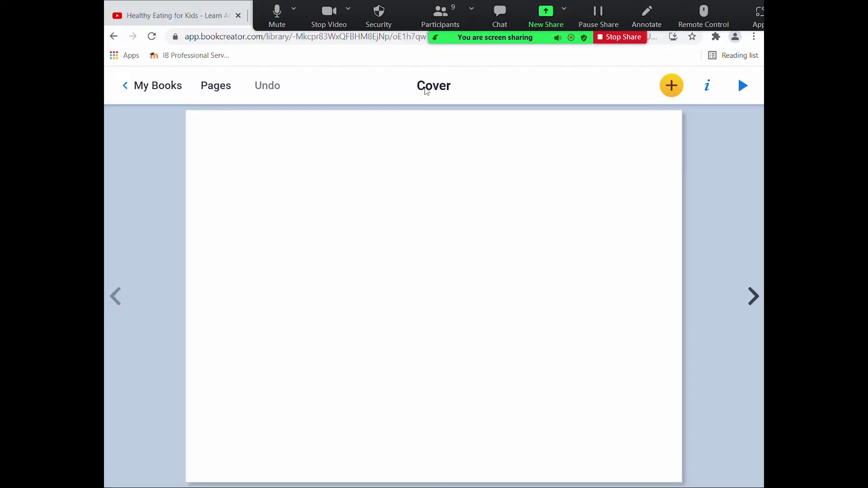
click(647, 16)
drag(451, 91, 450, 92)
click(618, 59)
click(631, 86)
click(681, 57)
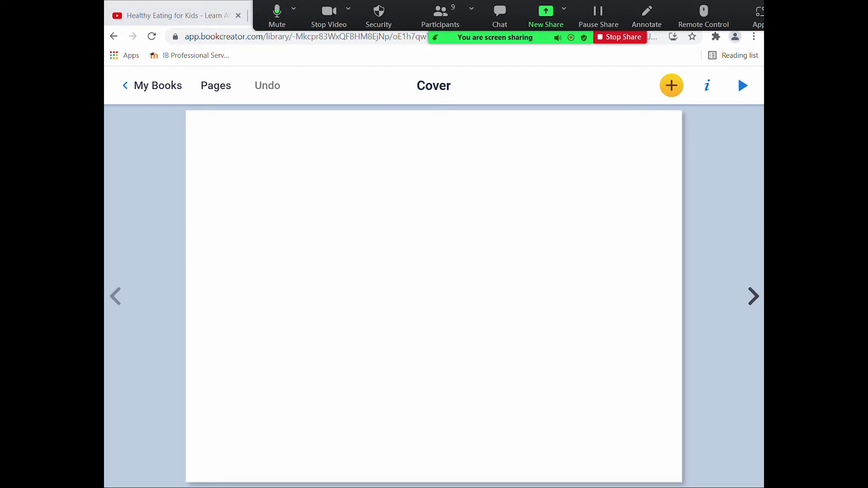
Recheck the success criteria in Seesaw and view the comic background options for the cover in Book Creator.
key(alt+Tab)
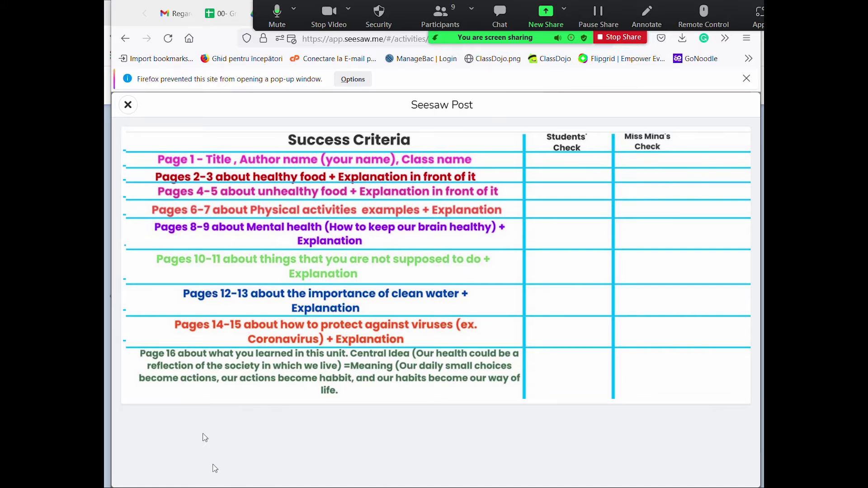
key(alt+Tab)
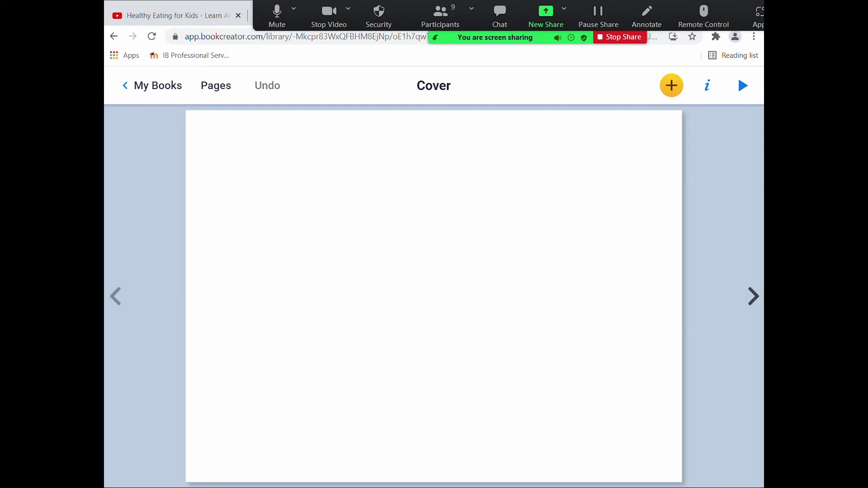
click(707, 86)
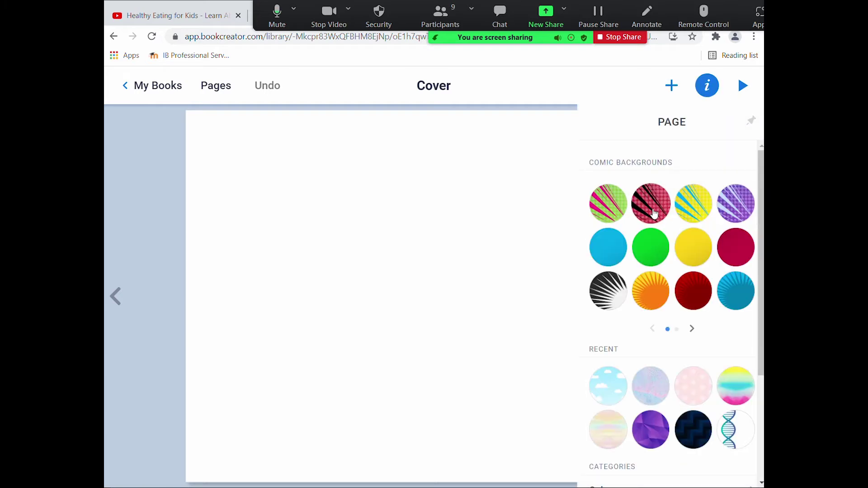
click(143, 153)
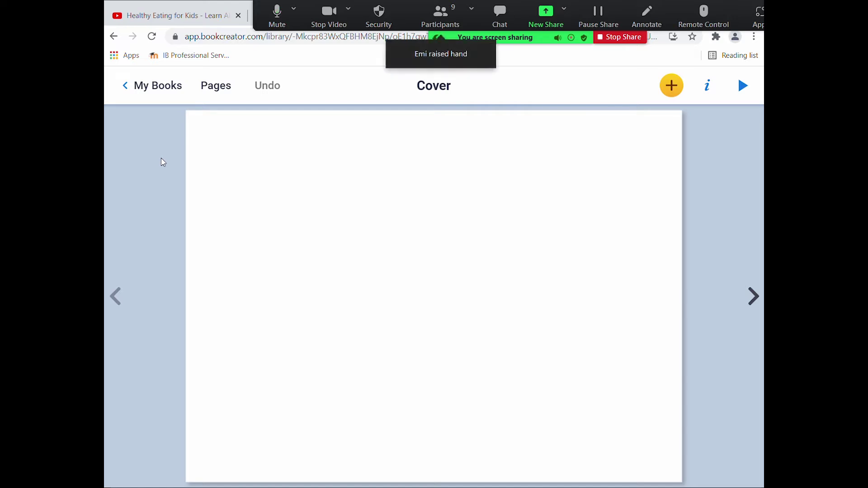
Add "10 Ways to Stay Healthy" in the Title text style and place it in the upper half of the cover.
click(672, 85)
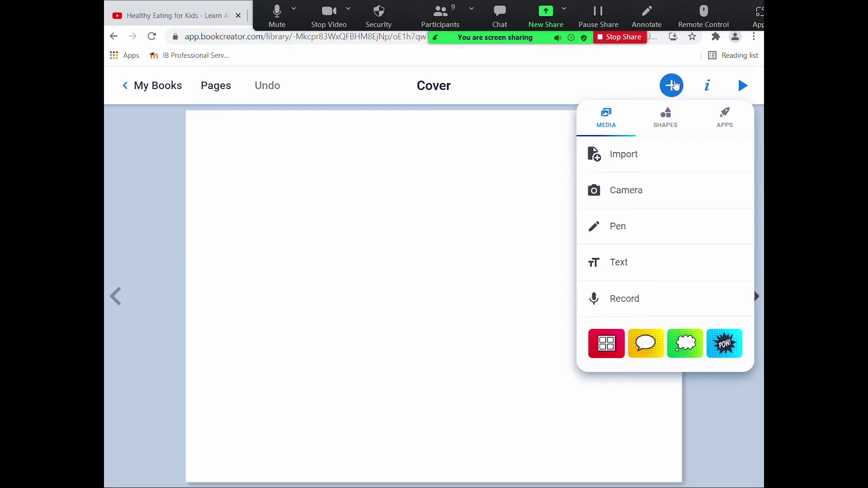
click(648, 271)
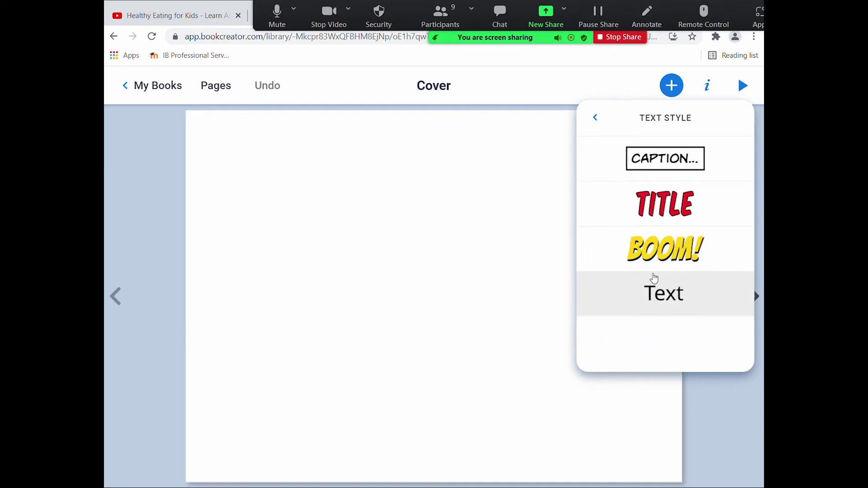
click(671, 199)
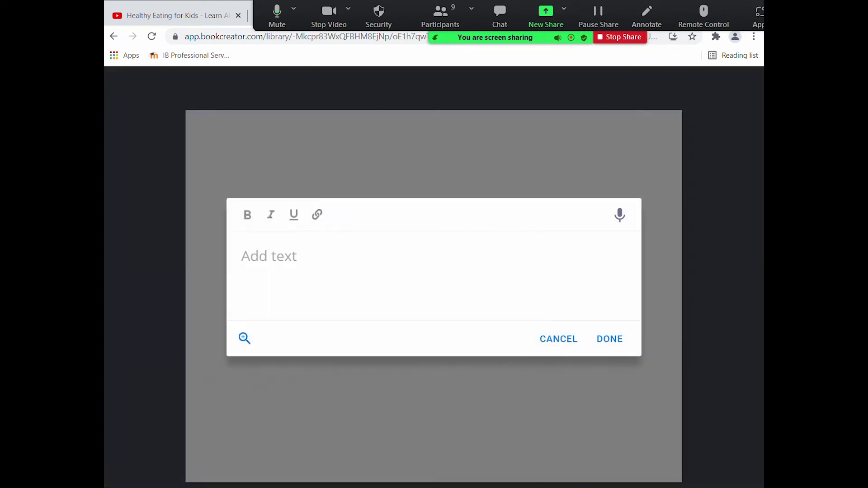
text(1-0 Wyays)
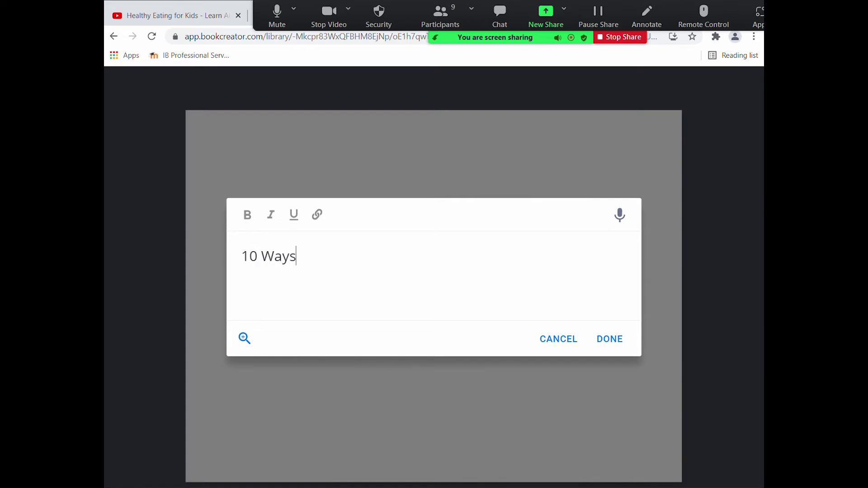
text( to Stay Healthy)
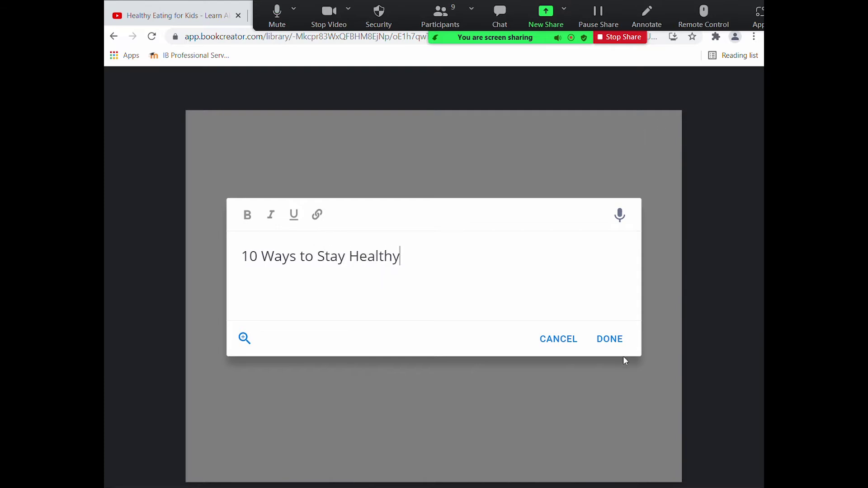
click(606, 345)
drag(551, 223, 522, 225)
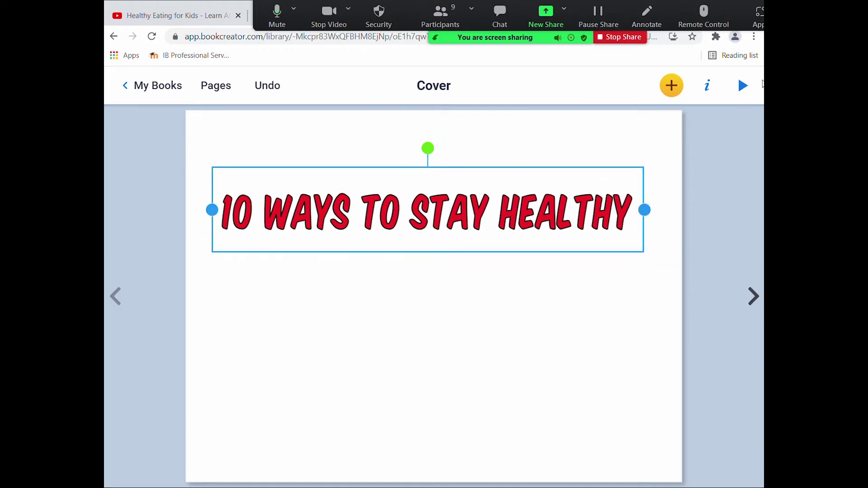
click(723, 318)
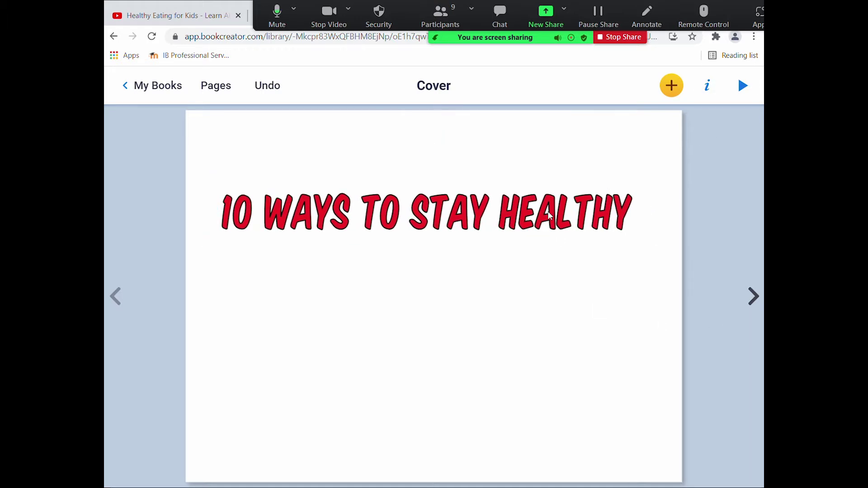
Set the cover title's size to 108, centre its text, and move it higher on the cover.
click(419, 186)
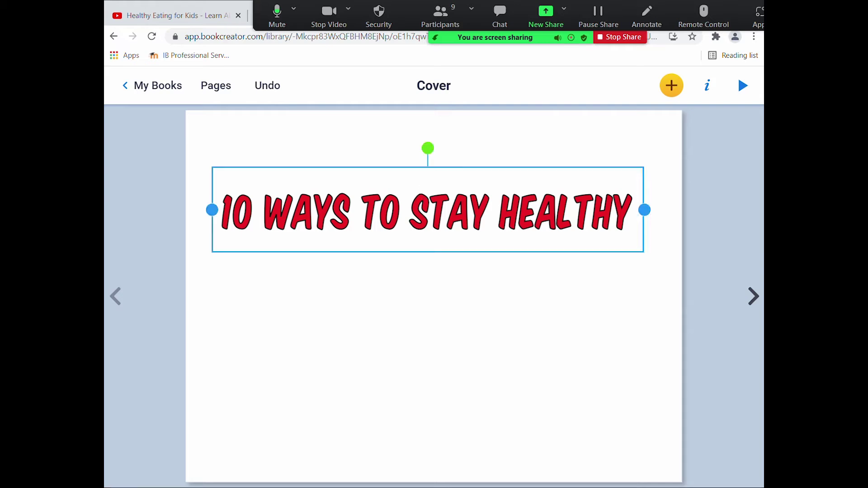
click(707, 87)
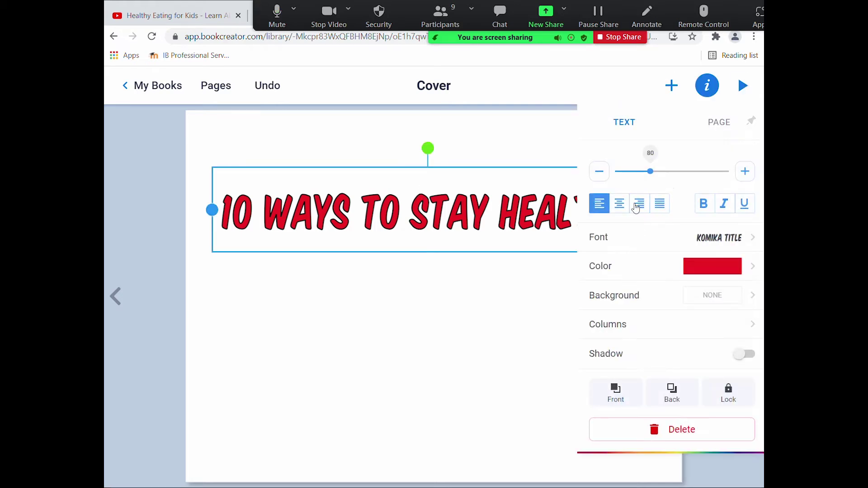
drag(651, 173, 661, 171)
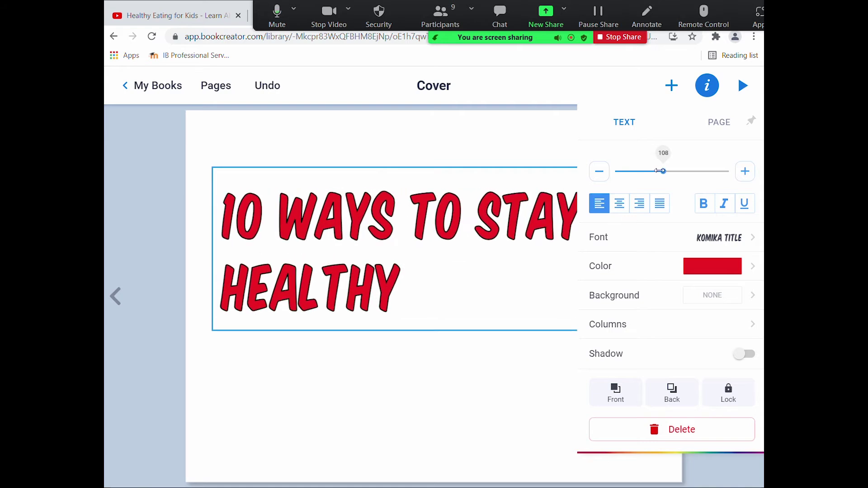
click(620, 205)
click(467, 395)
drag(476, 214, 477, 179)
click(574, 418)
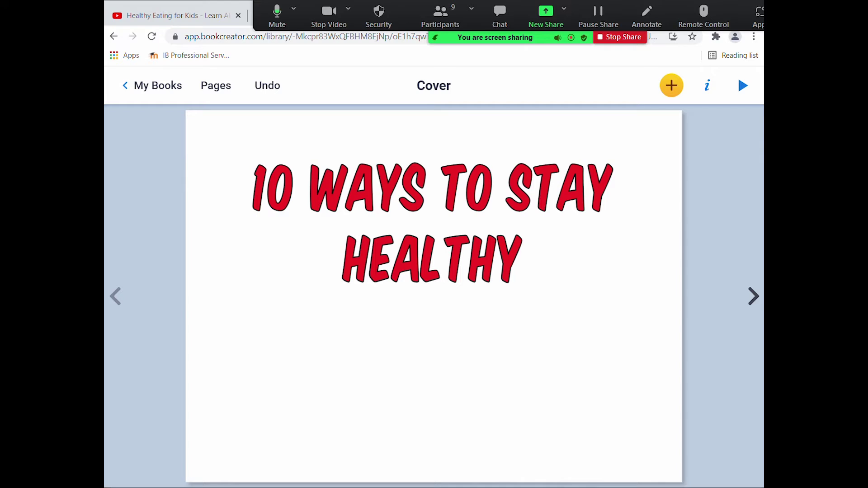
Review the Page 1 requirements in Seesaw and view the cover's page background options in Book Creator.
key(alt+Tab)
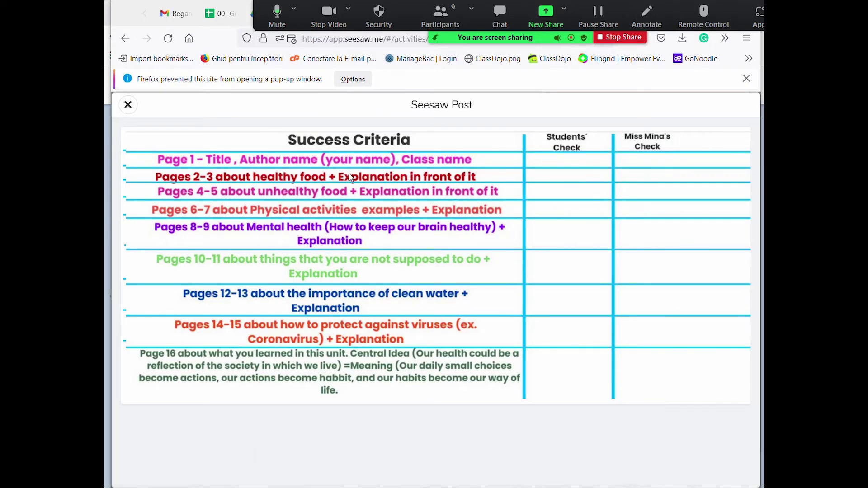
key(alt+Tab)
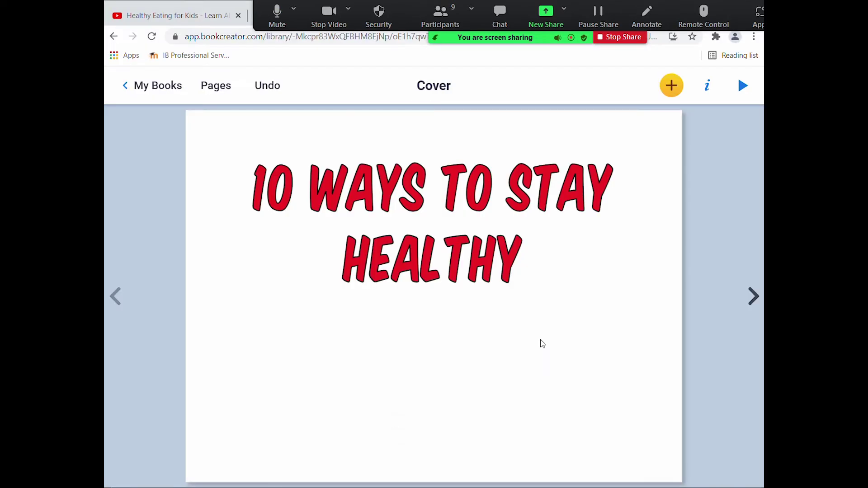
click(708, 86)
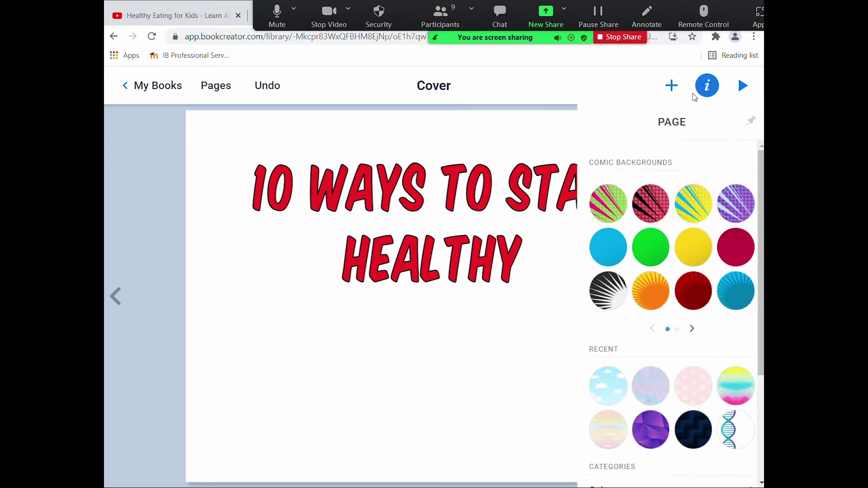
click(466, 351)
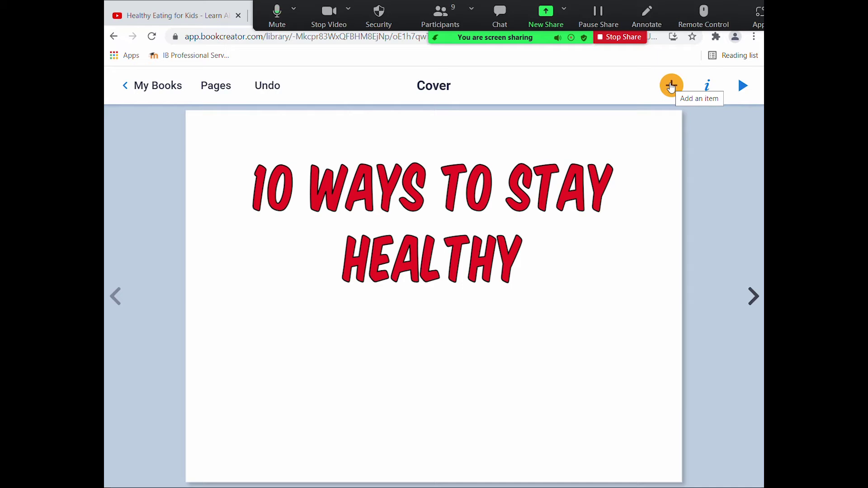
Circle the add-item control in red and clear the drawing from the cover page.
click(647, 14)
mouse_move(700, 74)
mouse_down()
mouse_move(644, 80)
mouse_move(701, 75)
mouse_up()
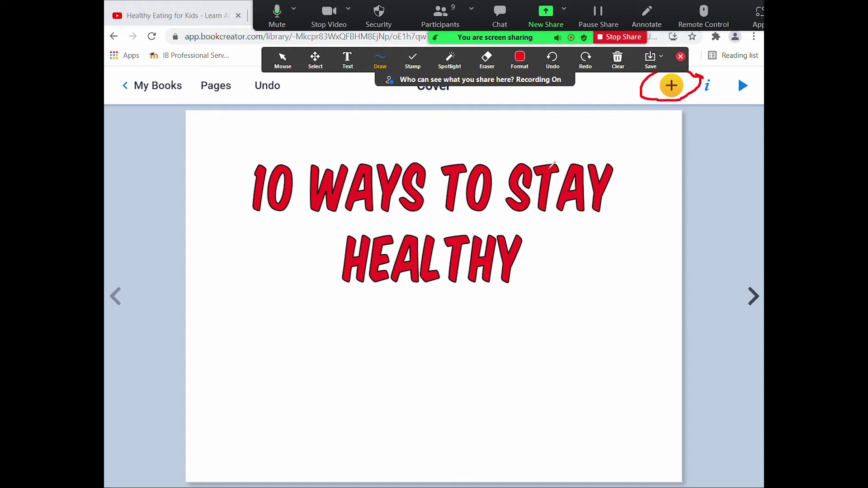
click(618, 59)
click(627, 81)
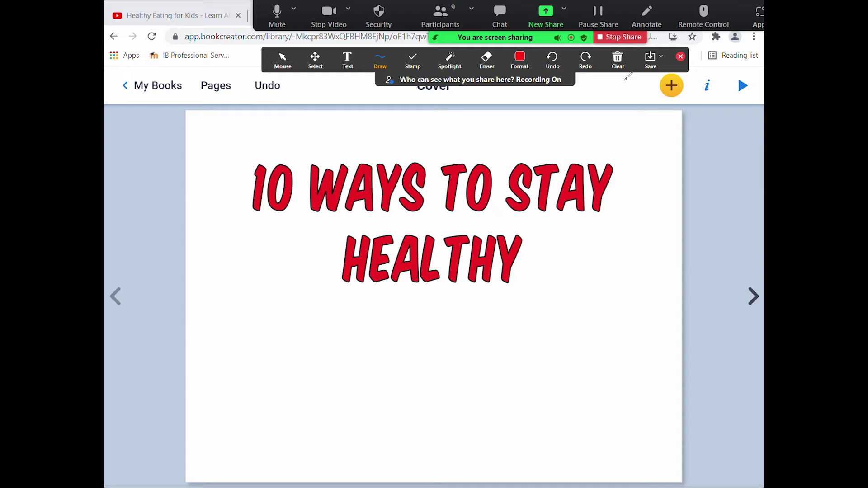
Draw a red arrow to the cover title and circle the info control, then clear all drawings and close annotation.
drag(597, 108, 527, 168)
drag(528, 132, 563, 193)
drag(714, 75, 723, 71)
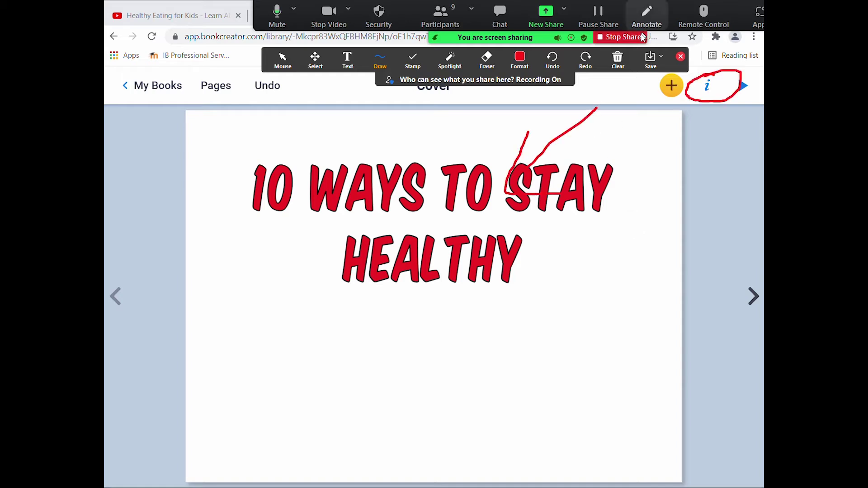
click(618, 60)
click(632, 85)
click(680, 56)
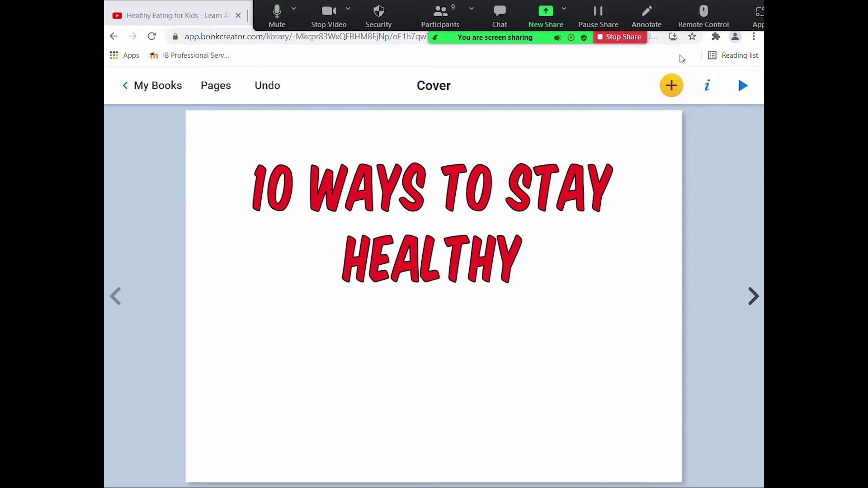
Add a plain text box to the cover with "Made by" plus the author's name, and "Grade 3 The Thinking Artists" on a second line.
click(671, 87)
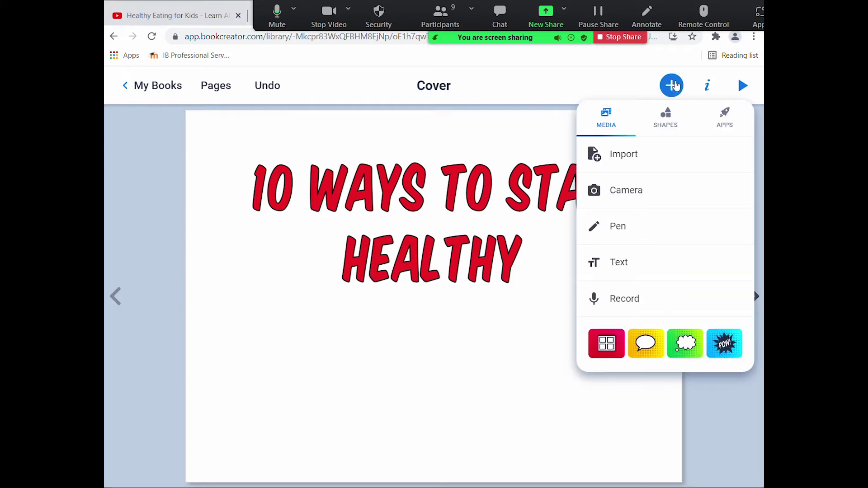
click(634, 259)
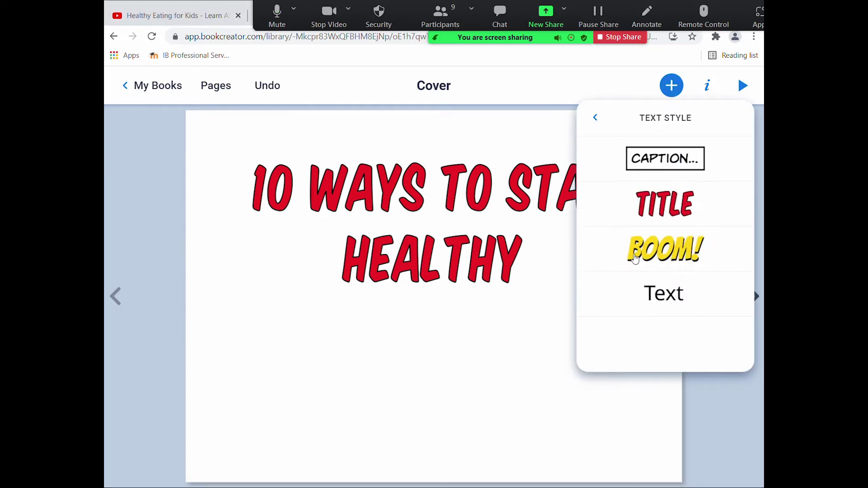
click(658, 297)
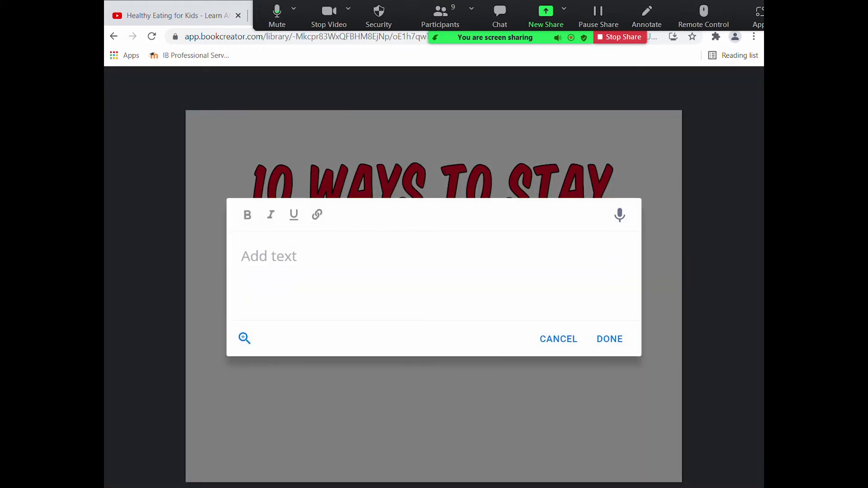
text(THis)
key(BackSpace)
key(BackSpace)
key(BackSpace)
key(BackSpace)
key(BackSpace)
text(Made by Mina)
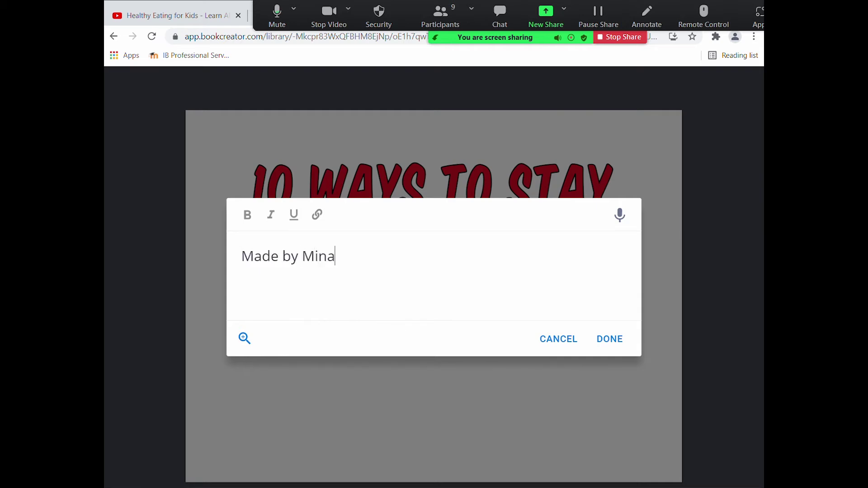
text(Grade 3 The t)
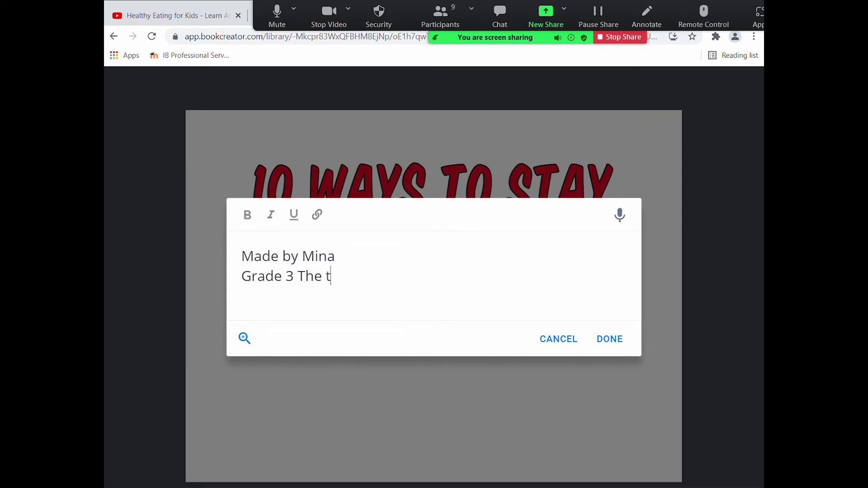
text(hinking Artists)
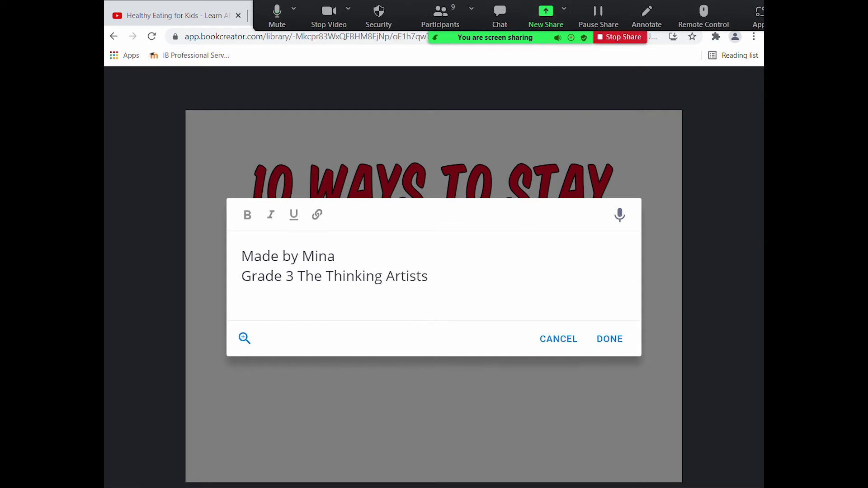
click(611, 342)
Move the author text below the cover title, set its size to 70, and centre its text.
drag(300, 209, 422, 403)
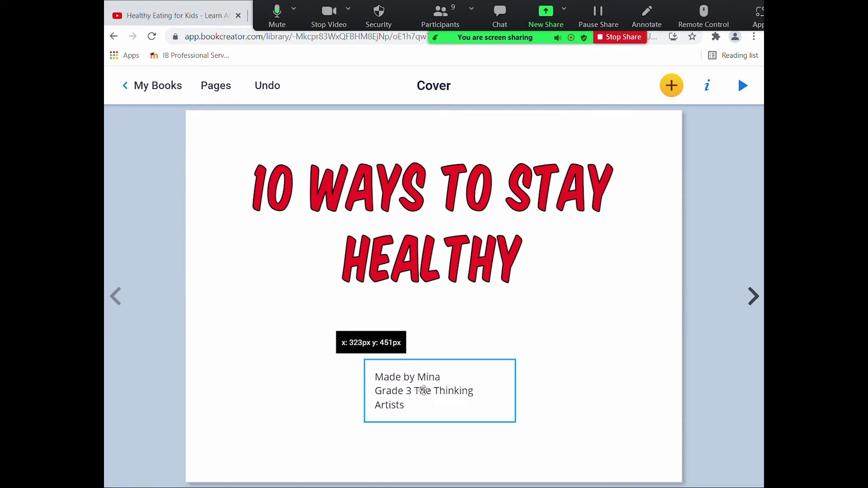
click(706, 86)
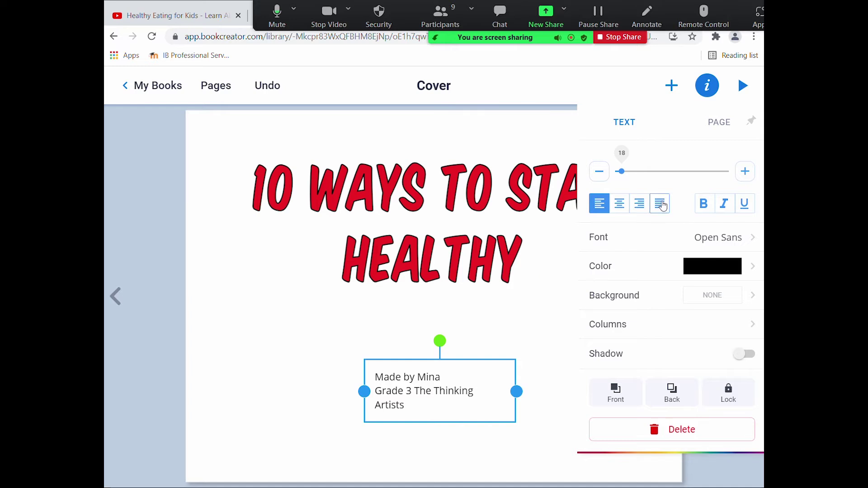
drag(621, 172, 646, 172)
click(619, 204)
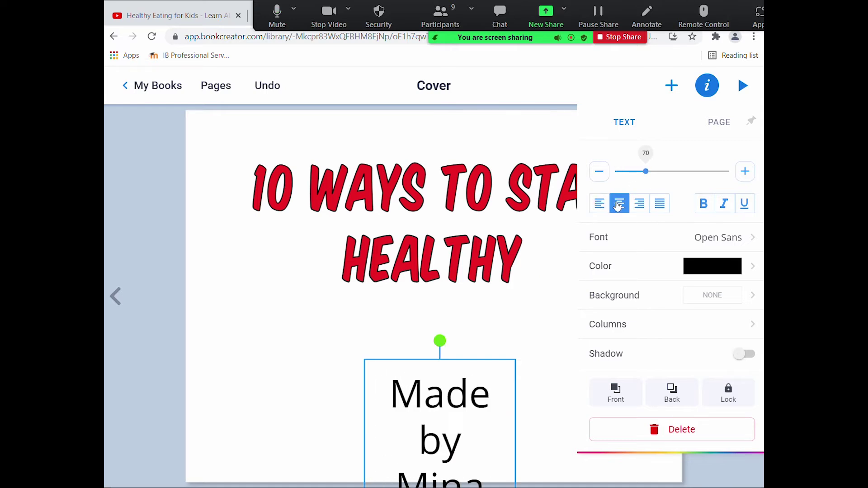
click(517, 306)
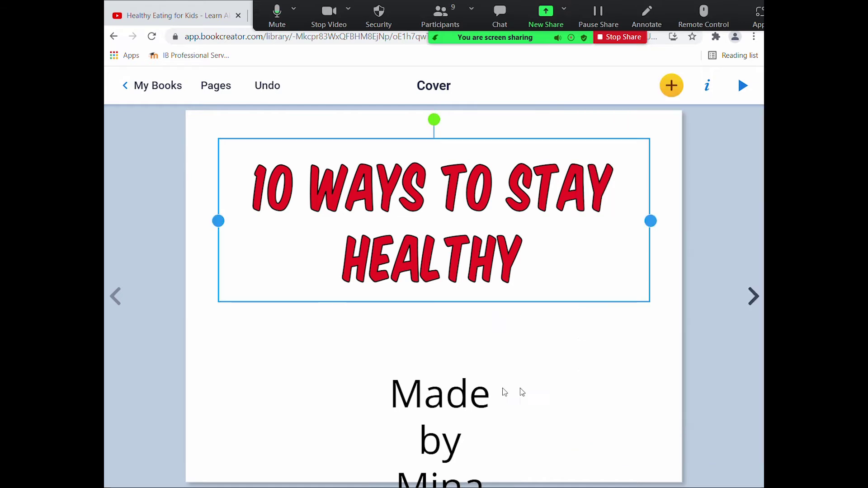
Widen the author text box to fit three lines and place it centred beneath the cover title.
click(436, 431)
click(595, 386)
click(462, 433)
drag(438, 423, 435, 185)
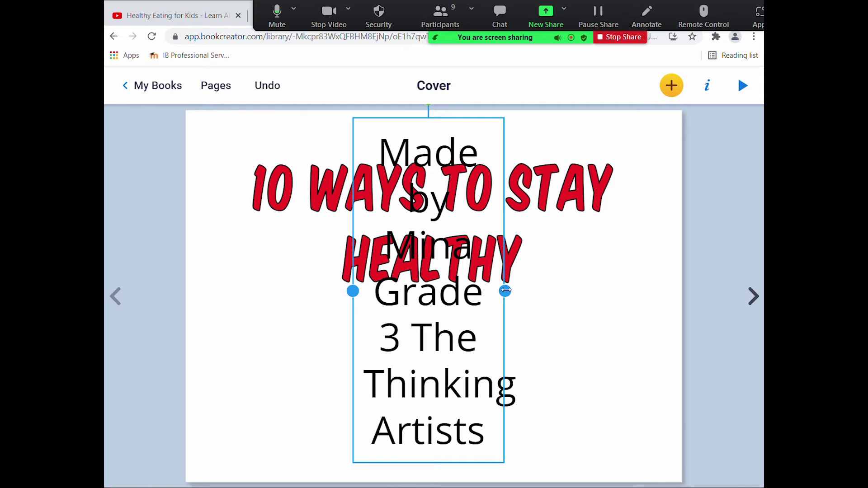
drag(506, 289, 717, 297)
drag(561, 178, 462, 382)
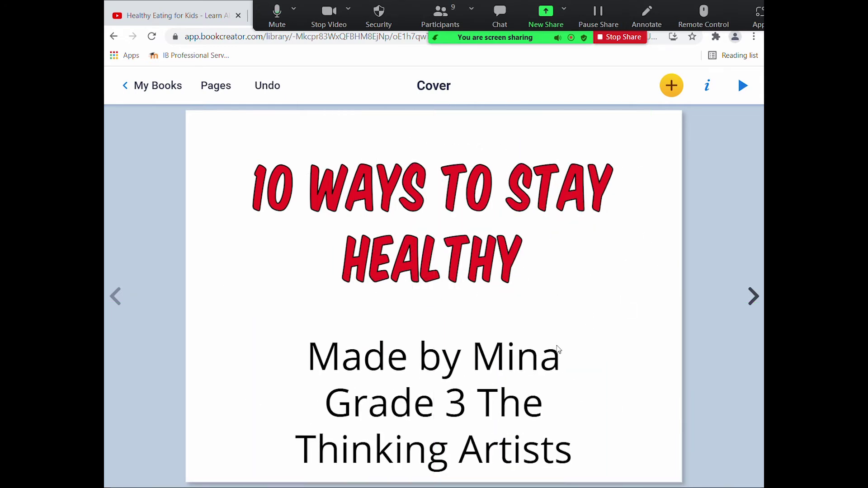
Reduce the author text's size to 45 and move it lower on the cover.
click(709, 85)
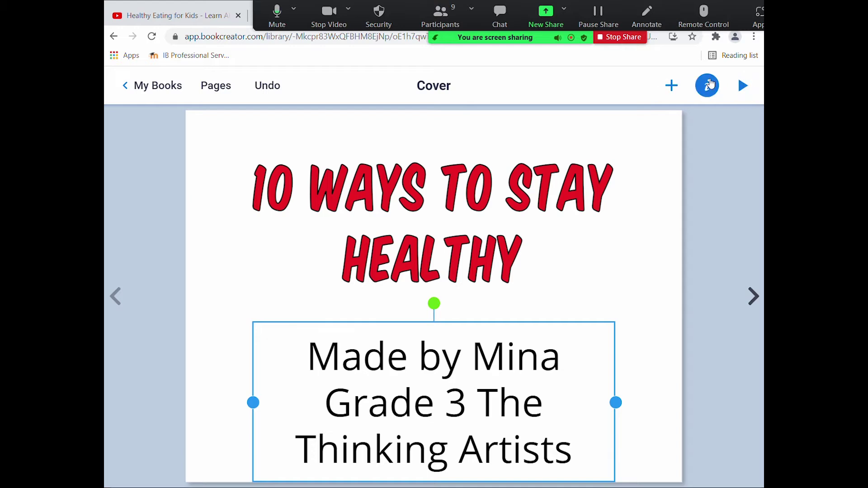
drag(646, 171, 634, 172)
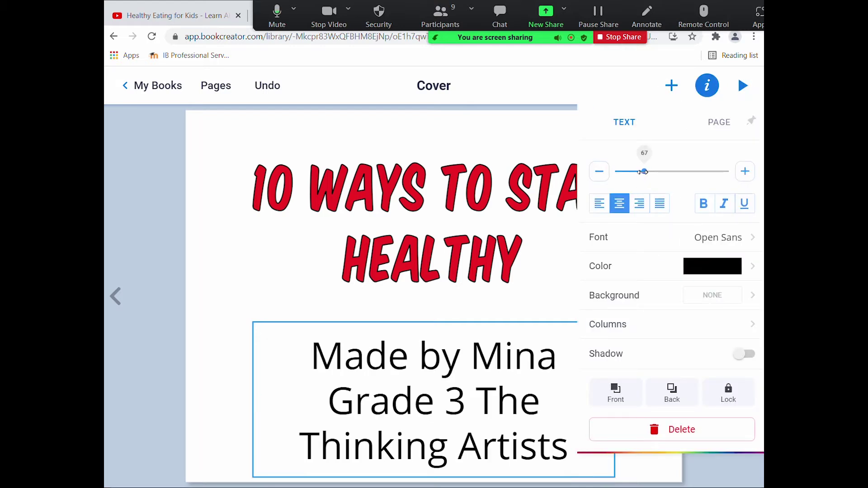
drag(414, 372, 413, 430)
click(604, 300)
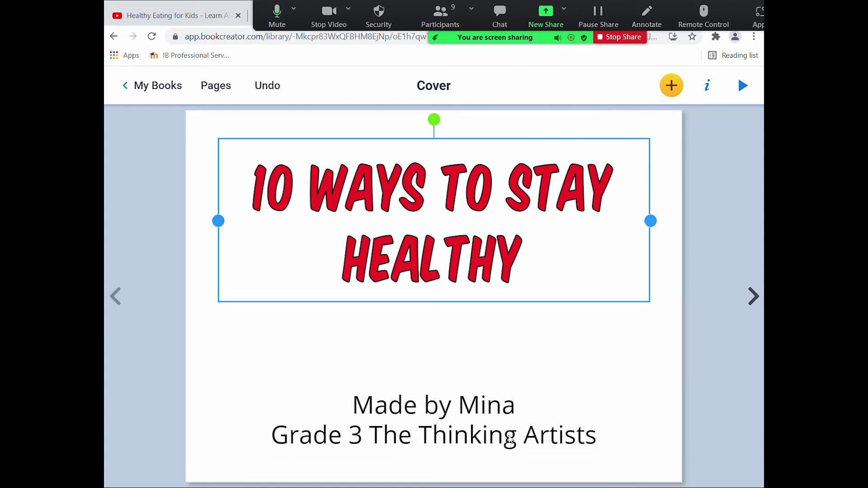
click(540, 423)
click(707, 86)
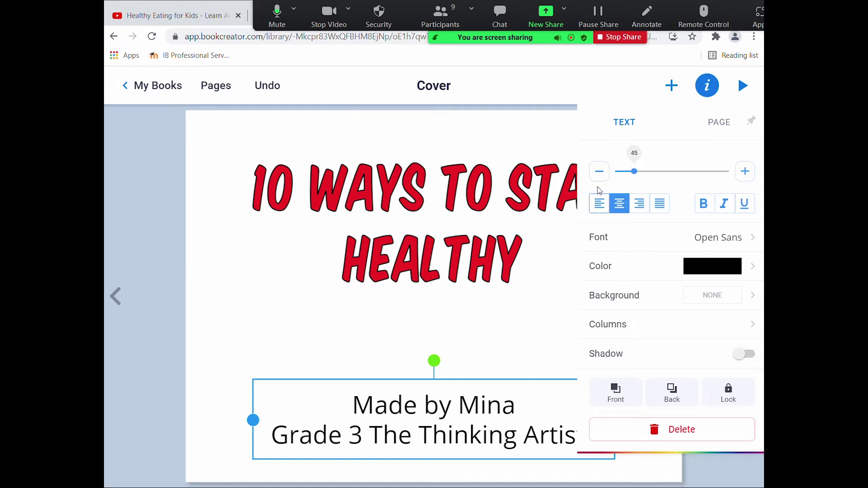
click(716, 81)
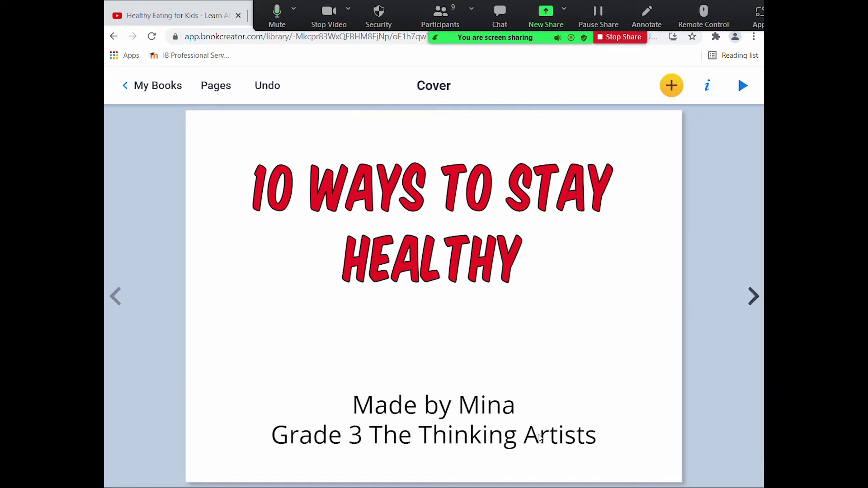
Change the author text's font to Emilys Candy.
click(442, 415)
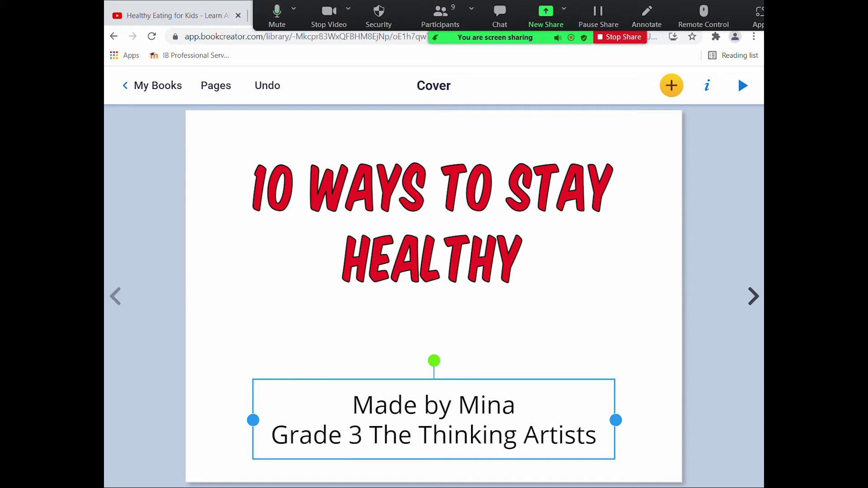
click(707, 86)
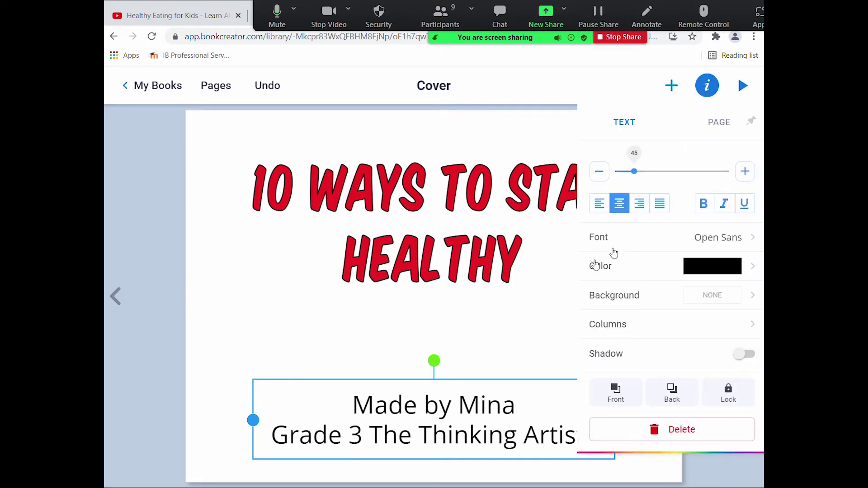
click(712, 246)
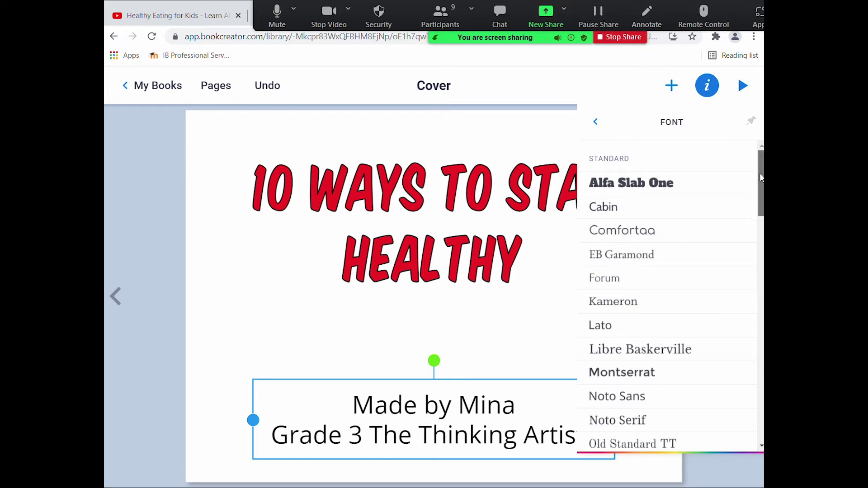
scroll(725, 340, down, 10)
scroll(726, 339, down, 2)
click(705, 306)
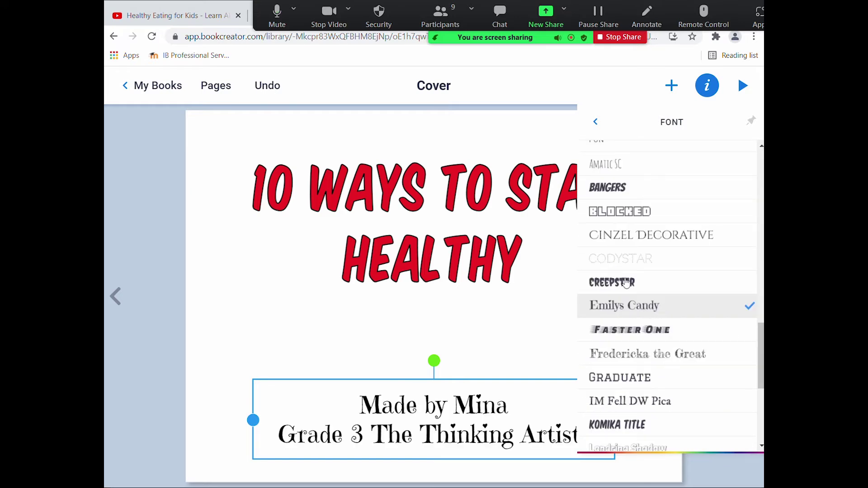
click(597, 123)
Colour the author text light aqua from the recent colours and turn on its shadow.
click(701, 273)
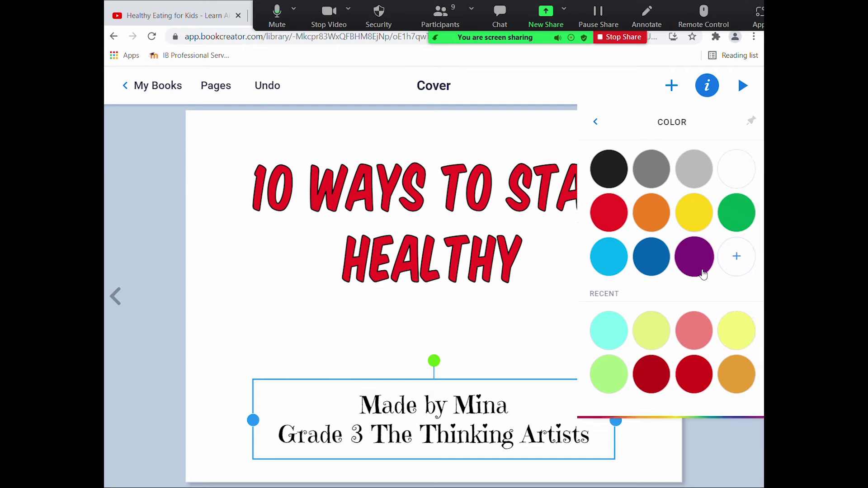
click(615, 341)
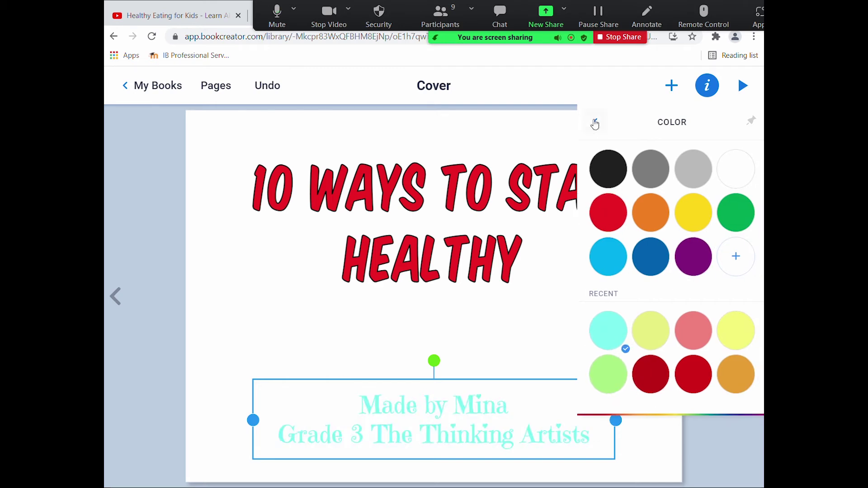
click(595, 123)
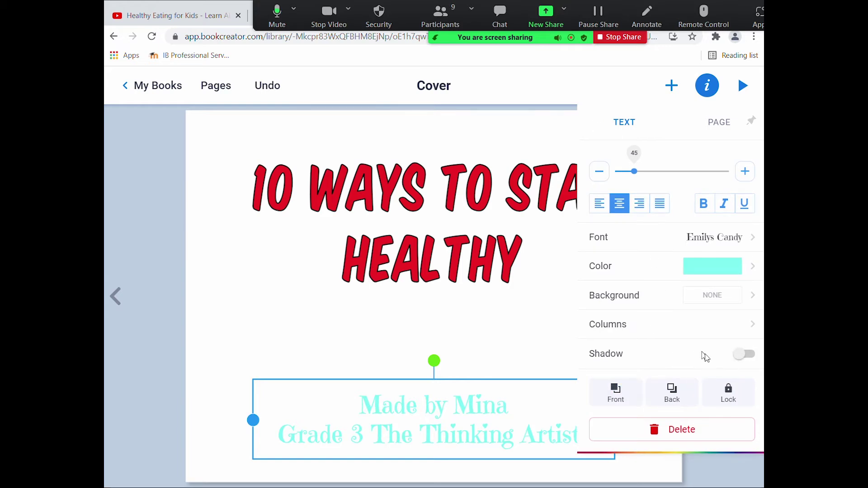
click(737, 355)
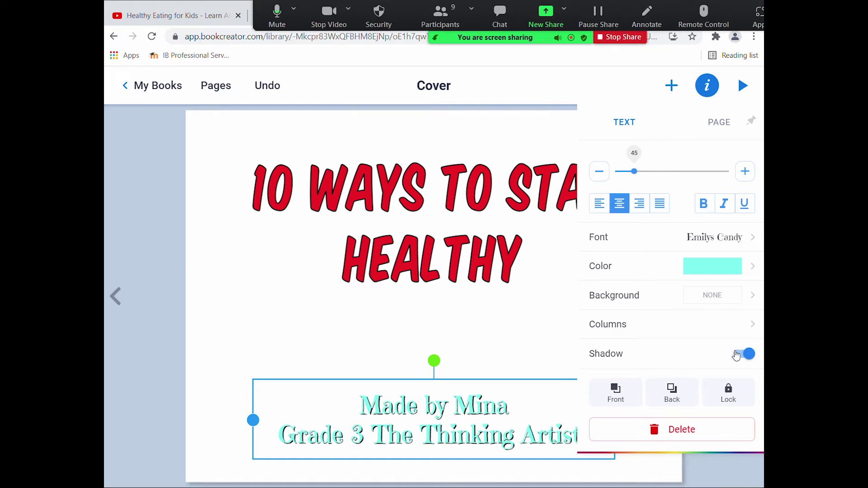
Try a purple background behind the author text and reset the background to none.
click(710, 296)
click(682, 258)
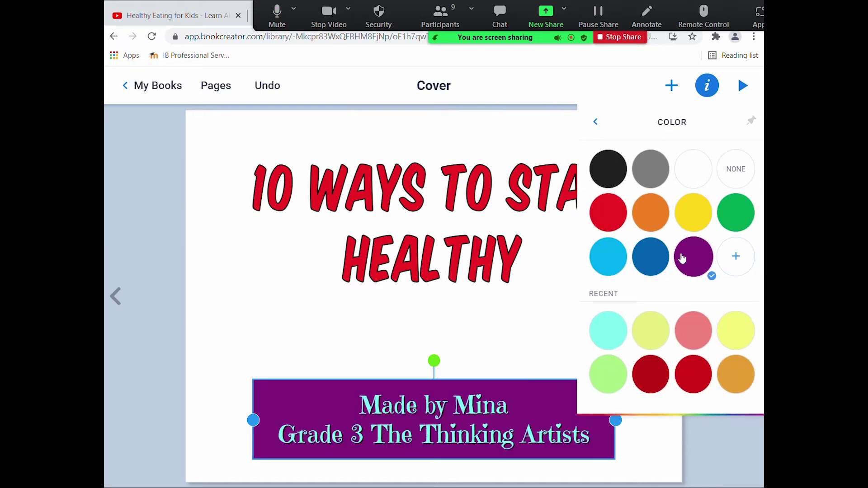
click(734, 171)
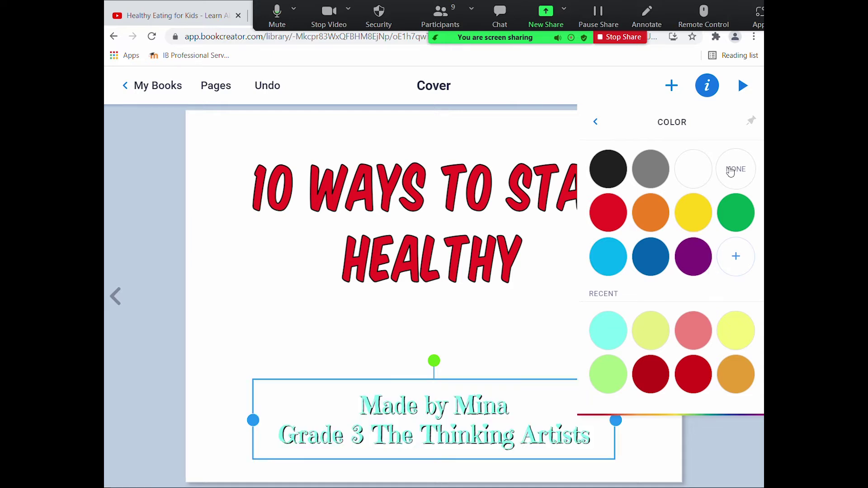
click(595, 124)
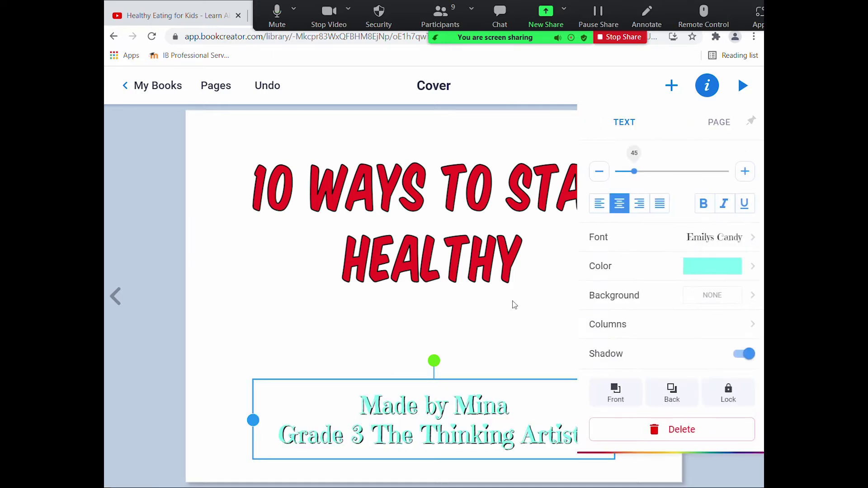
click(503, 325)
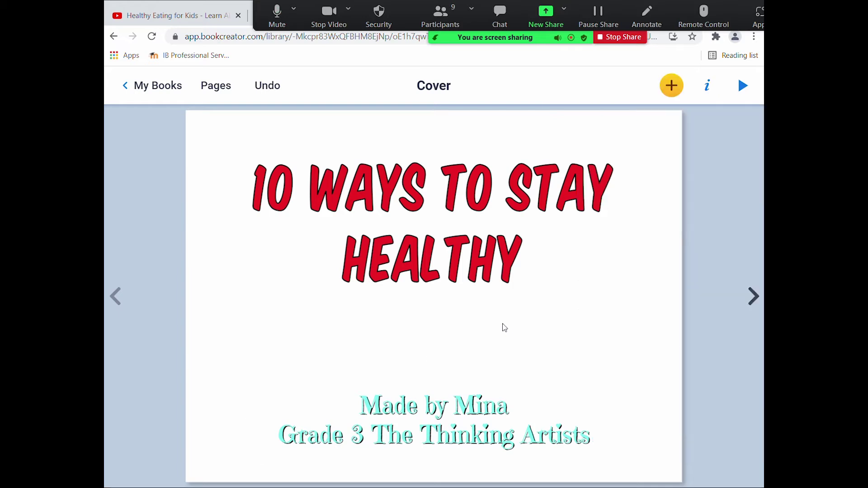
Try the green, red, yellow, purple, and plain crimson comic backgrounds on the cover page.
click(707, 87)
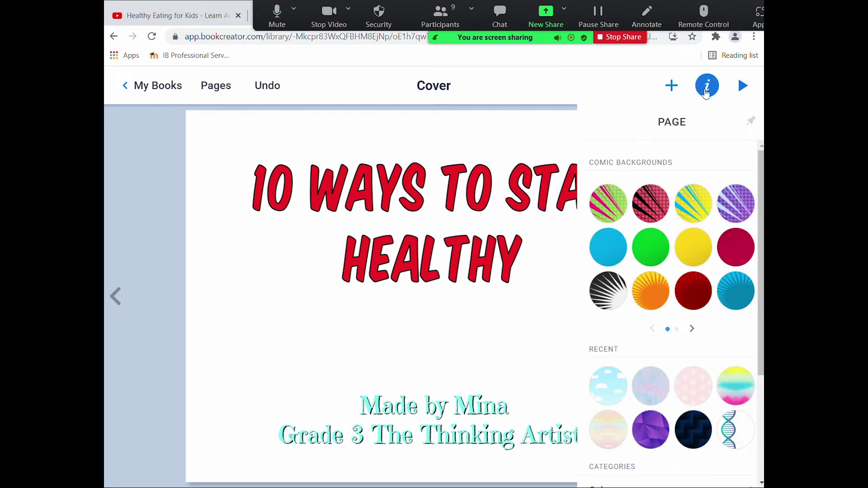
click(608, 203)
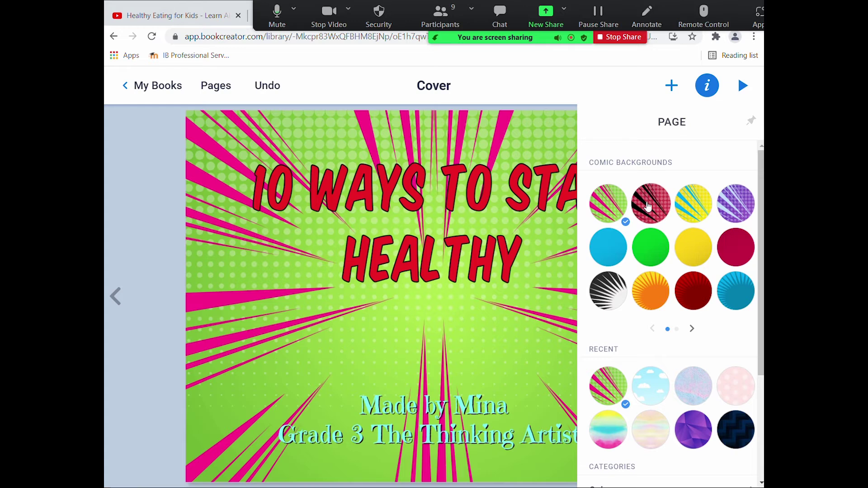
click(648, 206)
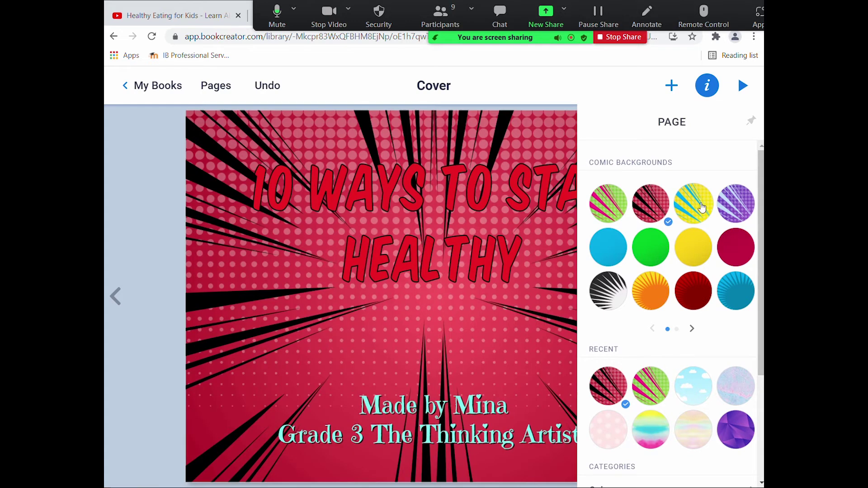
click(702, 208)
click(736, 204)
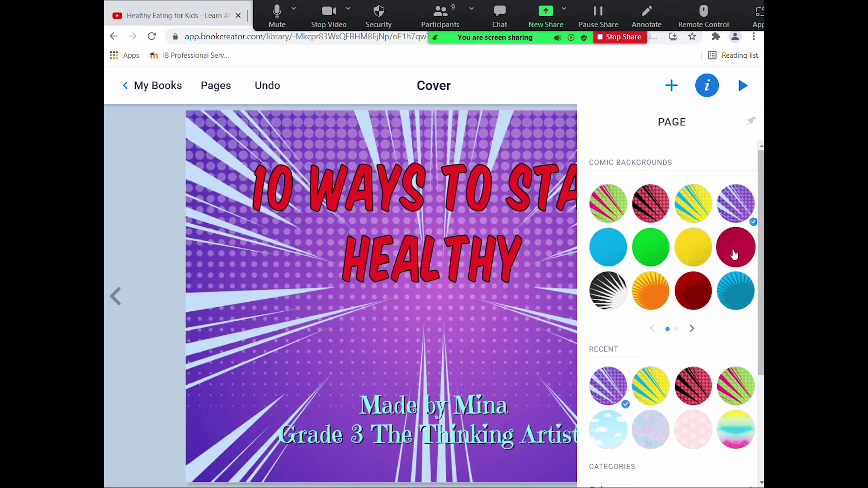
click(735, 252)
Set the cover's page background to the solid peach colour.
scroll(652, 278, down, 2)
scroll(654, 289, down, 1)
click(661, 330)
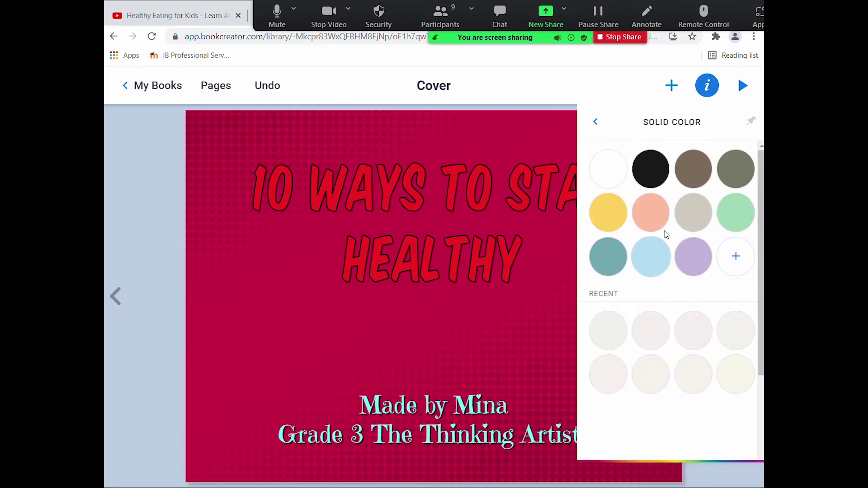
click(654, 217)
click(596, 125)
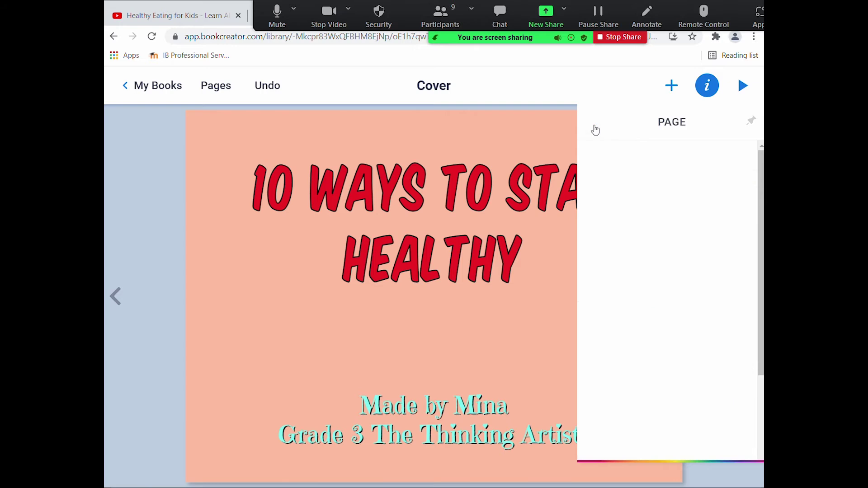
Try the dotted and music staff paper backgrounds on the cover page.
scroll(616, 366, down, 3)
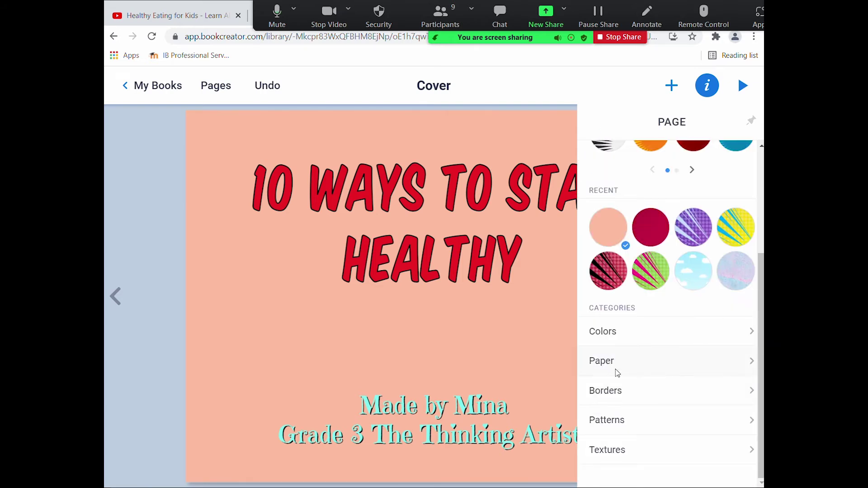
click(616, 374)
click(710, 291)
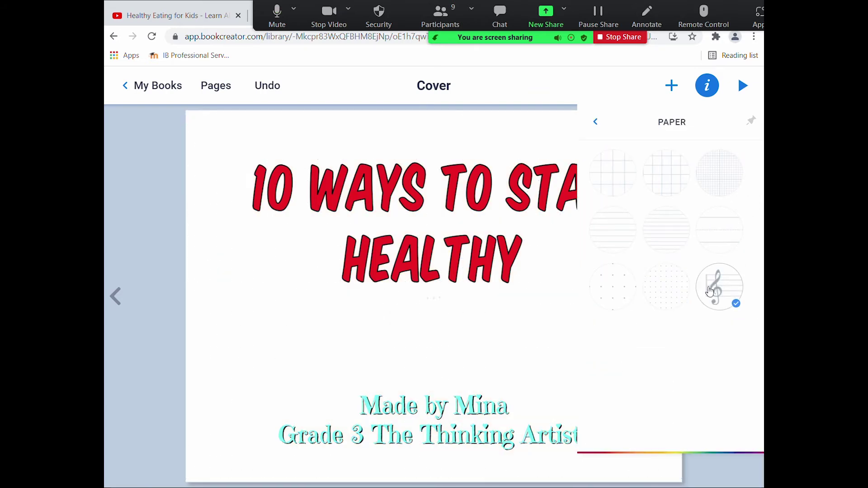
Try the light green, pink and coloured-pencils border backgrounds on the cover page.
click(597, 124)
scroll(657, 324, down, 3)
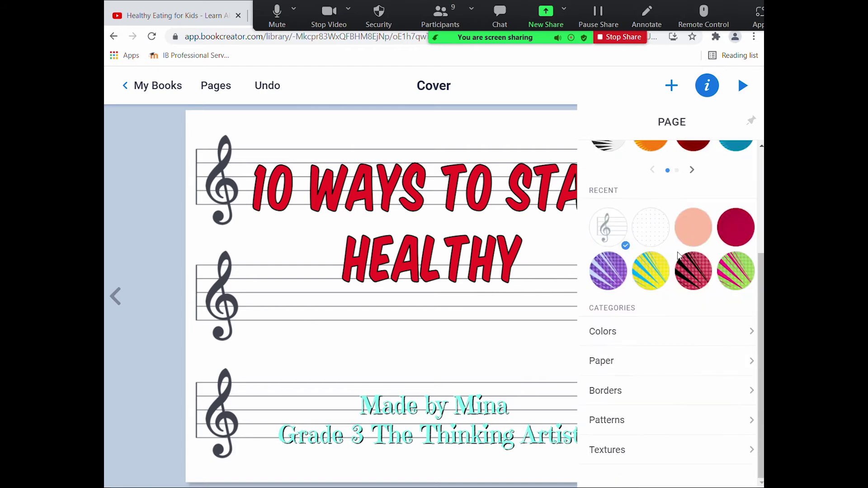
click(668, 397)
click(655, 287)
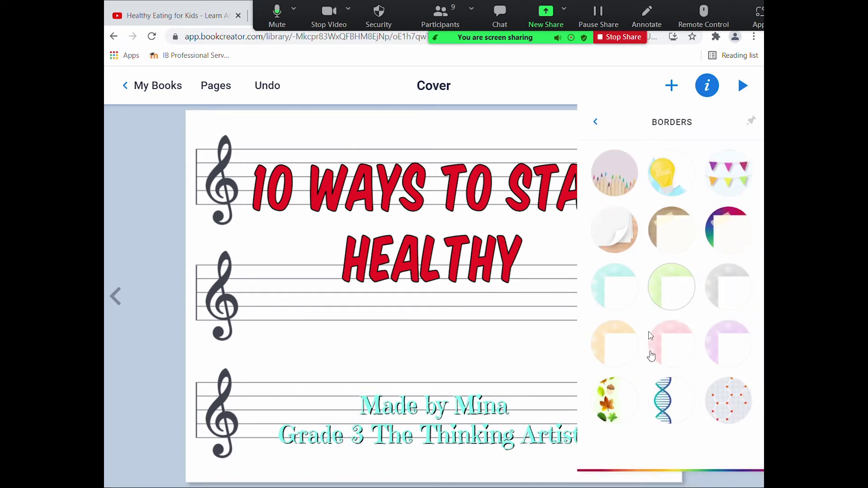
click(672, 352)
click(602, 186)
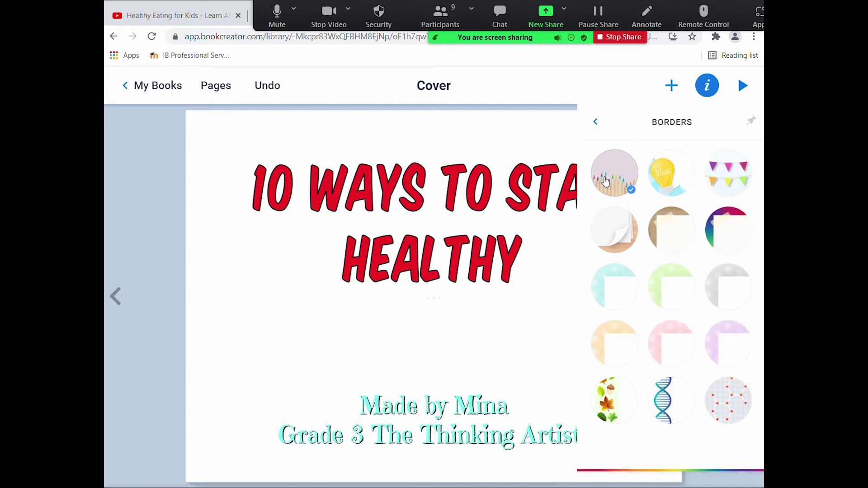
Try the pink polka-dot, green polka-dot and magenta geometric pattern backgrounds on the cover page.
click(596, 122)
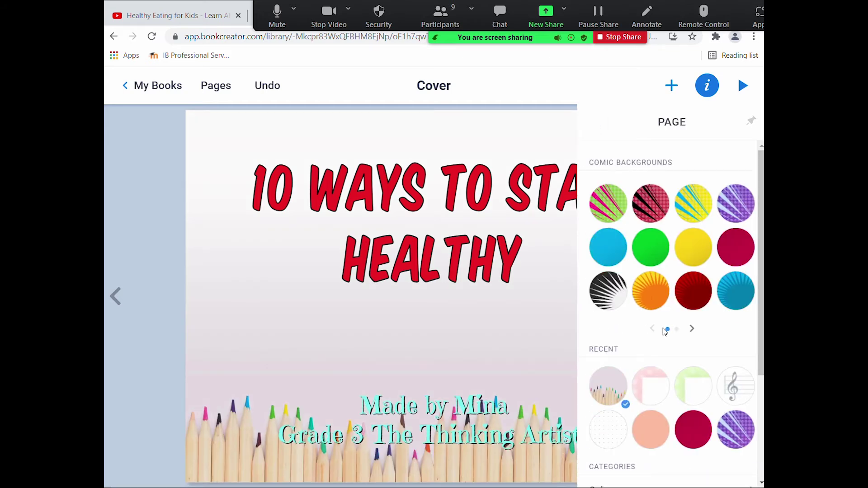
scroll(660, 351, down, 3)
click(648, 425)
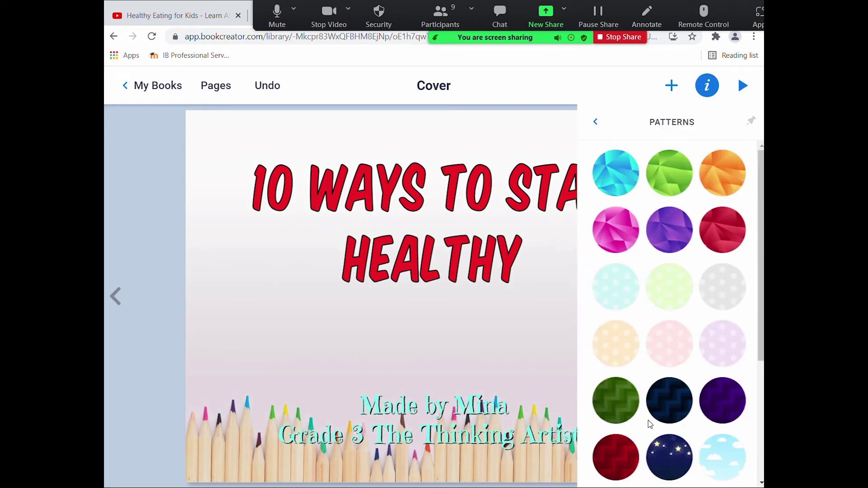
click(682, 334)
click(673, 275)
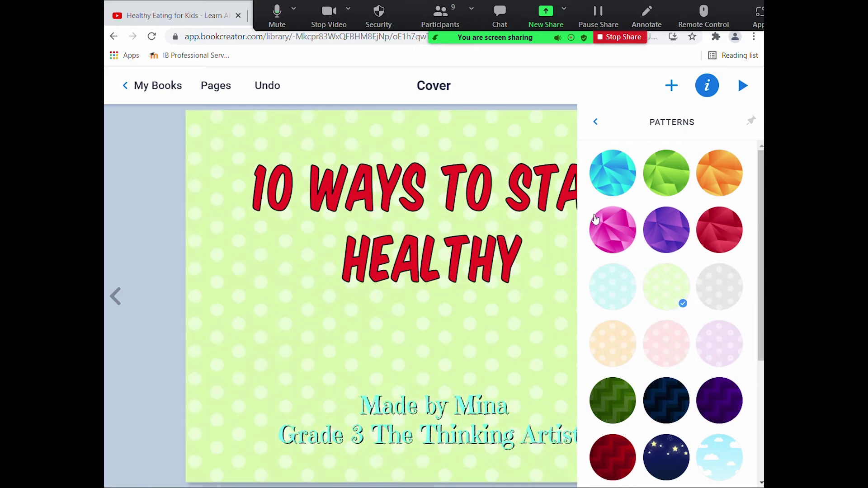
click(603, 239)
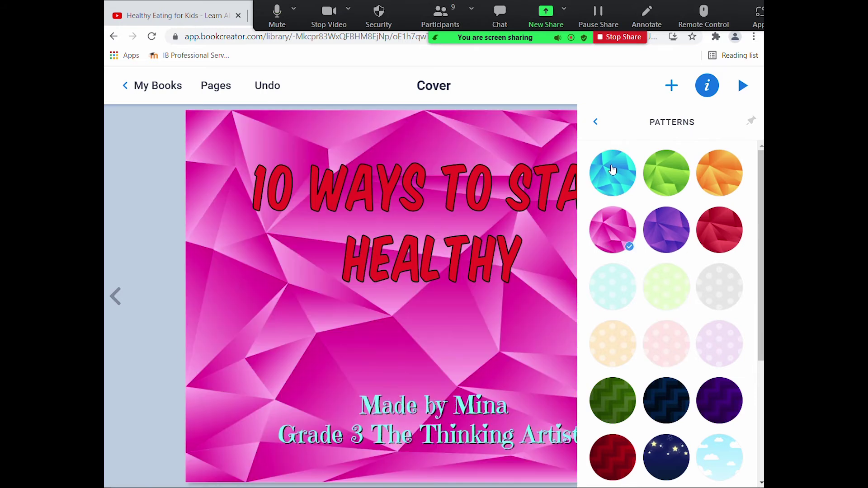
Set the cover's background to the yellow, turquoise and pink watercolour texture and go to page 2.
click(595, 123)
scroll(654, 369, down, 3)
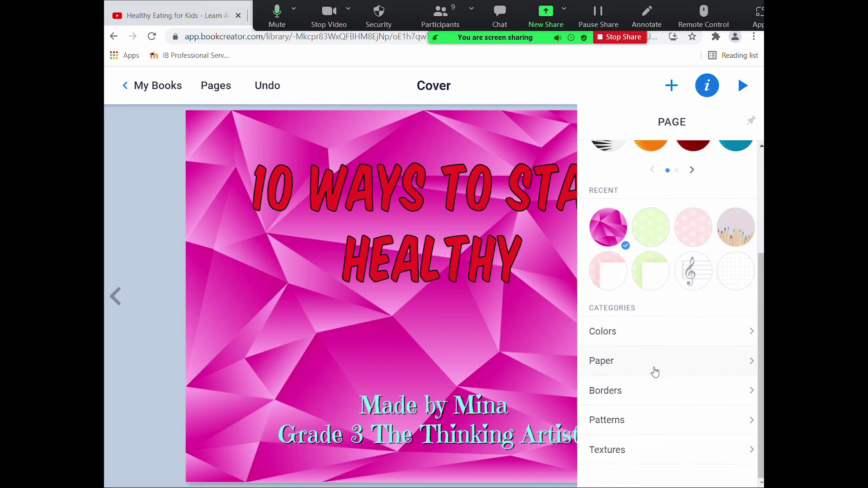
click(650, 451)
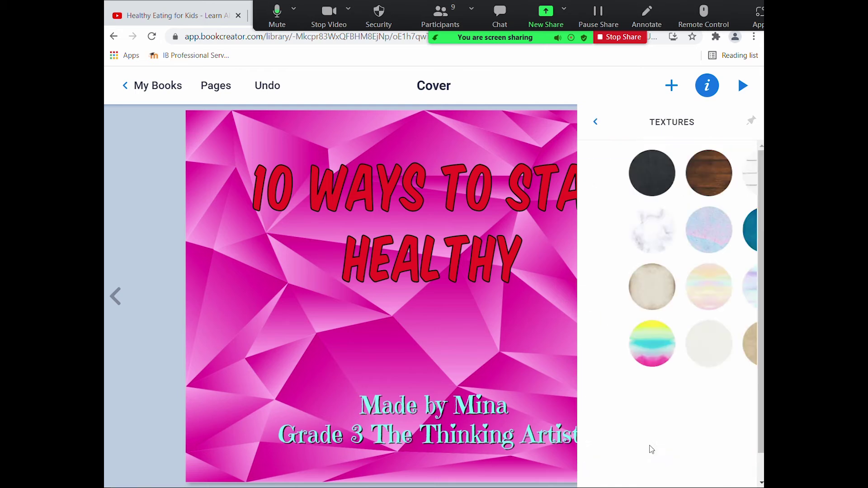
click(676, 227)
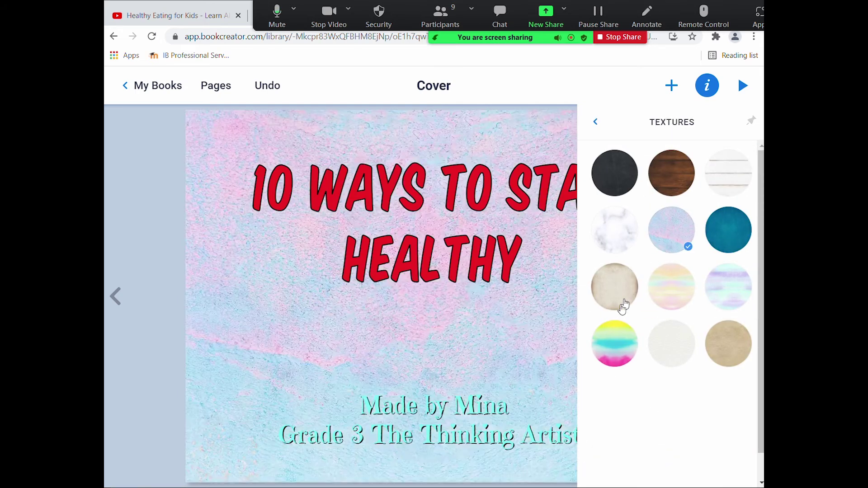
click(615, 367)
click(506, 349)
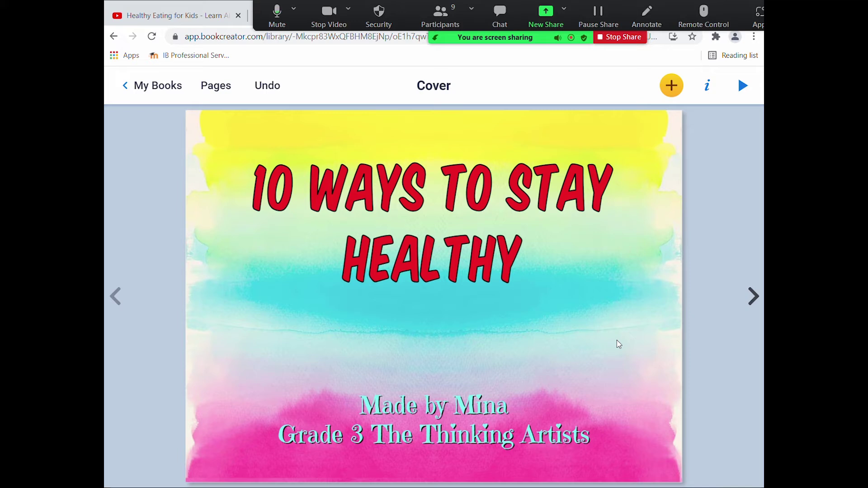
click(755, 297)
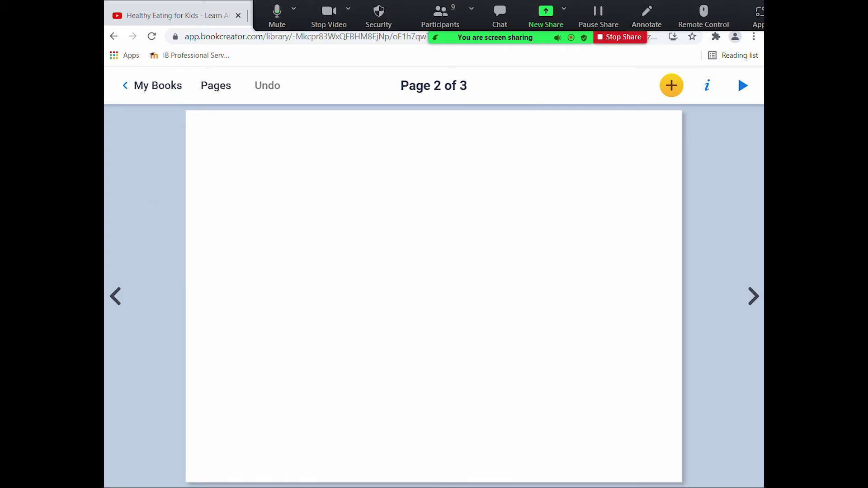
Review the pages 2-3 healthy food criterion in Seesaw, marking it in red and clearing the drawings before returning to Book Creator.
key(alt+Tab)
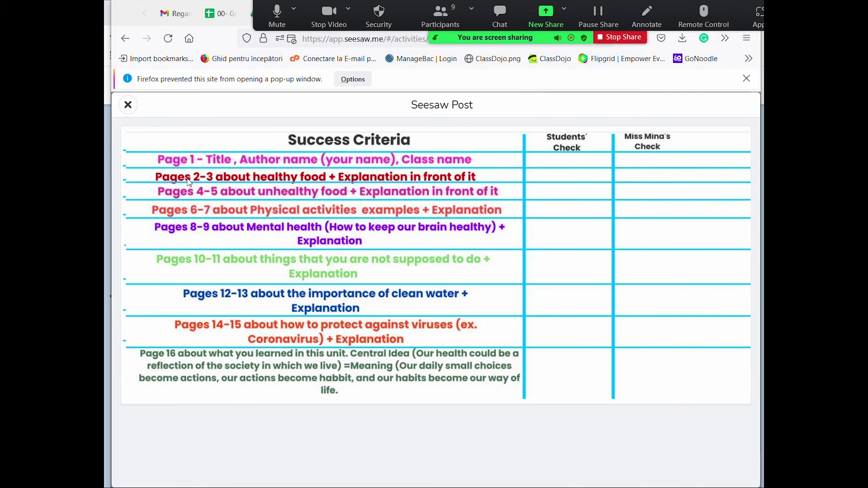
click(646, 16)
drag(160, 190, 348, 179)
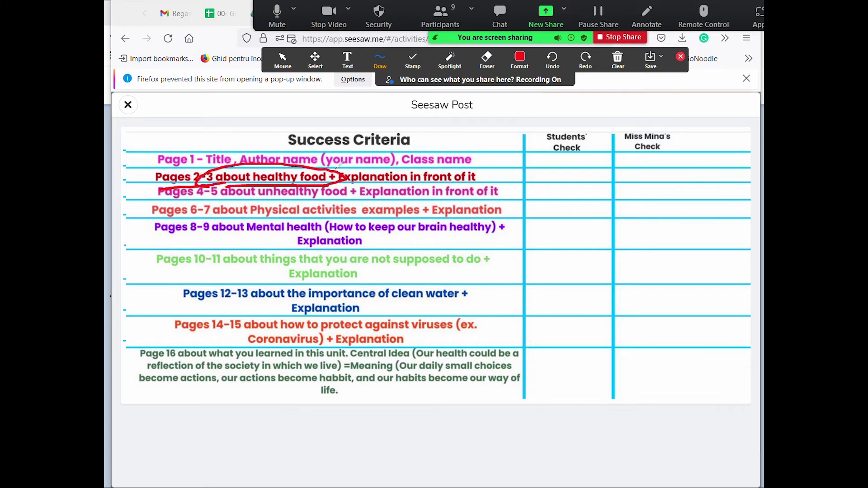
click(618, 59)
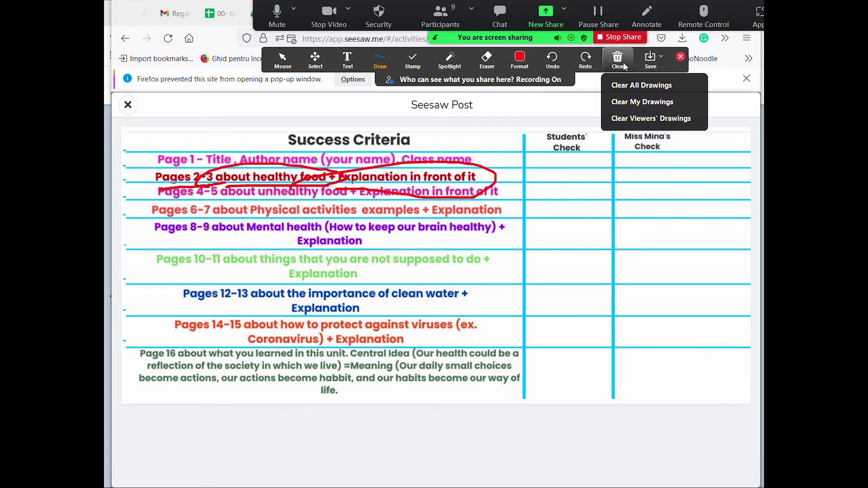
click(625, 84)
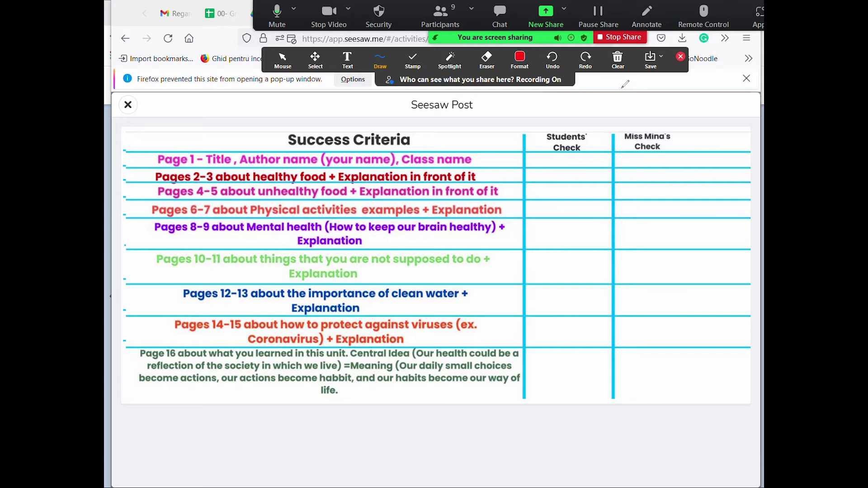
click(680, 56)
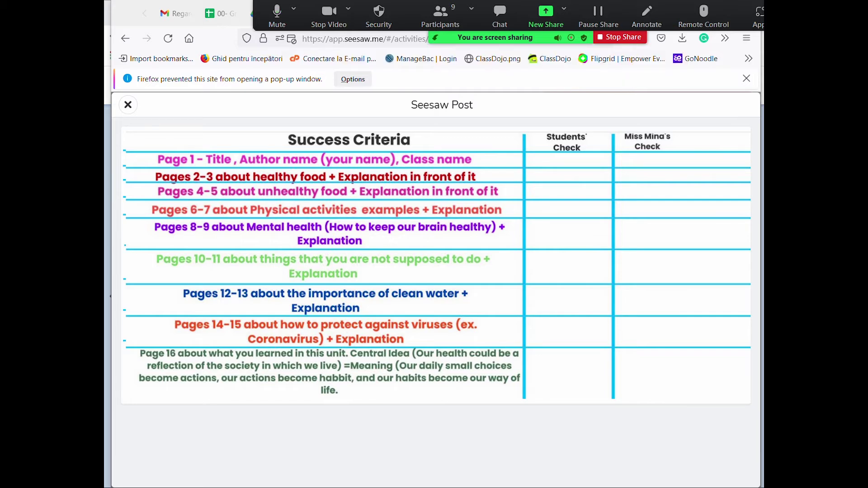
key(alt+Tab)
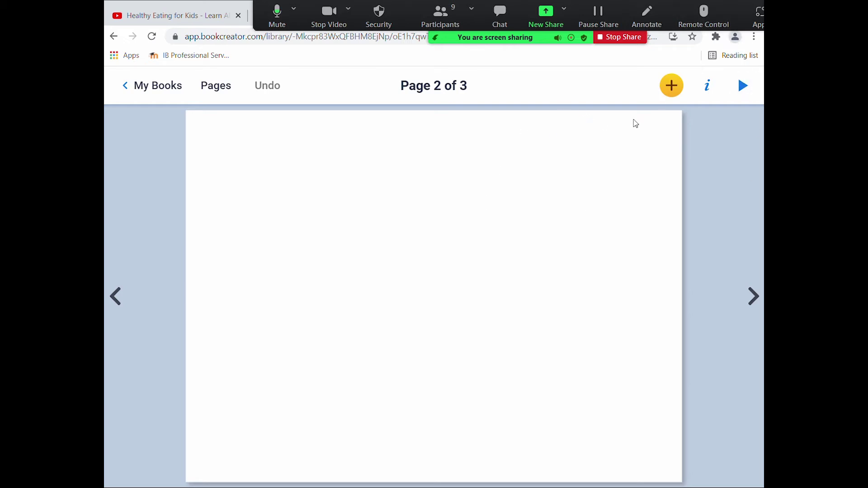
Mark the add-content control above page 2 with a screen annotation and clear the drawing.
click(647, 13)
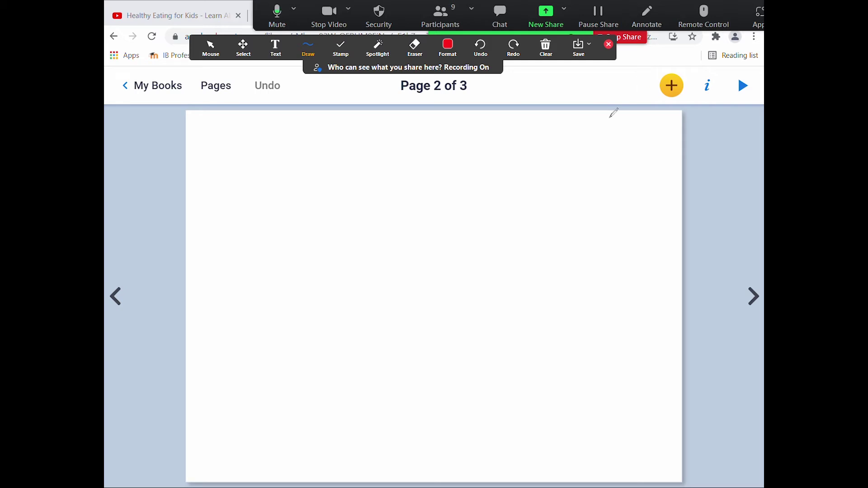
drag(665, 71, 631, 93)
click(546, 48)
click(557, 75)
click(609, 43)
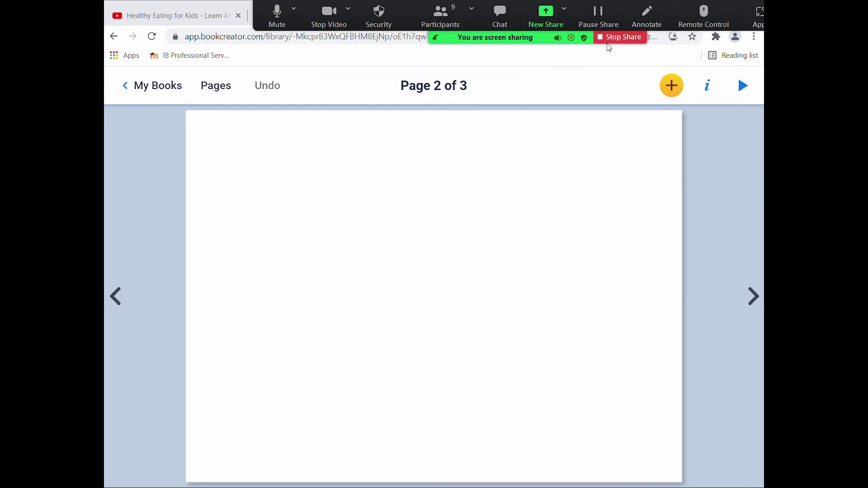
Search the importable images for "carrot" and add the cartoon of the walking onion, potato and carrot to page 2.
click(679, 86)
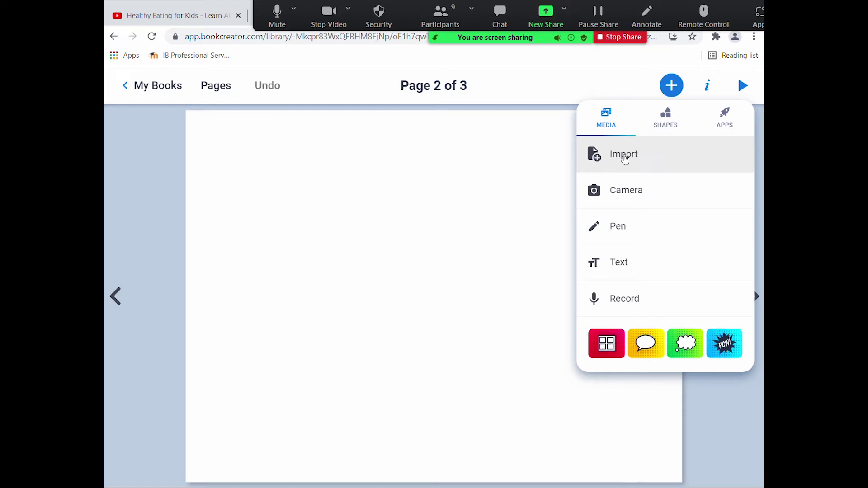
click(623, 156)
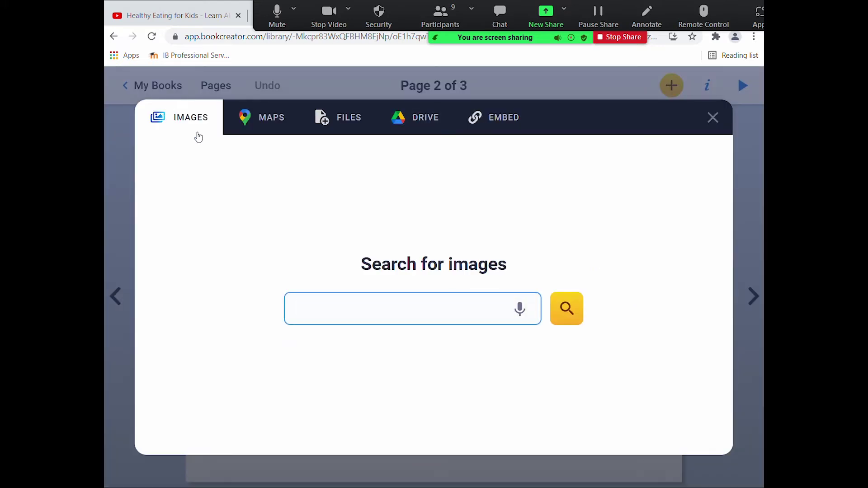
drag(358, 263, 508, 264)
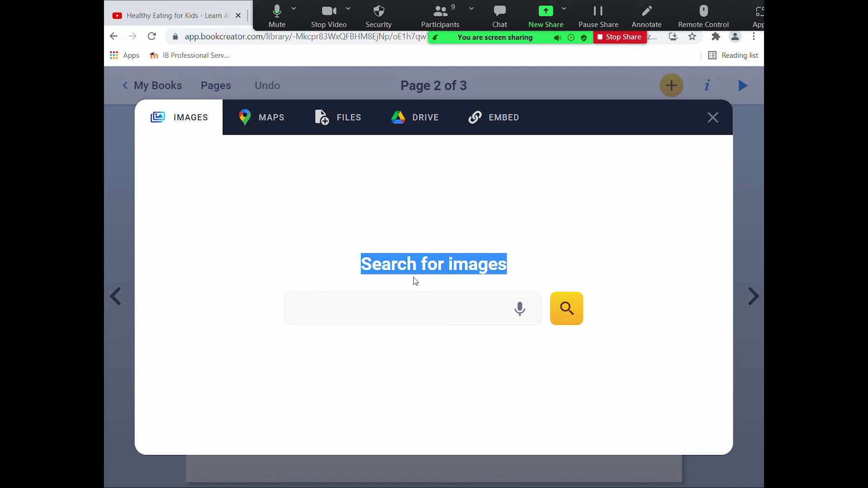
drag(360, 262, 508, 264)
click(437, 282)
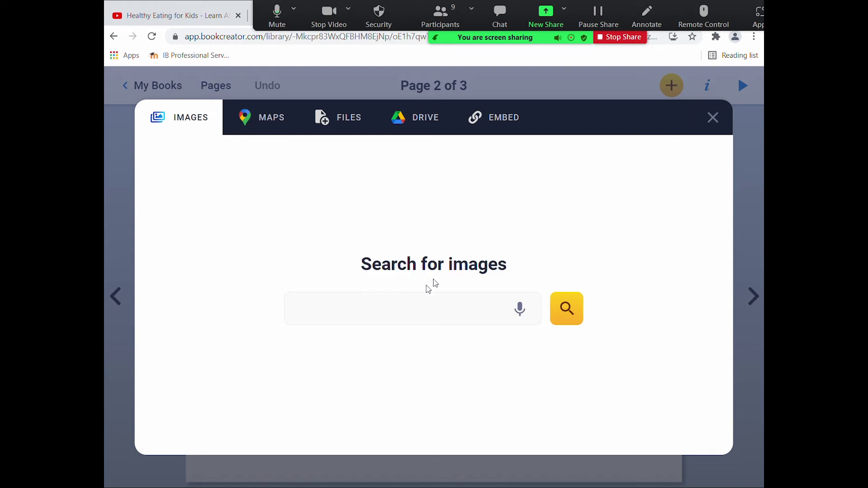
click(298, 309)
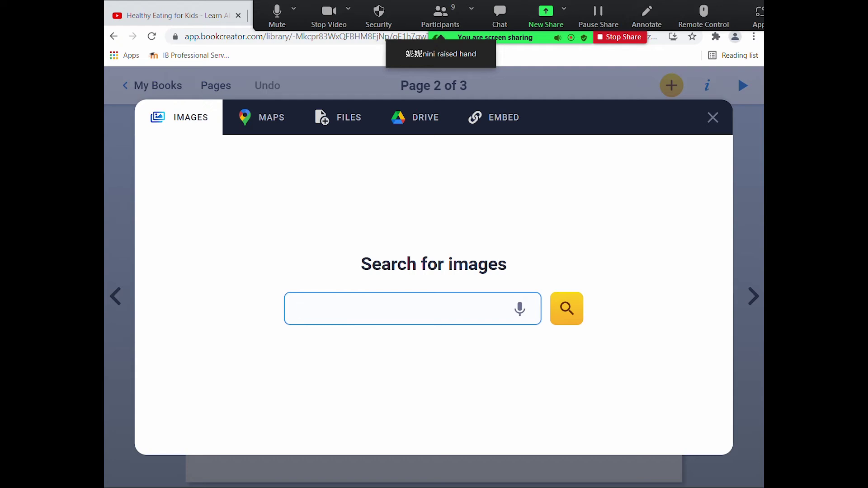
text(carrot)
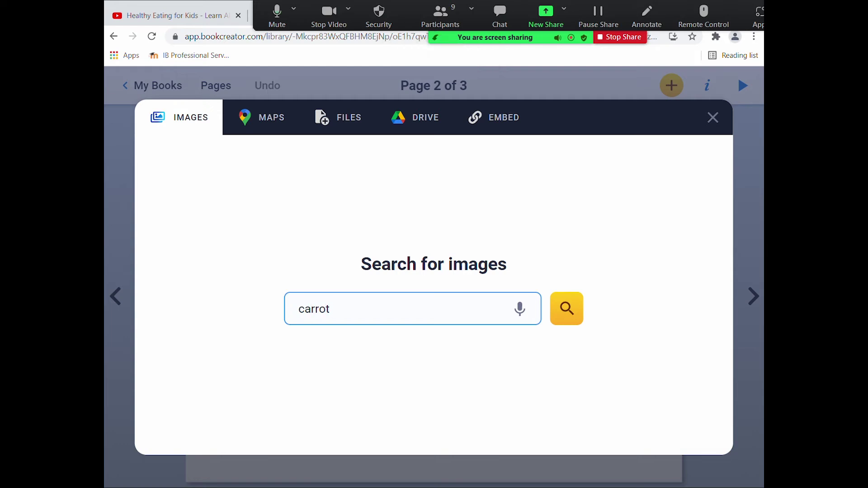
click(572, 310)
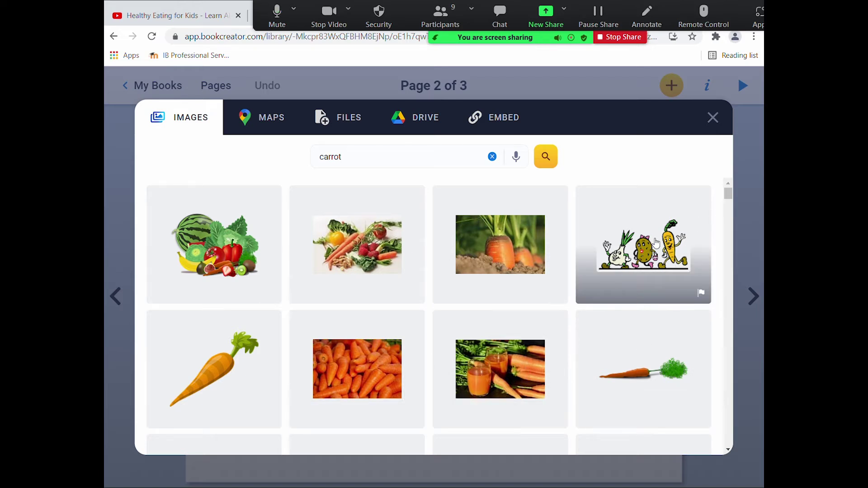
click(656, 243)
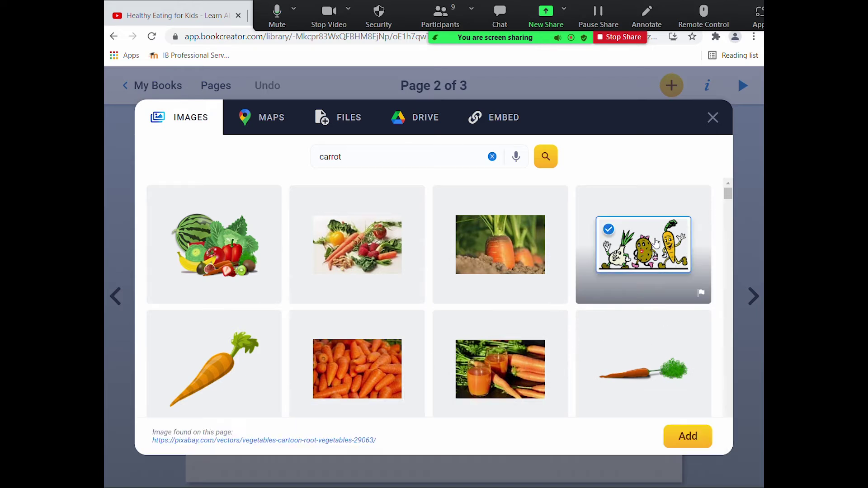
click(699, 437)
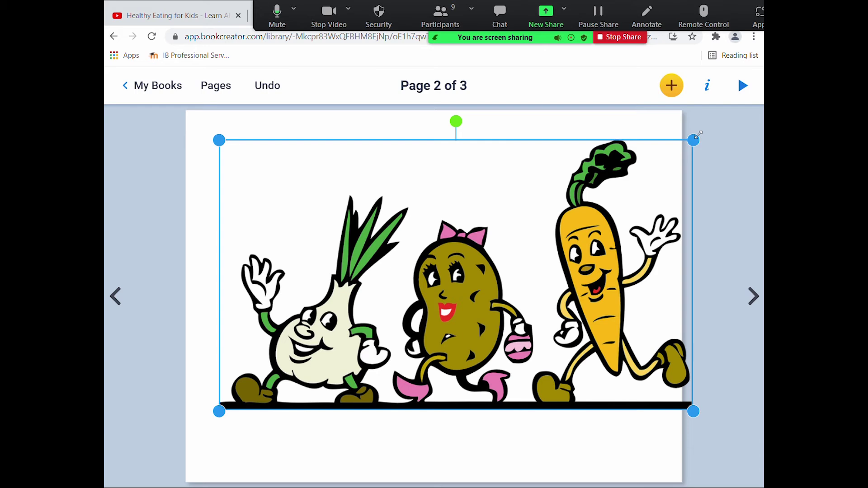
Try resizing the cartoon vegetables picture smaller and larger from its corners, and try its rotation handle.
drag(694, 140, 434, 286)
click(459, 310)
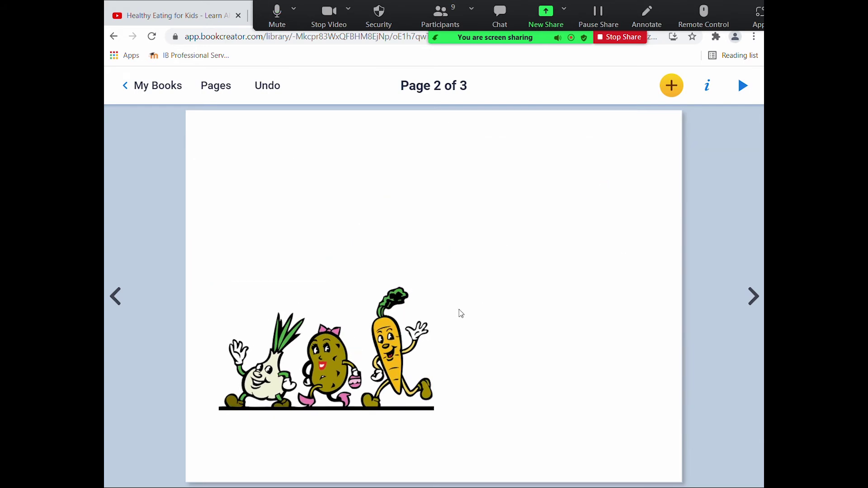
click(324, 346)
drag(434, 288, 570, 209)
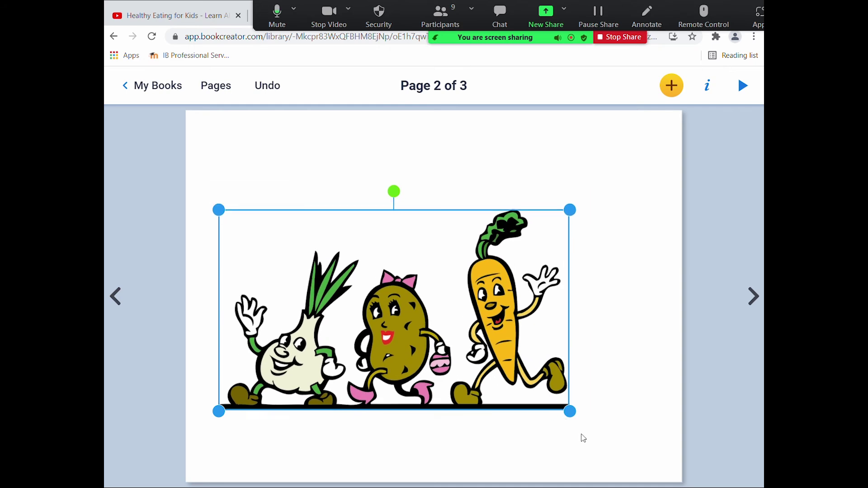
drag(564, 412, 604, 431)
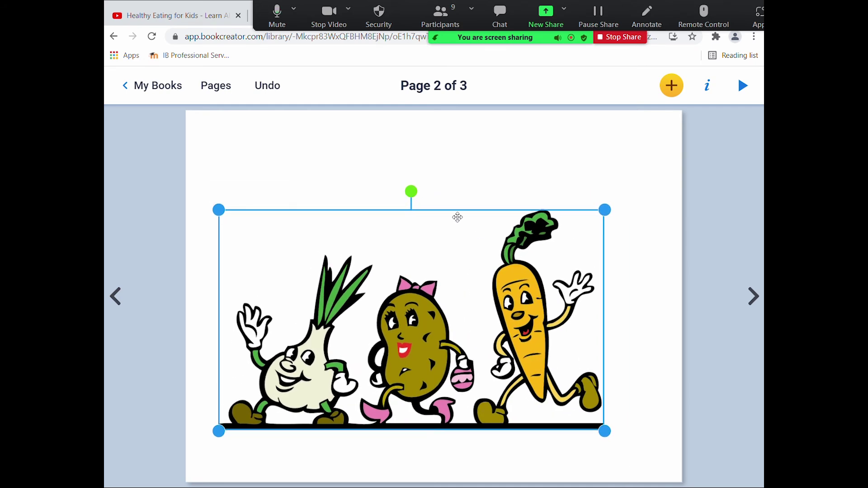
drag(411, 194, 410, 132)
Shrink the cartoon vegetables picture to about a third of the page width and place it in the page's lower-right corner.
drag(605, 209, 389, 333)
drag(284, 389, 578, 440)
click(716, 116)
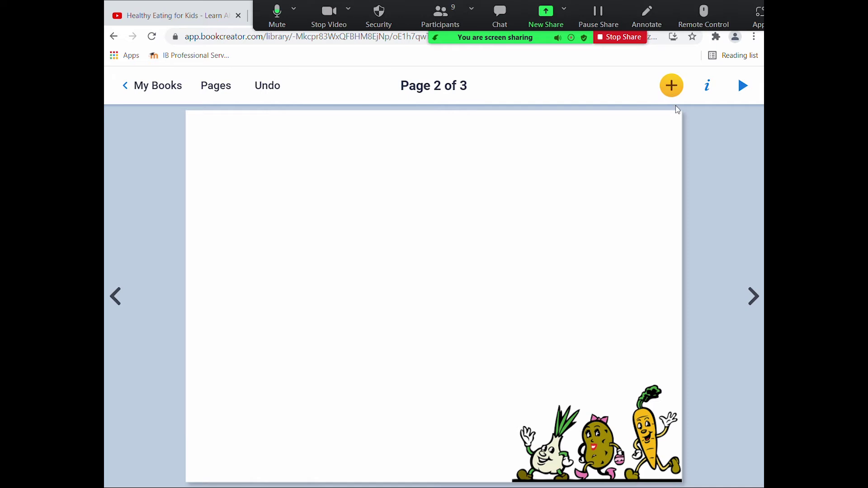
Search the importable images for "vegetables" and add the photo of the autumn basket with pumpkins and cabbage to page 2.
click(663, 88)
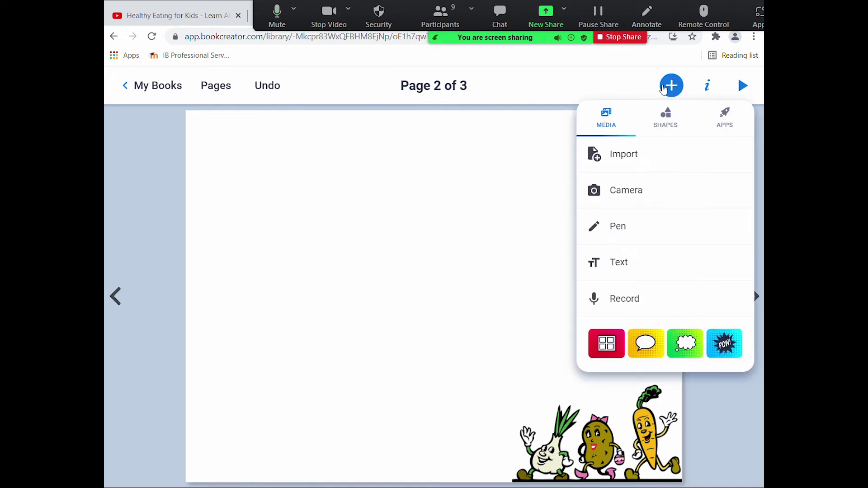
click(623, 161)
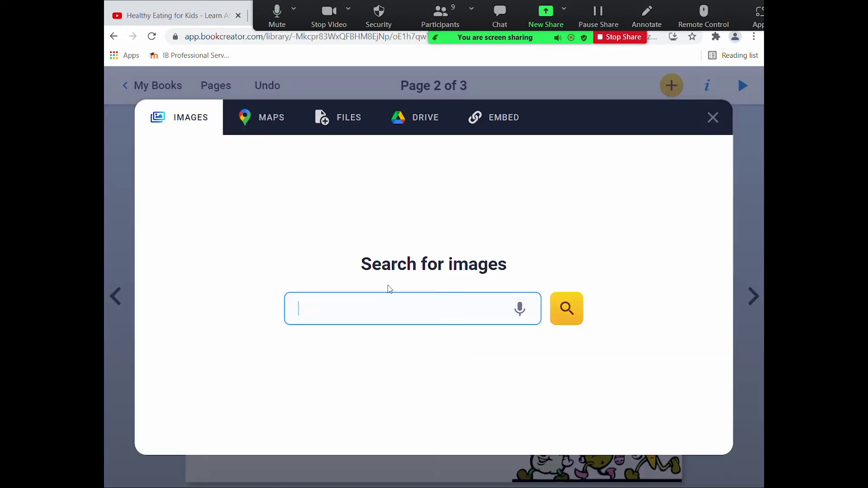
text(vegetables)
click(572, 317)
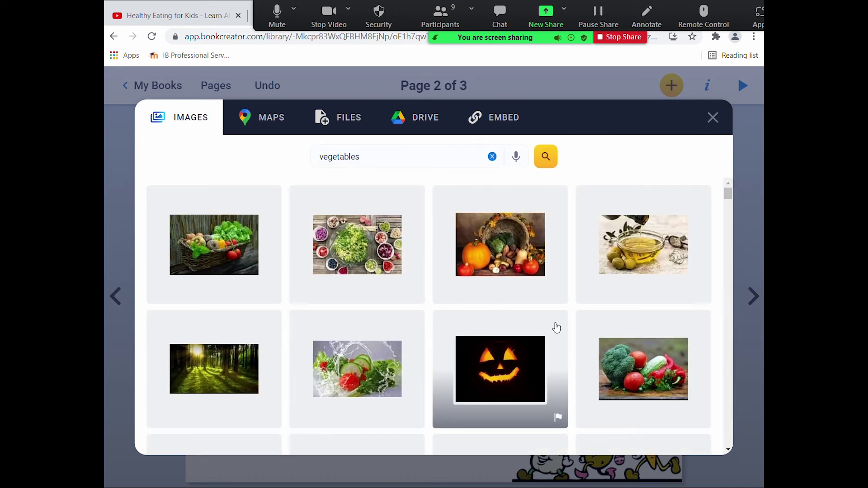
click(503, 239)
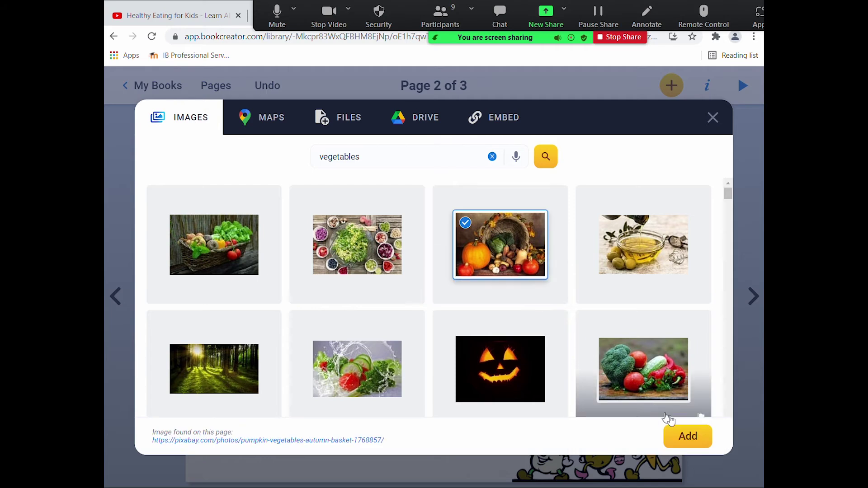
click(690, 437)
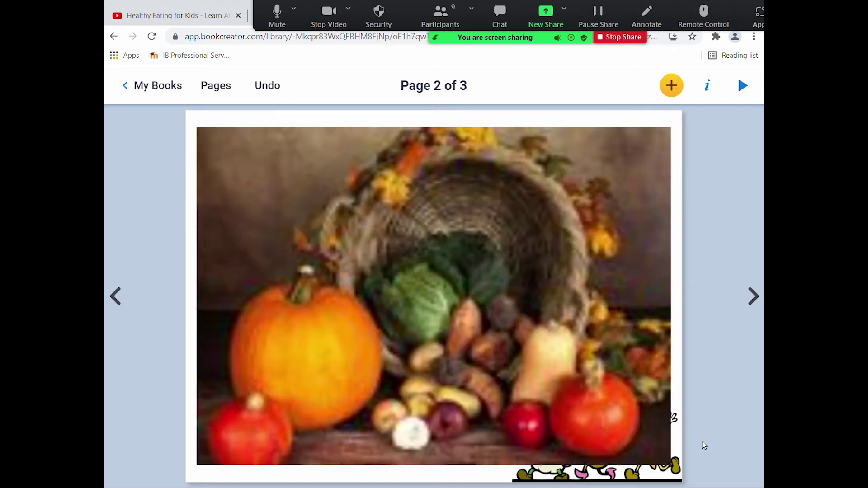
Shrink the vegetable basket photo to about two-thirds of the page width in the upper-left area, and enlarge the cartoon vegetables to about half the width.
click(665, 460)
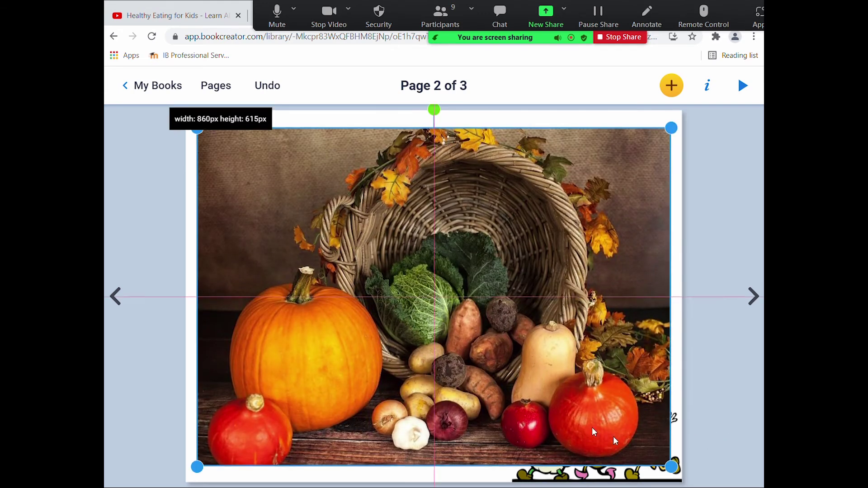
drag(665, 463, 532, 361)
mouse_move(442, 254)
mouse_down()
mouse_move(437, 248)
mouse_move(433, 264)
mouse_move(434, 253)
mouse_up()
click(617, 403)
drag(511, 384, 422, 313)
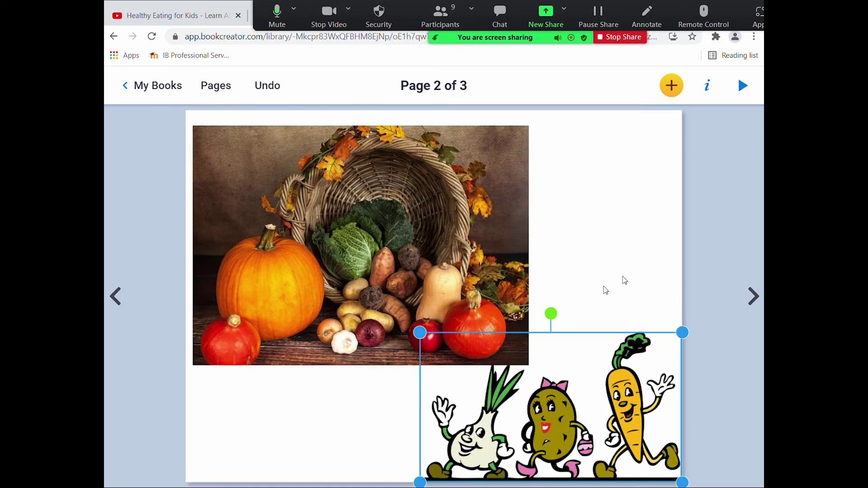
click(647, 226)
Review the Success Criteria in the Seesaw post, mark the "Pages 2-3 about healthy food" line with an annotation, and clear the drawing.
key(alt+Tab)
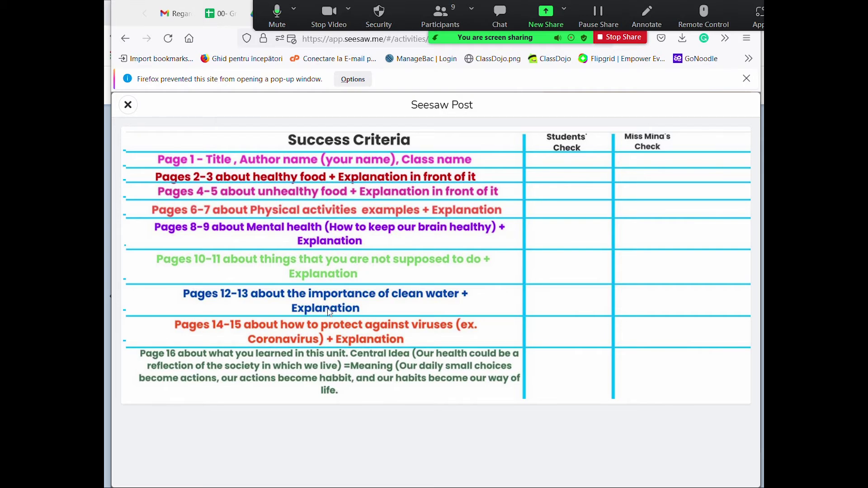
click(107, 362)
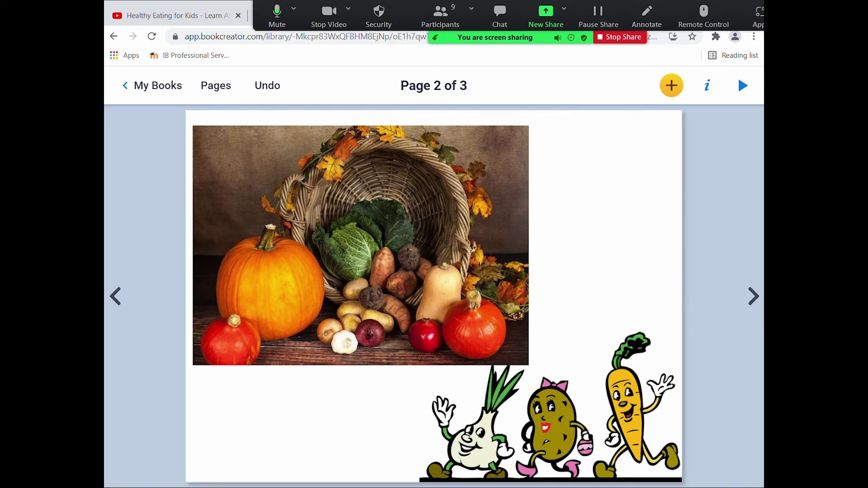
key(alt+Tab)
click(646, 17)
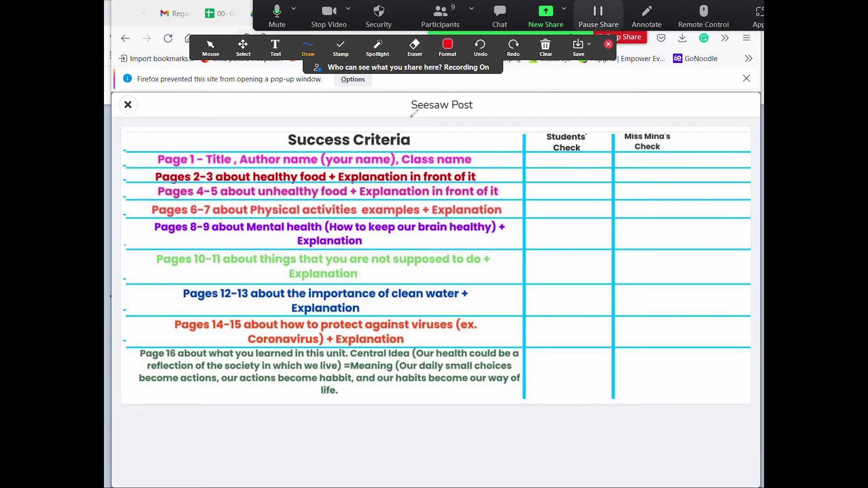
mouse_move(207, 165)
mouse_down()
mouse_move(221, 180)
mouse_move(468, 186)
mouse_up()
click(546, 45)
click(560, 71)
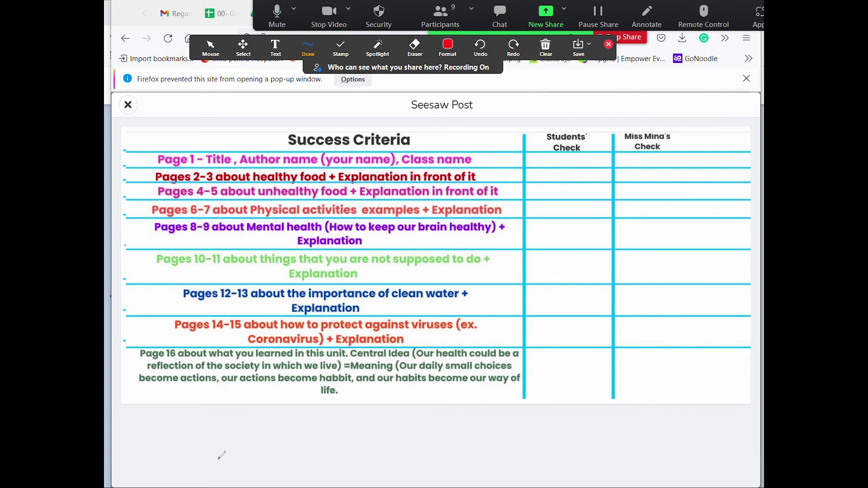
Return to the comic book, underline the "Page 2 of 3" heading with a screen annotation, clear it and close the annotation tools.
click(211, 45)
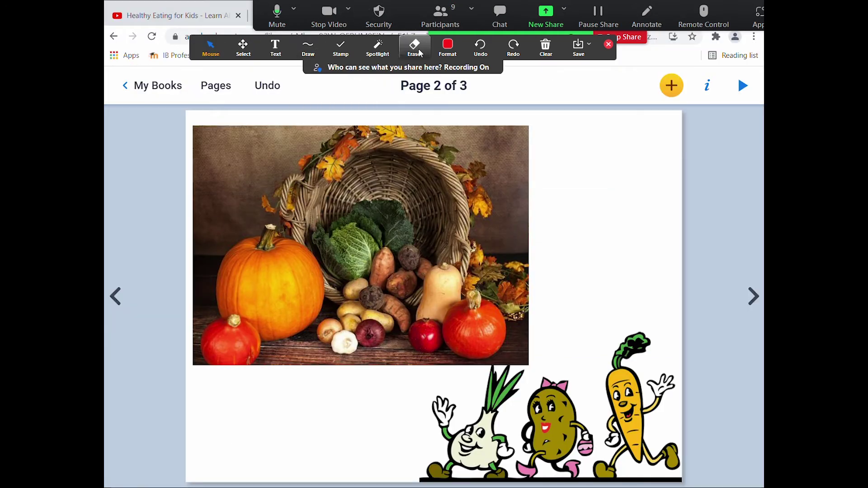
click(308, 47)
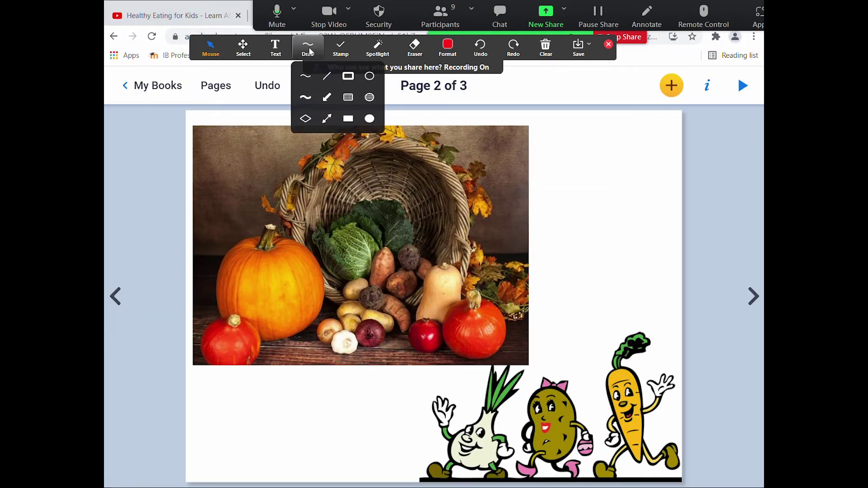
click(306, 78)
drag(426, 94, 449, 98)
click(546, 45)
click(558, 72)
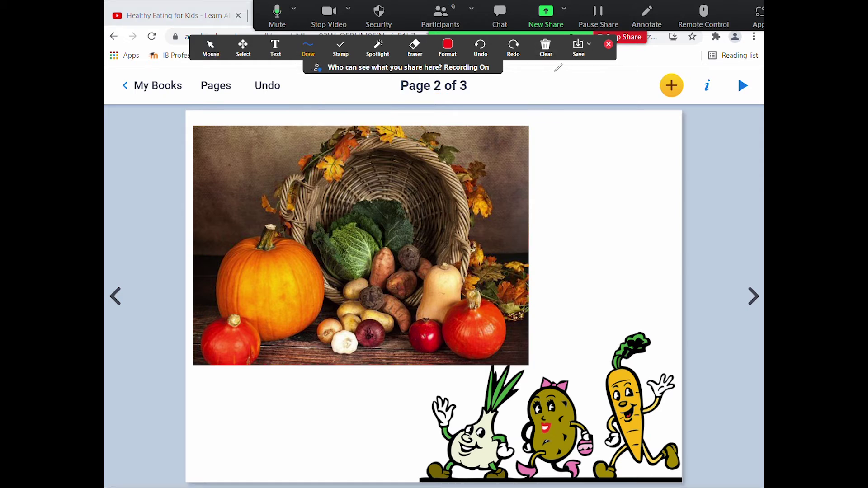
click(609, 44)
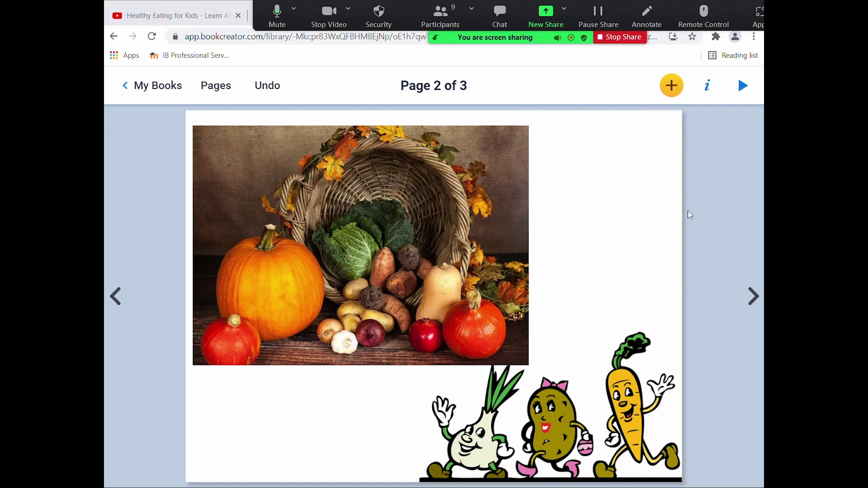
Go to blank page 3, try to open the camera there, and turn off the meeting's own video.
click(754, 297)
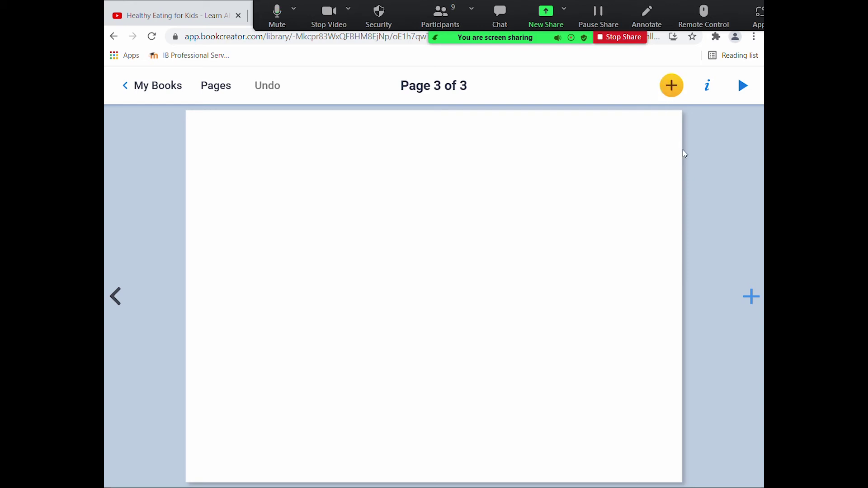
click(670, 91)
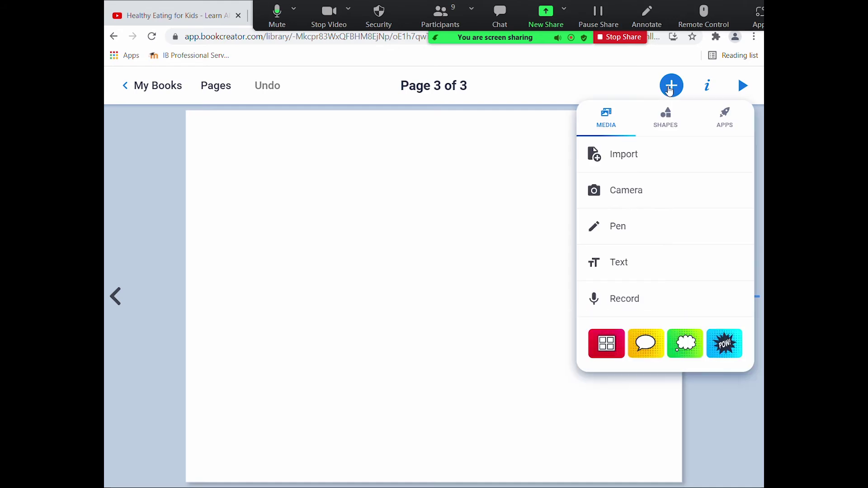
click(640, 205)
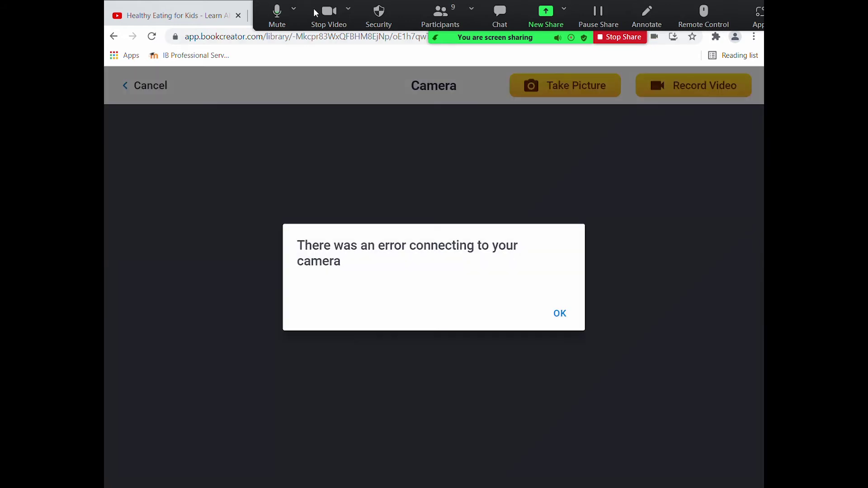
click(323, 18)
click(560, 314)
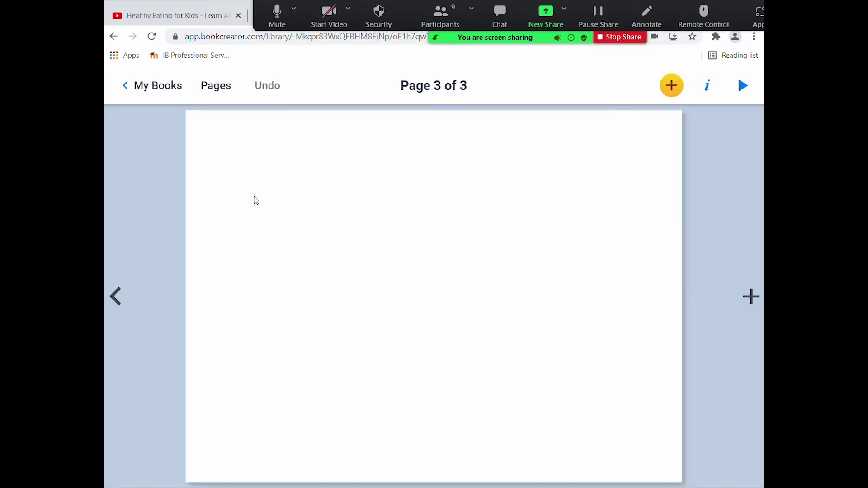
Open the camera for page 3 and record a video of about 38 seconds.
click(671, 92)
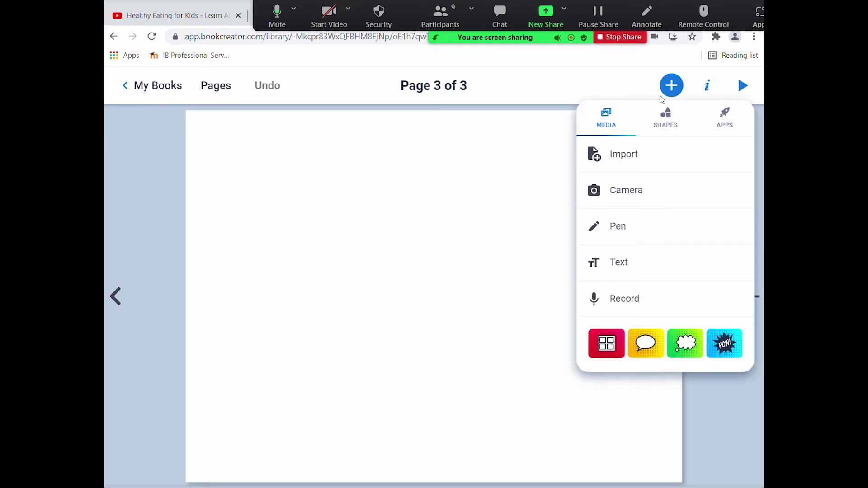
click(626, 200)
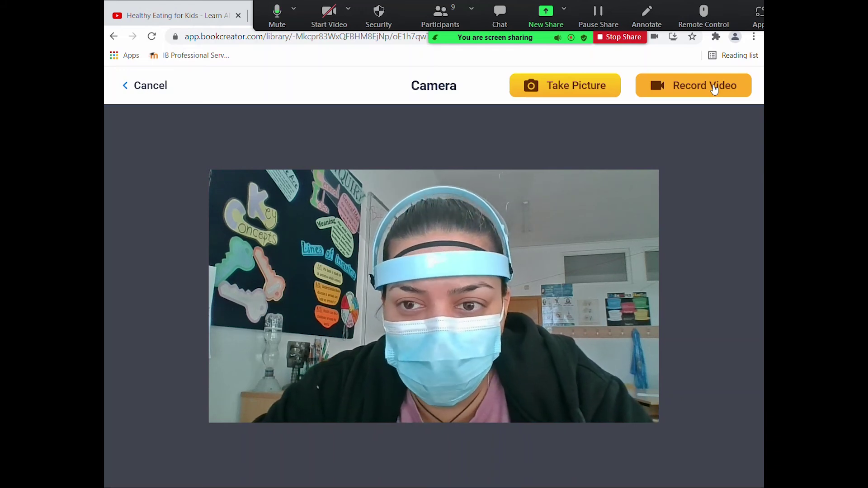
click(714, 90)
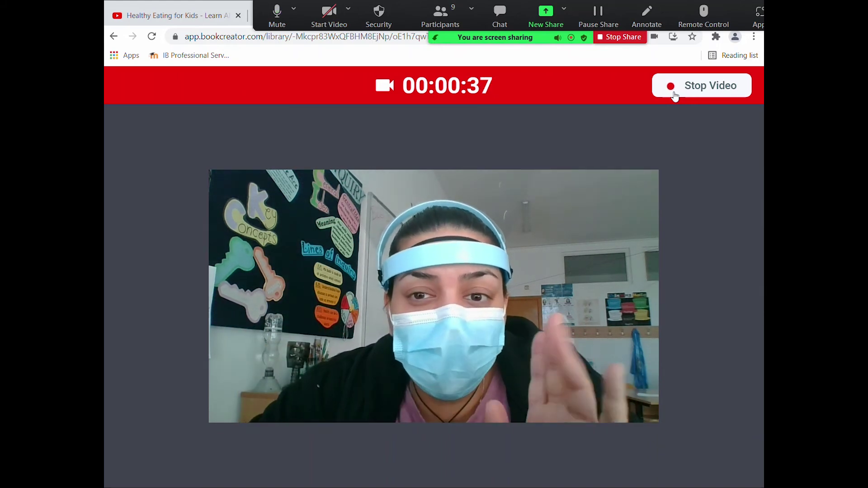
click(674, 94)
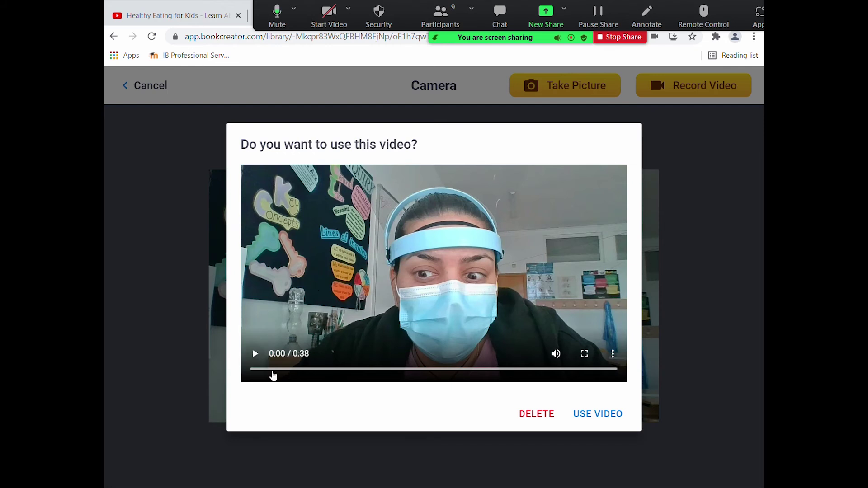
Play back the first few seconds of the recorded video and add it to page 3.
click(255, 357)
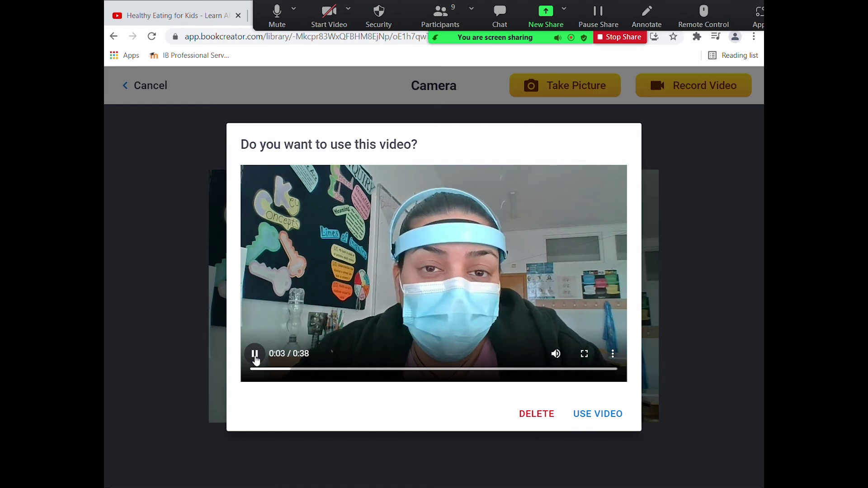
click(255, 358)
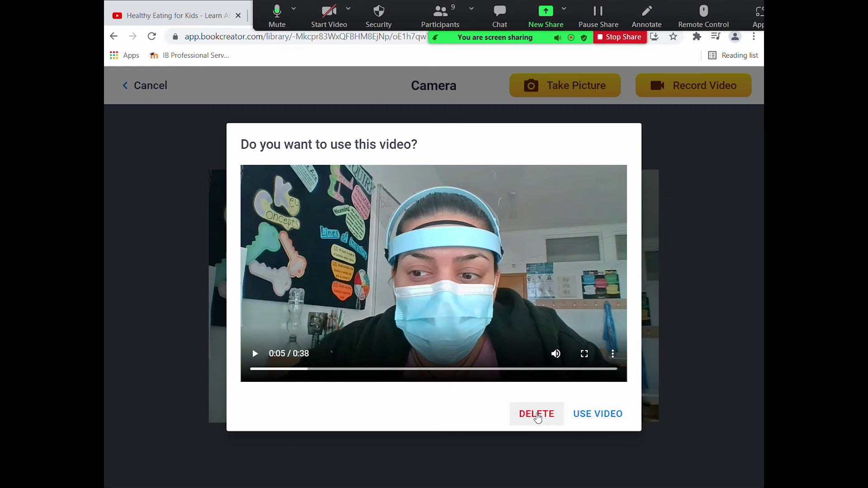
click(589, 423)
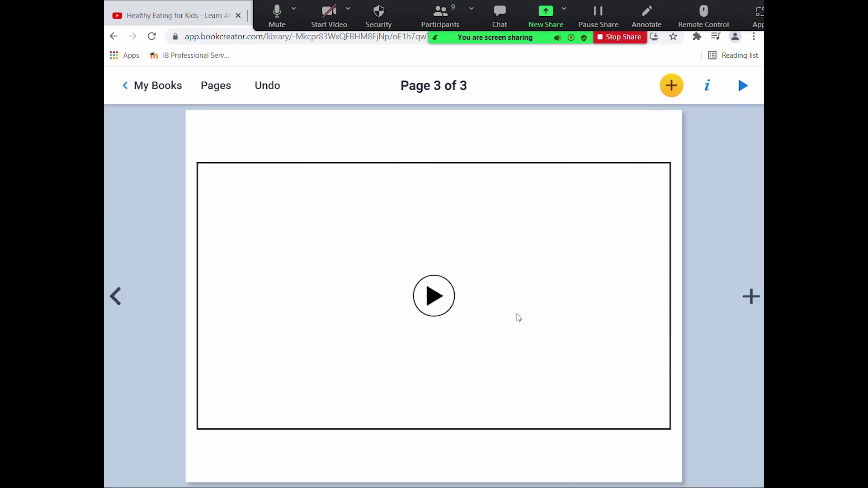
Shrink the video to about 40 percent of the page width and place it in page 3's upper-right corner.
click(660, 182)
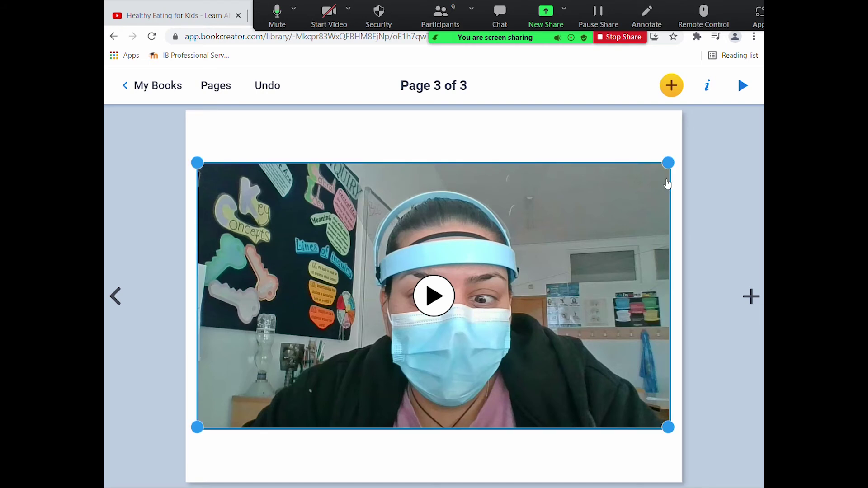
click(610, 152)
click(605, 228)
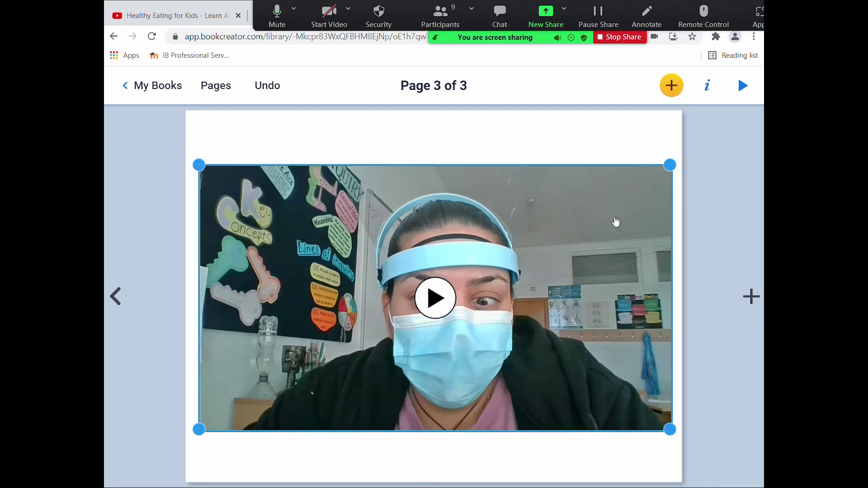
mouse_move(635, 192)
mouse_down()
mouse_move(317, 389)
mouse_move(655, 194)
mouse_move(393, 399)
mouse_move(681, 189)
mouse_up()
Mark the margins on both sides of page 3 with freehand annotation lines, clear them and close the annotation tools.
click(647, 18)
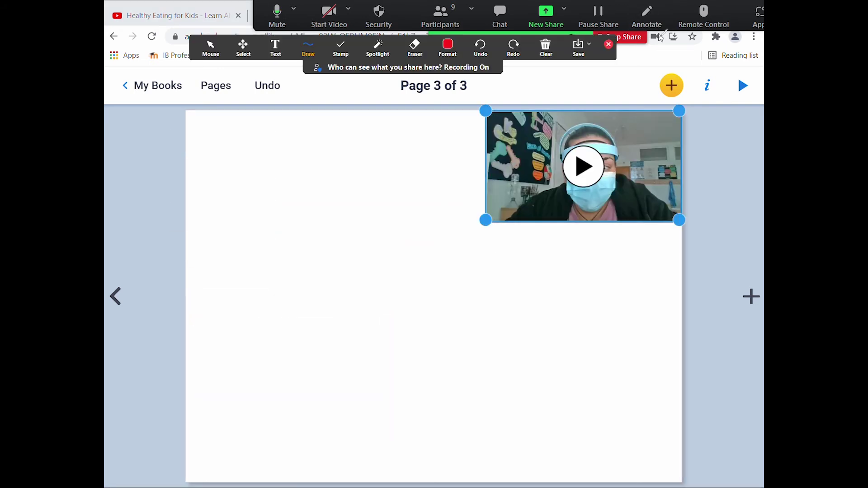
drag(145, 136, 104, 430)
drag(722, 143, 717, 427)
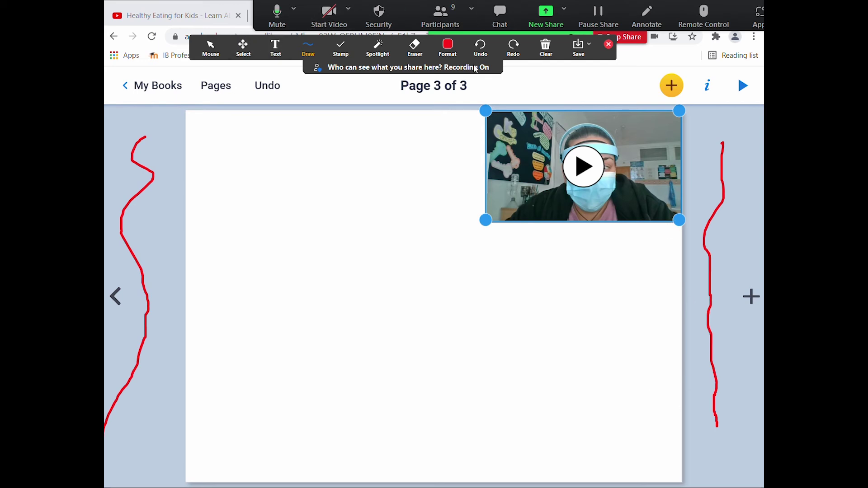
click(546, 48)
click(609, 44)
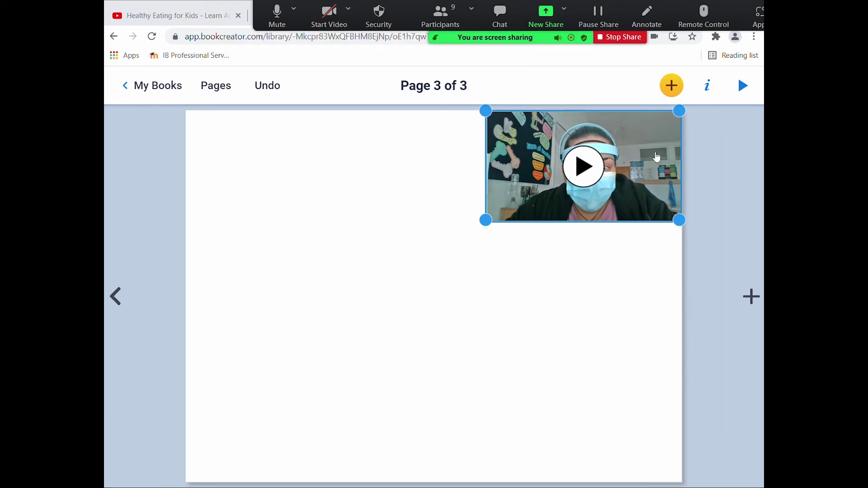
Enlarge the video to about half the page width, keep it near the upper-right corner, and play a few seconds of it.
drag(489, 213, 430, 252)
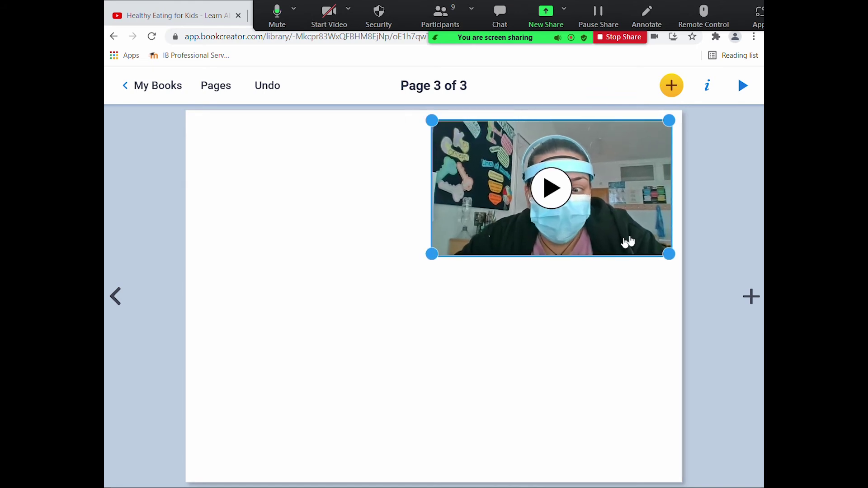
drag(614, 235, 616, 234)
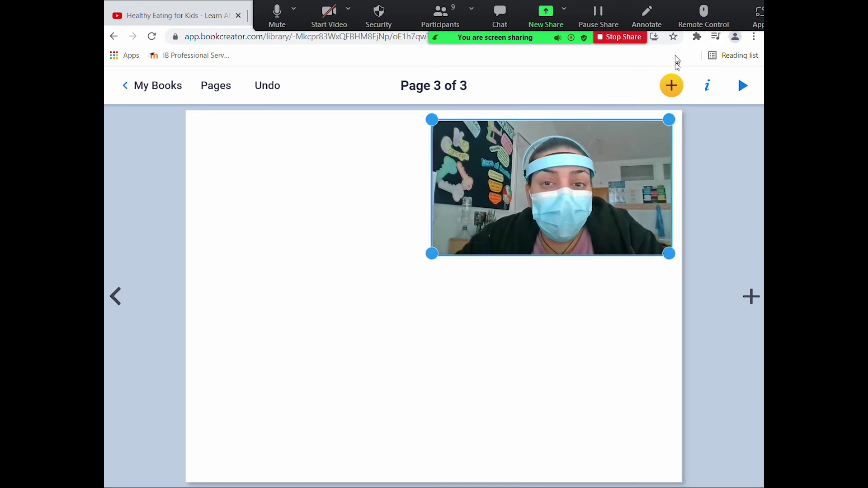
click(446, 229)
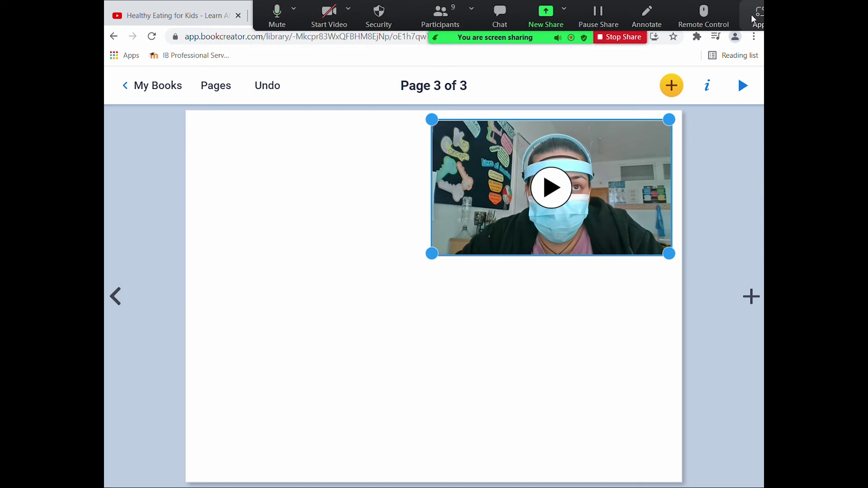
Open the YouTube home page in a new browser tab, moving the meeting controls out of the way.
click(167, 17)
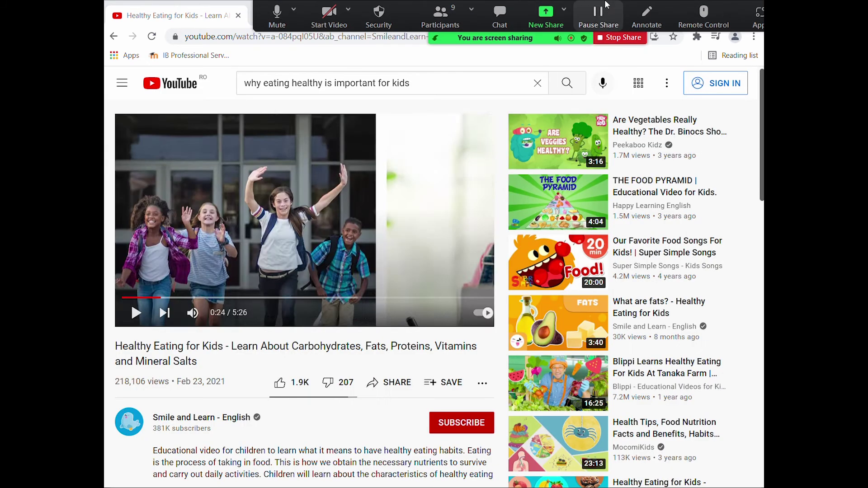
drag(600, 28, 594, 89)
click(544, 15)
drag(487, 92, 548, 31)
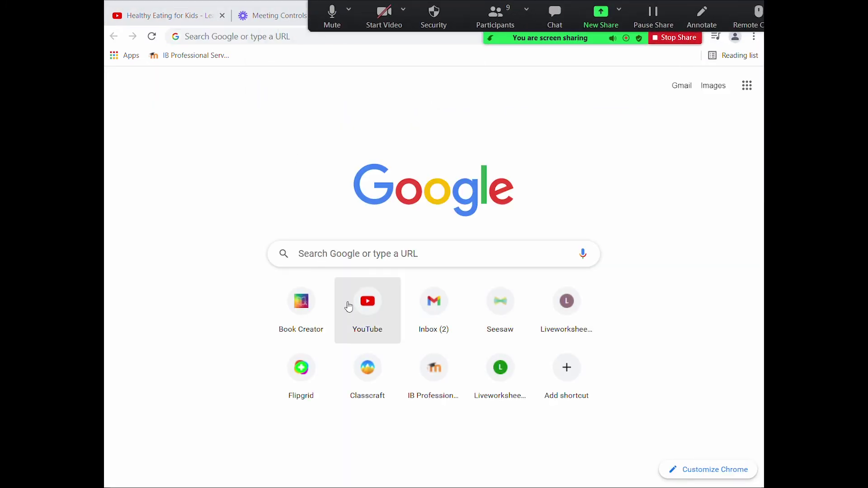
click(355, 304)
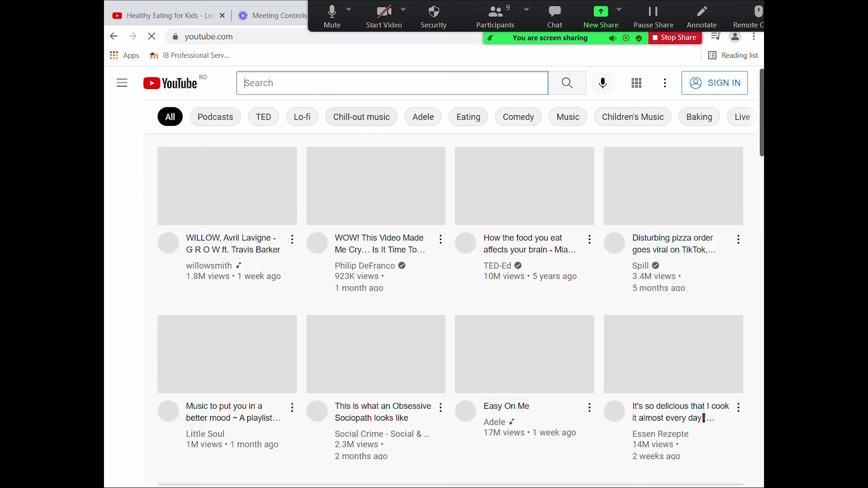
Search YouTube for "why eating healthy is important for kids".
text(healthy f)
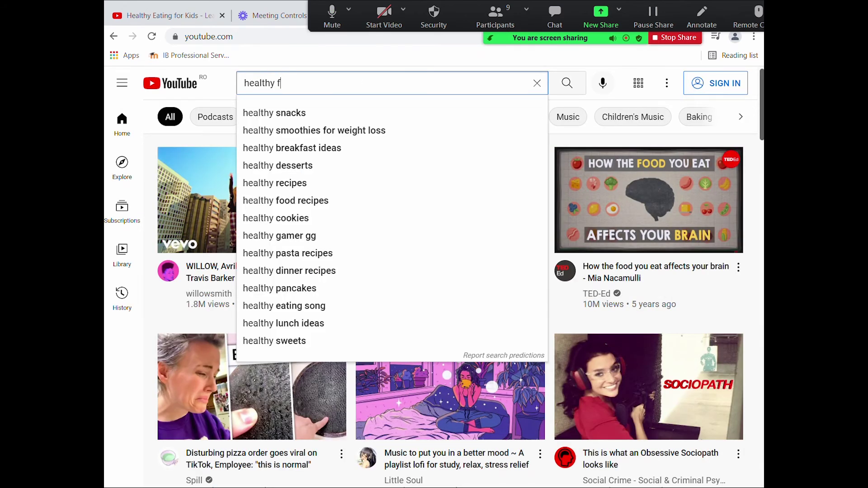
text(ood)
key(ctrl+a)
text(why )
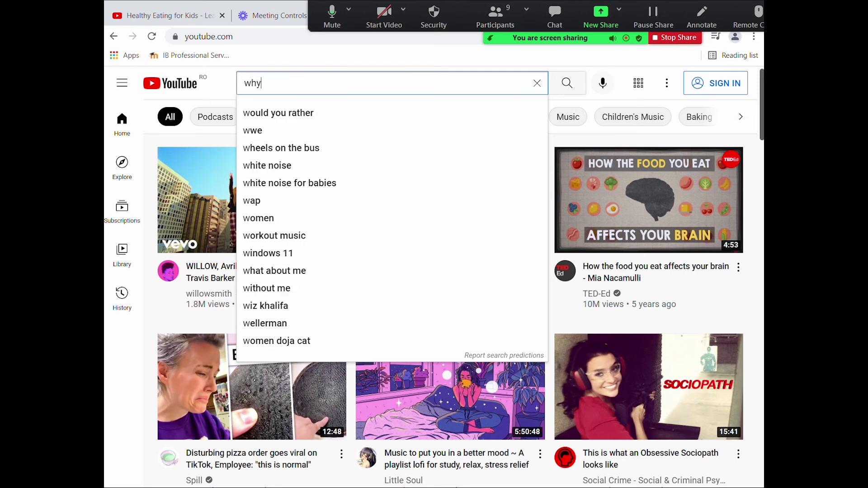
text(eatin)
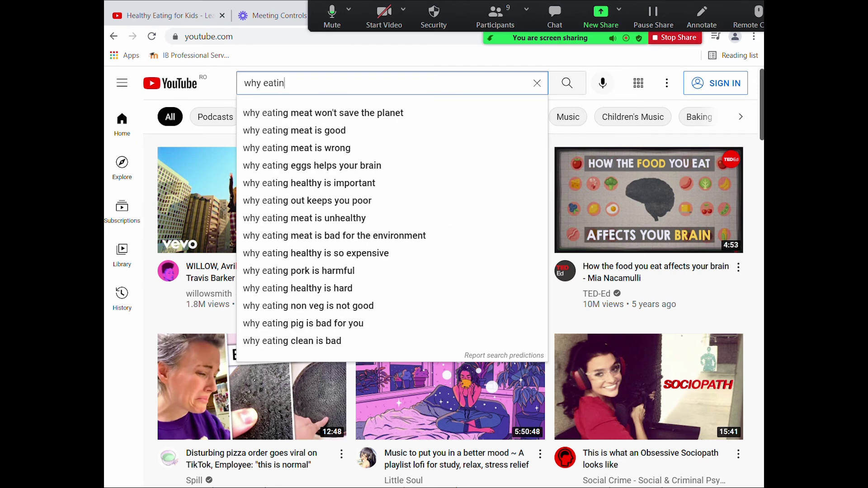
text(ng halthy is im)
key(Down)
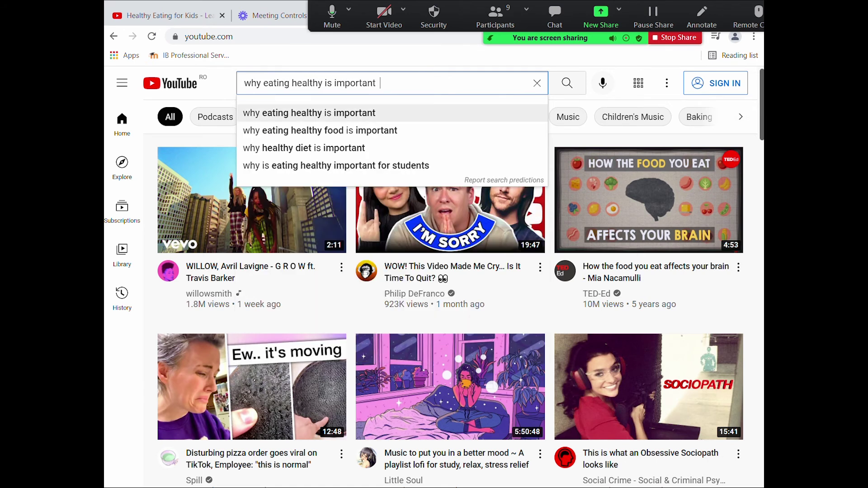
key(Return)
text(for kids)
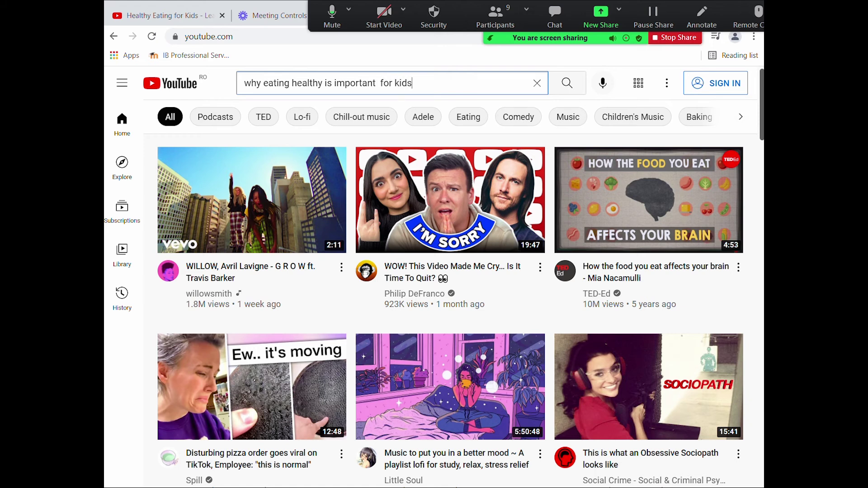
key(Return)
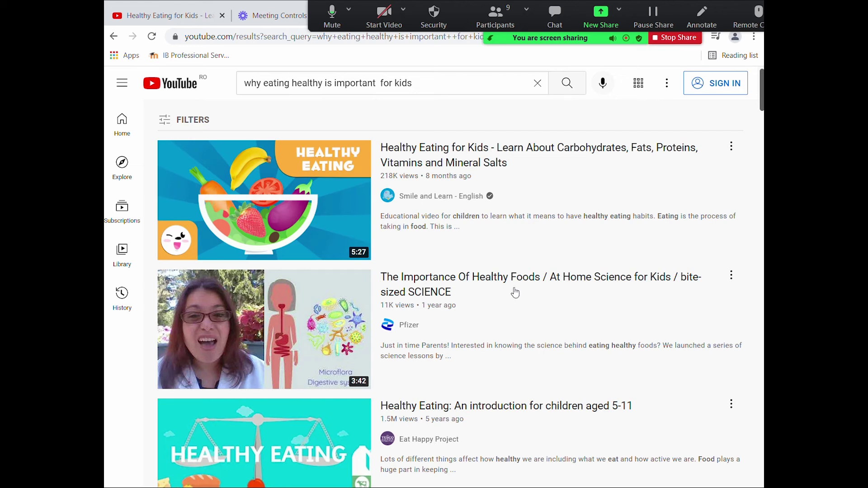
Open the video "Healthy Eating: An introduction for children aged 5-11" from the results and pause it.
scroll(479, 248, down, 3)
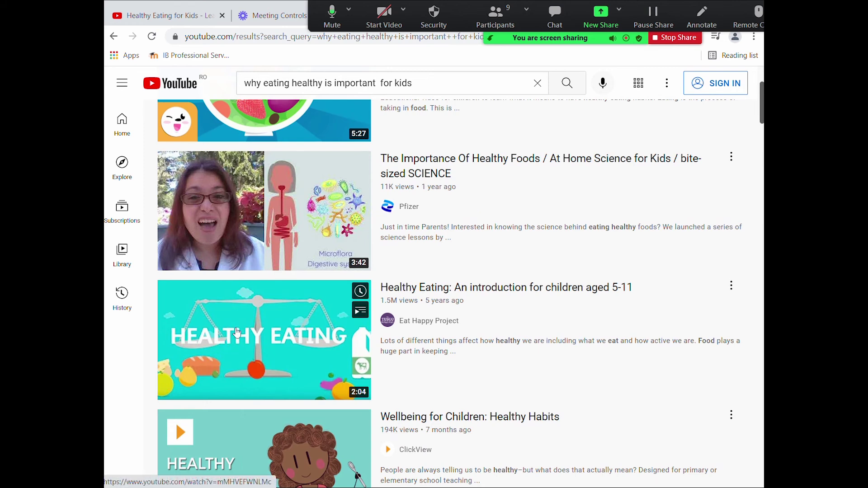
click(238, 333)
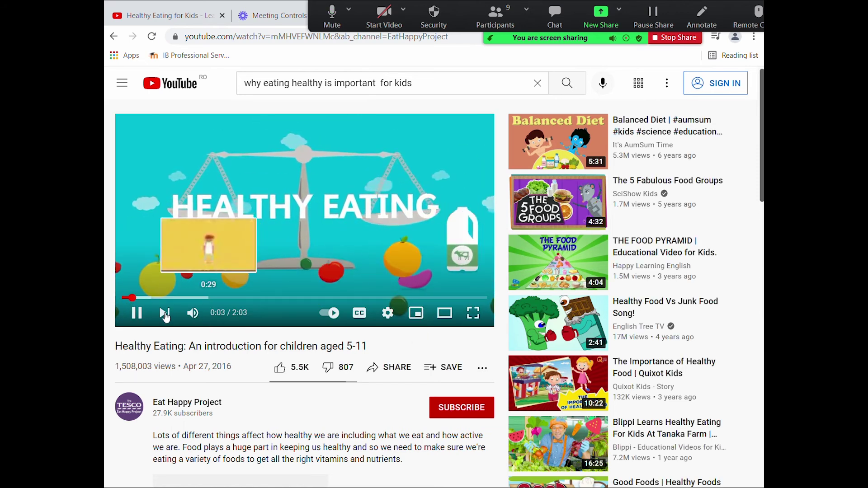
click(136, 313)
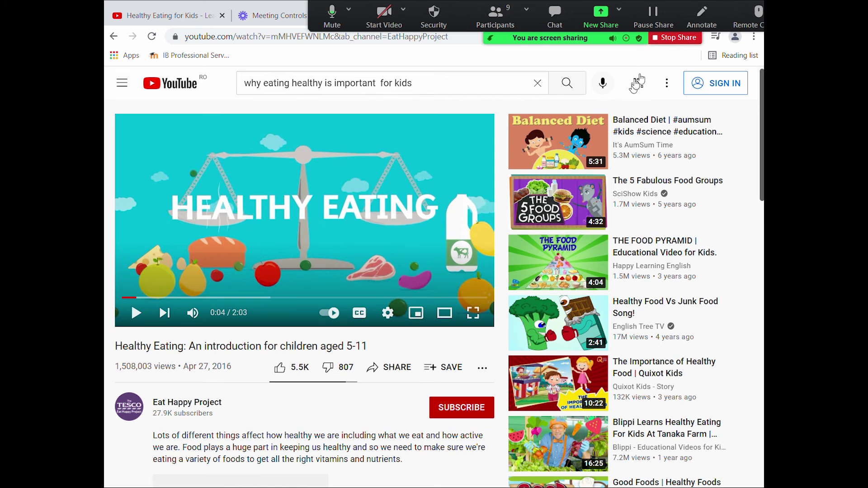
Circle the video's Share option with a freehand annotation, clear the drawing and close the annotation tools.
click(701, 18)
drag(418, 346, 394, 324)
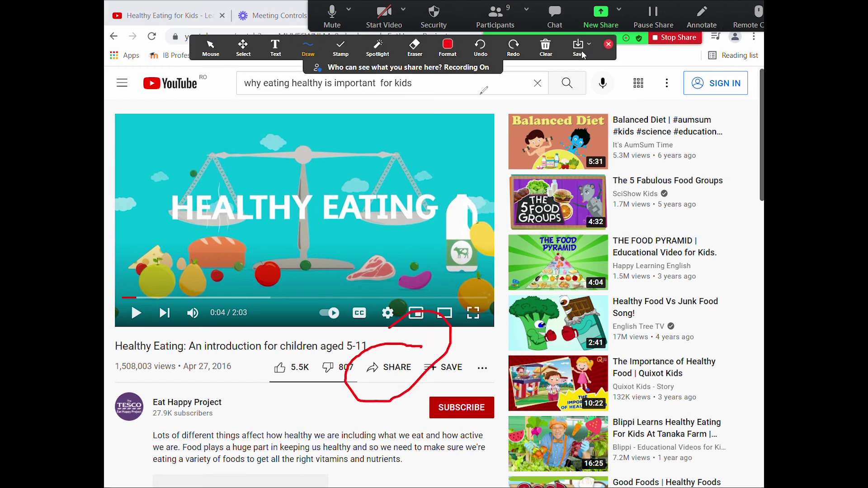
click(546, 46)
click(557, 71)
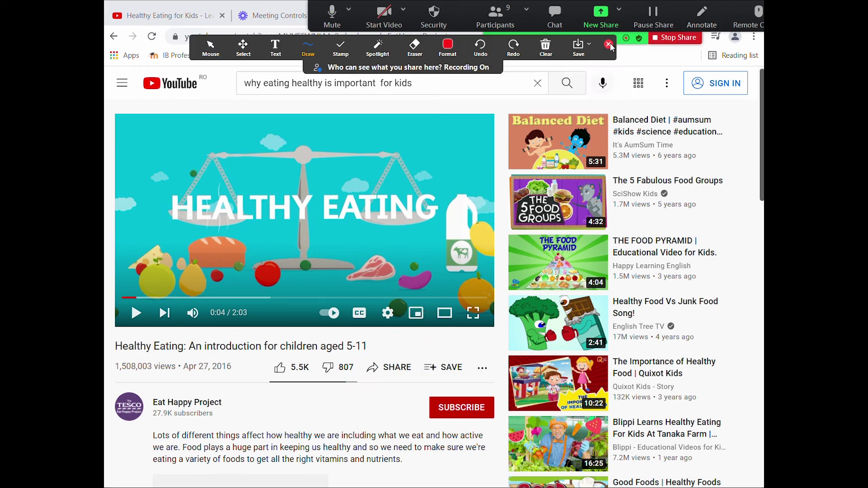
click(609, 44)
Copy the Healthy Eating video's share link and close the Share dialog.
click(392, 374)
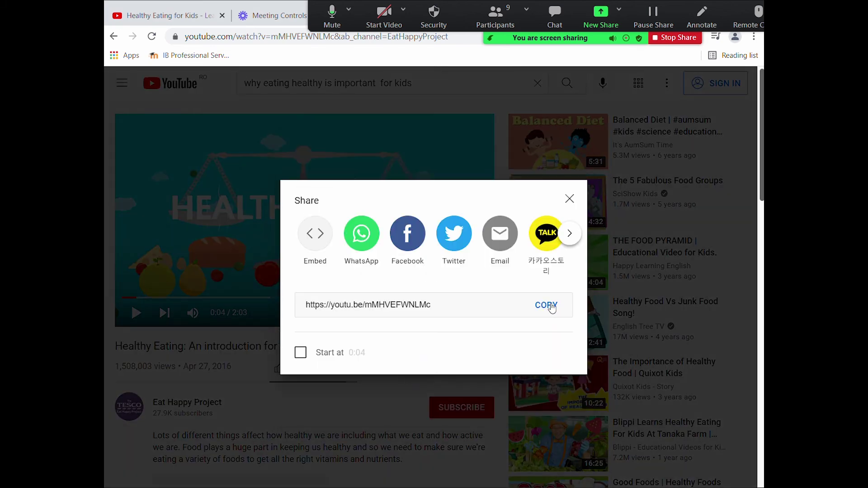
click(551, 308)
click(549, 311)
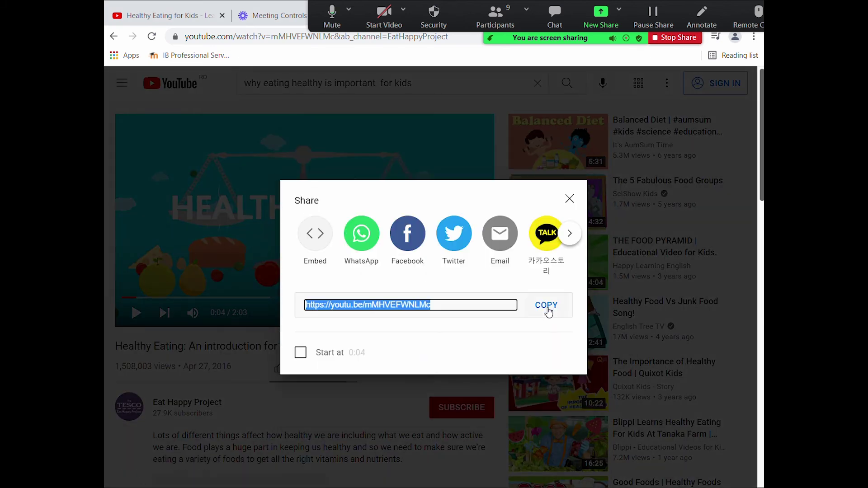
click(569, 199)
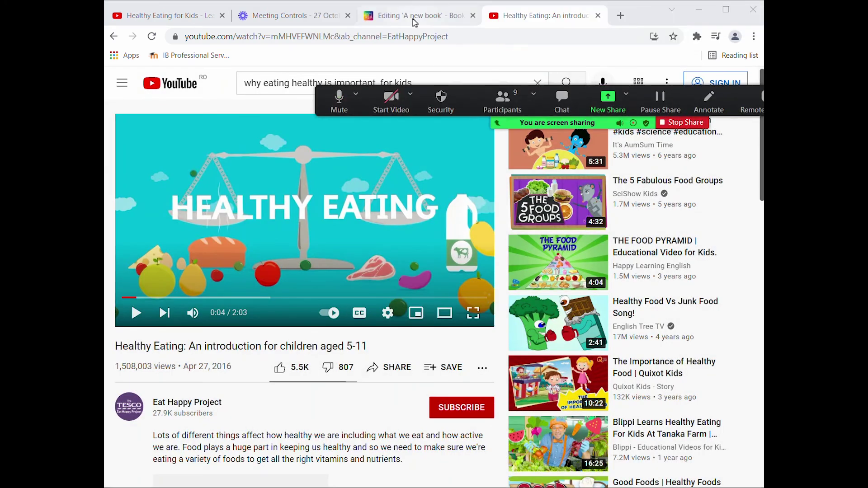
Switch back to the book in Book Creator and start importing media onto page 3.
click(372, 17)
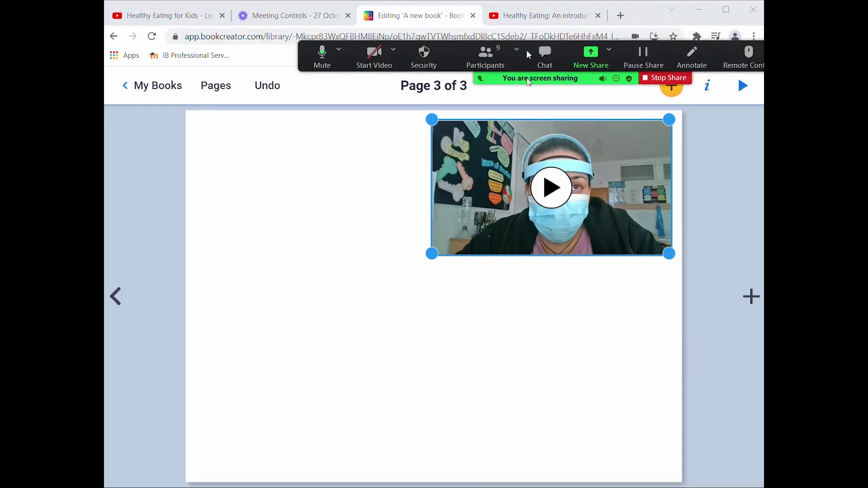
click(566, 362)
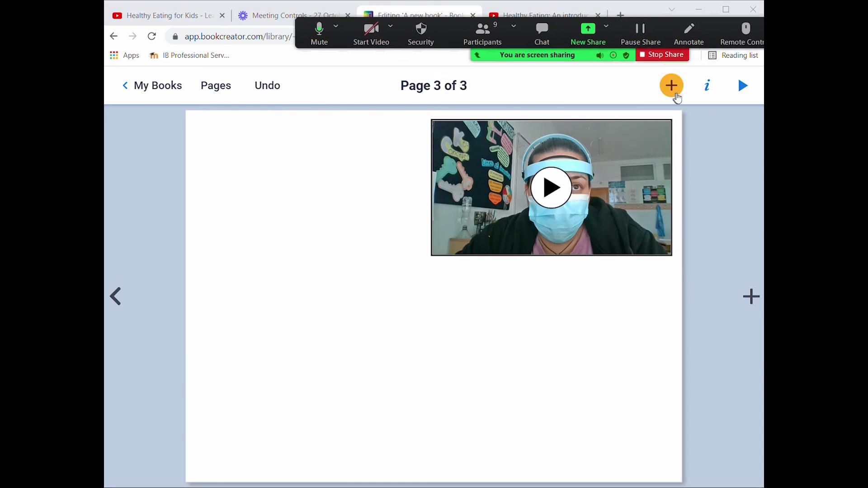
click(678, 95)
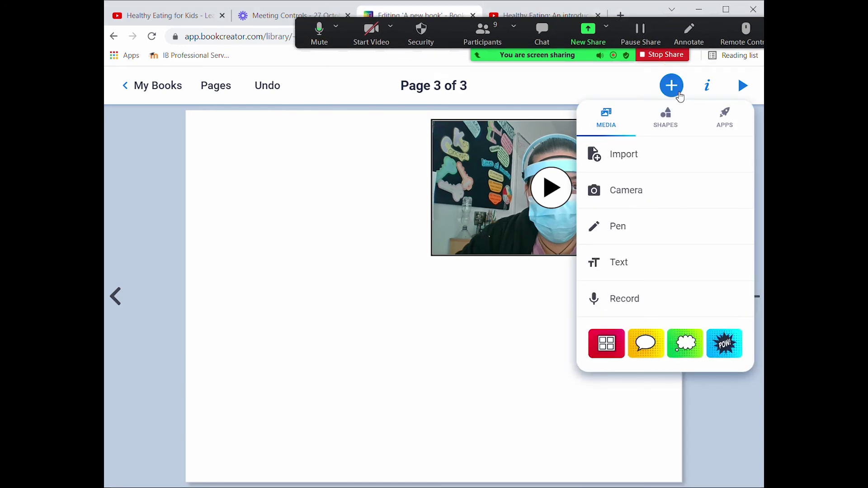
click(614, 169)
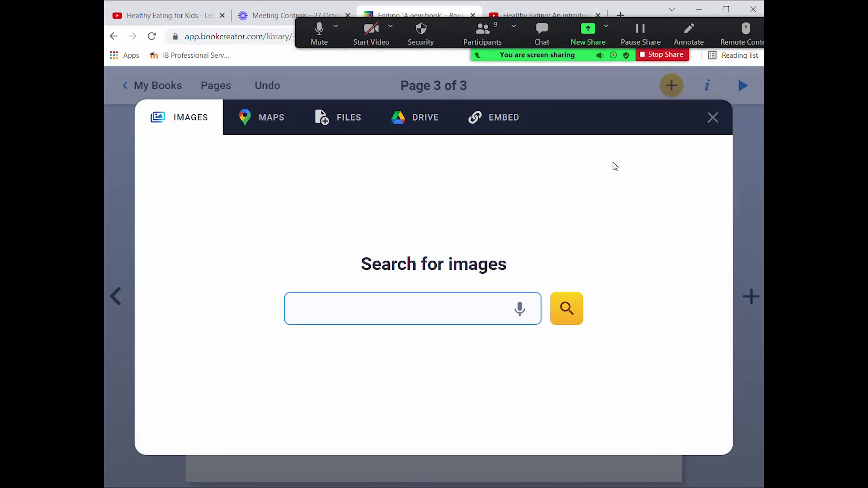
Circle the Embed option with a freehand annotation and open the embed form.
click(686, 38)
drag(507, 107, 498, 102)
click(212, 53)
click(503, 119)
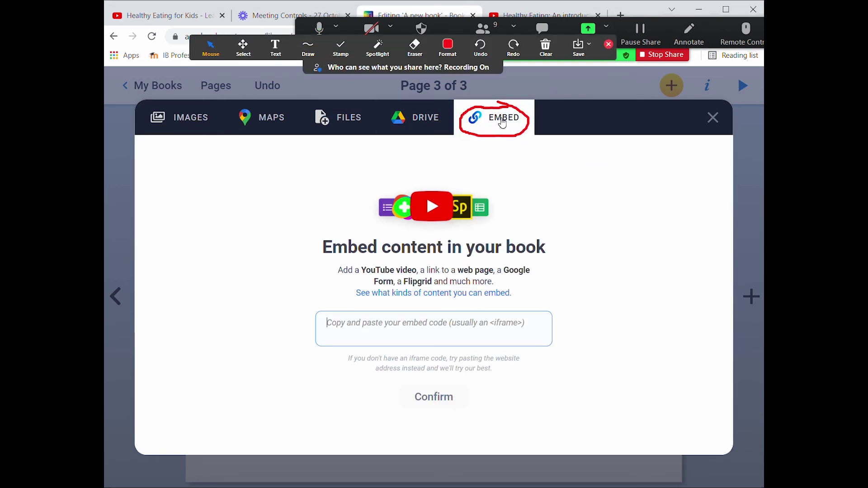
Embed the copied YouTube link on page 3 with its suggested title, clearing the annotation and closing the annotation tools.
right_click(455, 328)
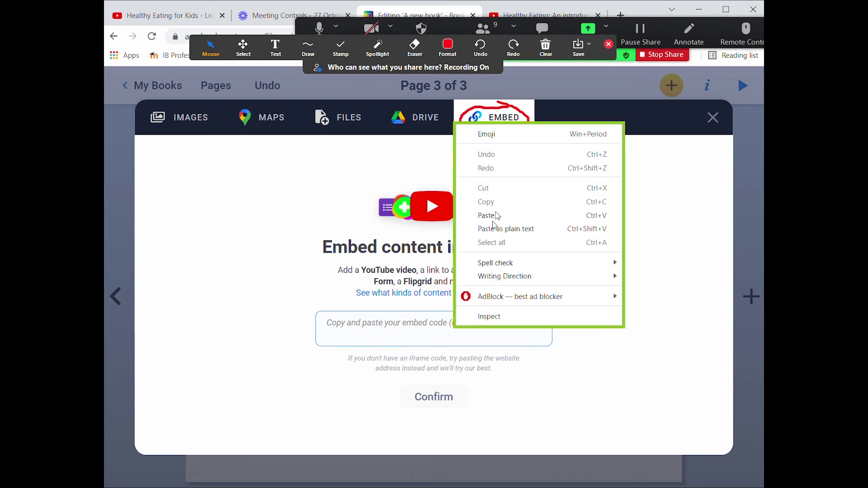
click(498, 219)
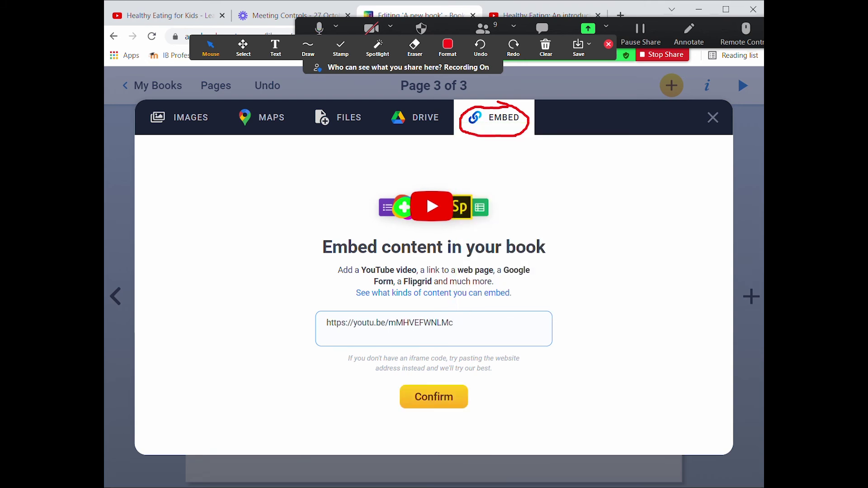
click(439, 406)
click(546, 47)
click(569, 72)
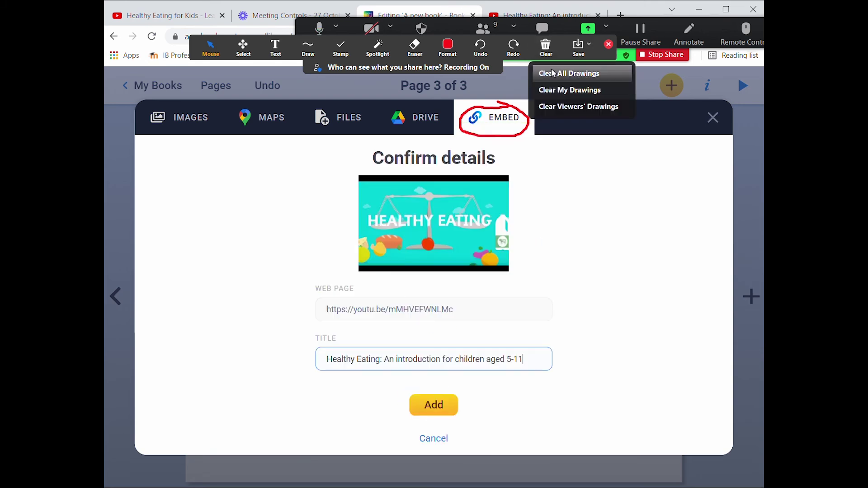
click(609, 45)
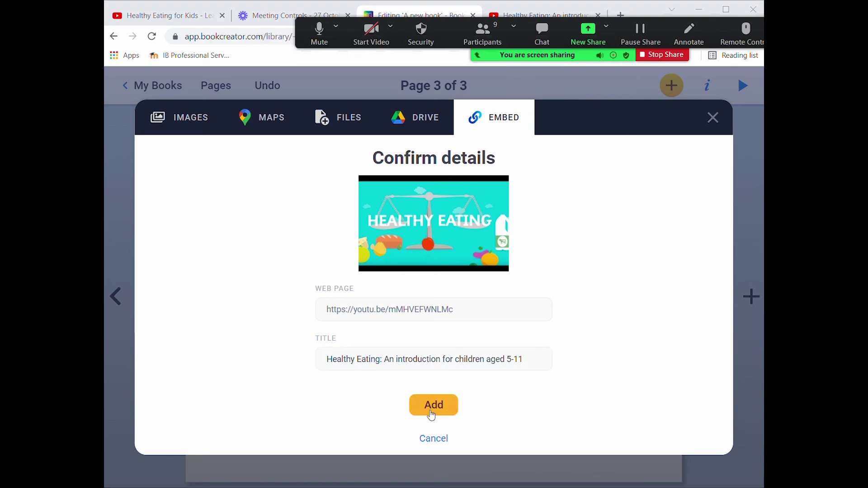
click(432, 409)
Size the embedded video to about half the page width in page 3's lower-left corner and slightly enlarge the recorded video.
drag(530, 311, 456, 406)
drag(525, 296, 460, 332)
click(439, 251)
drag(432, 256, 429, 318)
click(640, 340)
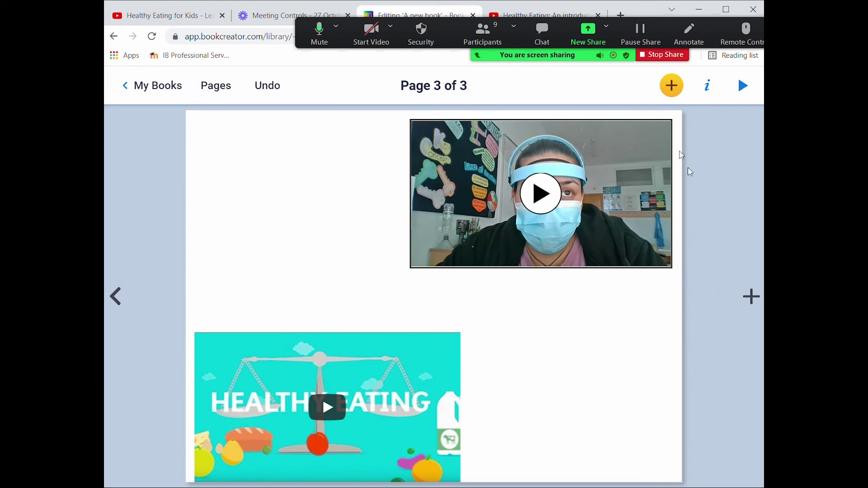
Add a caption reading "I think eating healthy is good because......." and move it to the left of the recorded video.
click(672, 87)
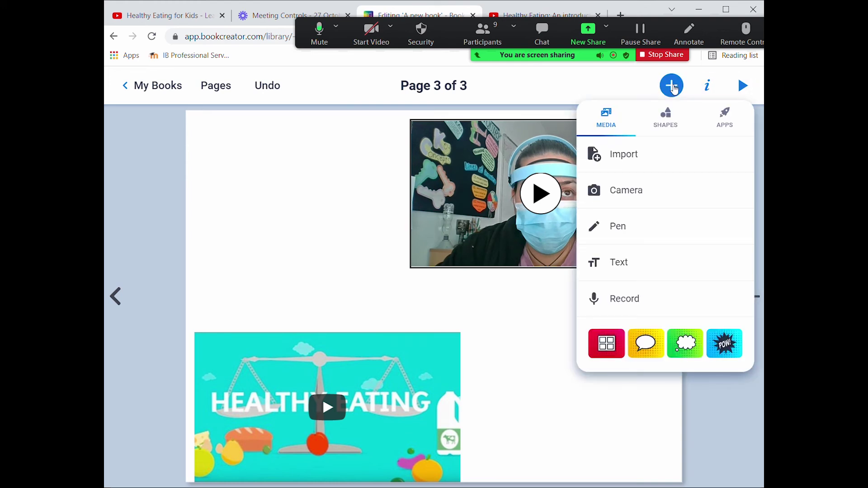
click(629, 263)
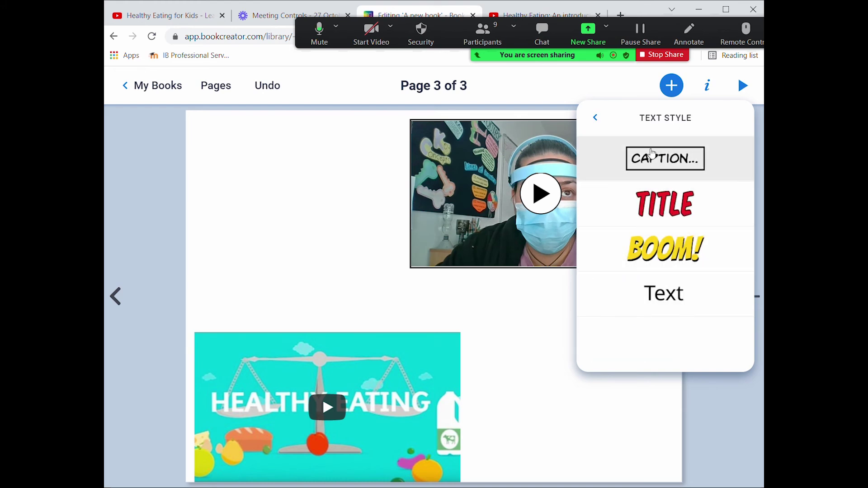
click(652, 155)
text(I think eat)
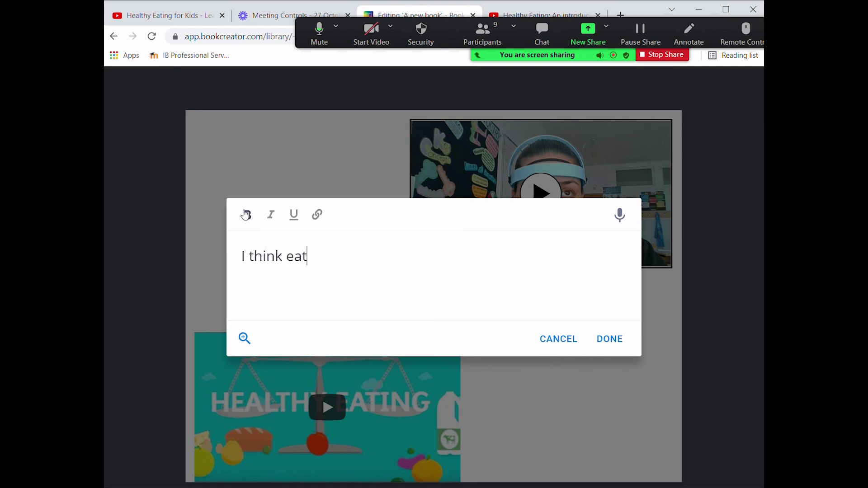
text(ing healthy is good because.......)
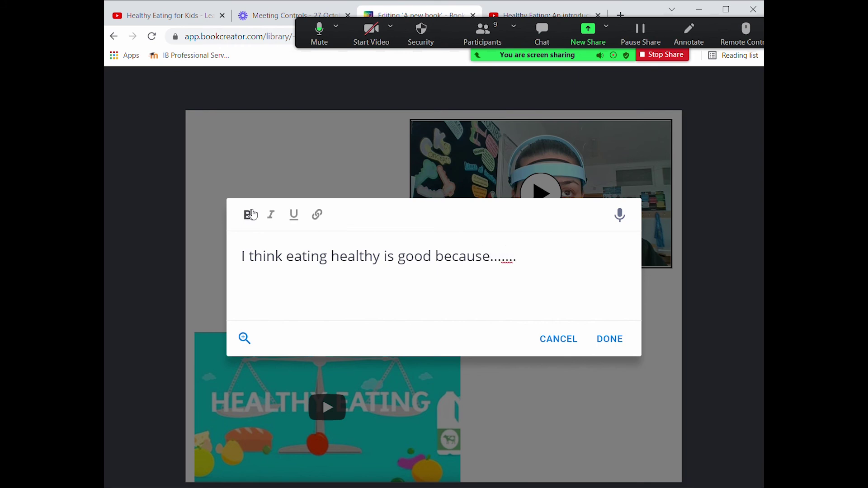
click(599, 347)
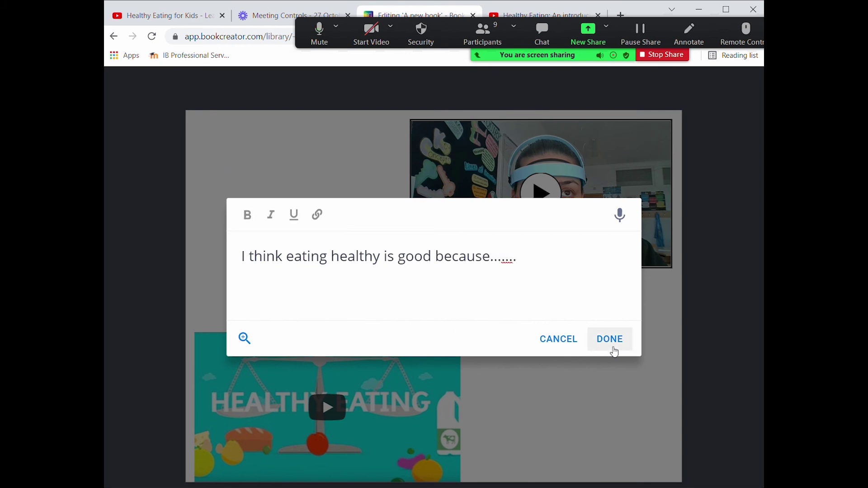
click(312, 225)
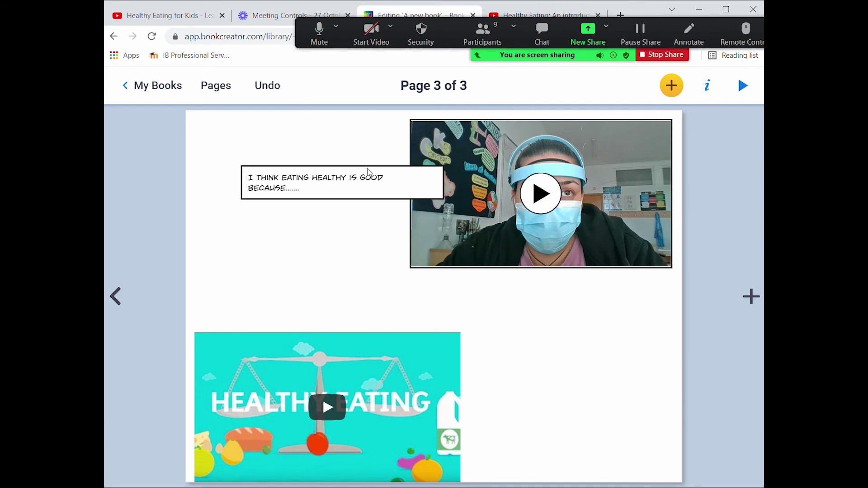
drag(335, 193, 307, 186)
Set the "I think eating healthy is good because......." caption's text size to 43 and centre its text.
click(708, 86)
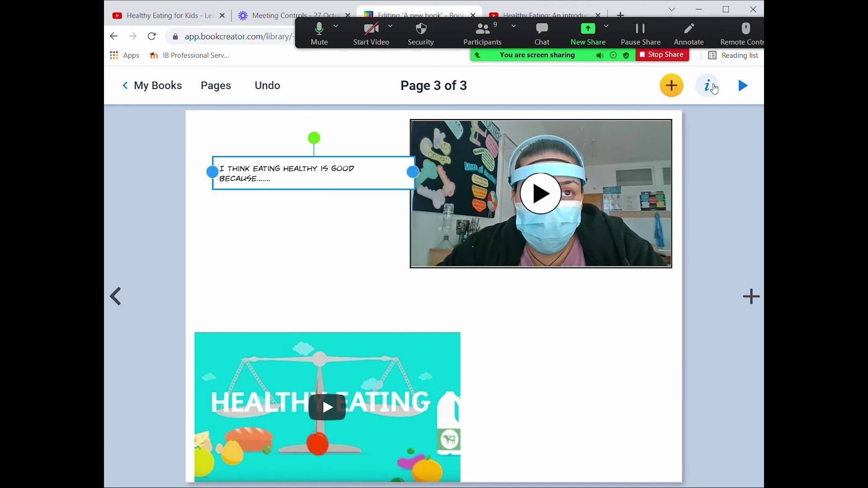
click(269, 224)
click(407, 176)
click(707, 86)
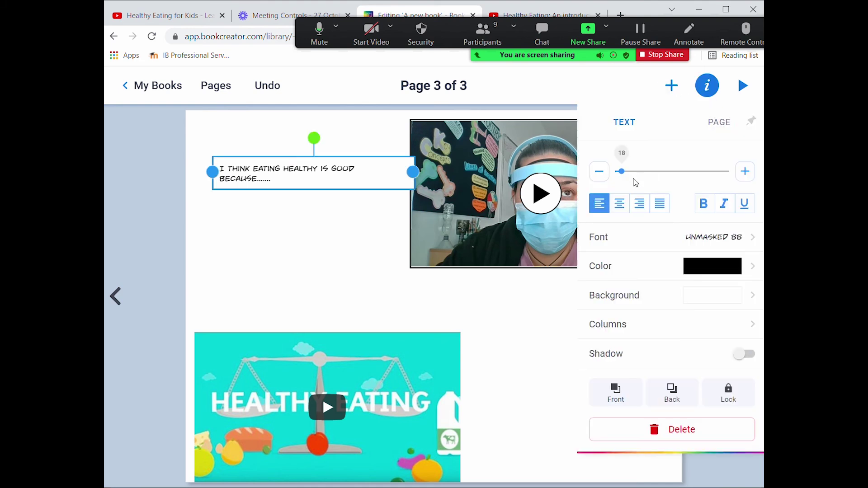
mouse_move(621, 171)
mouse_down()
mouse_move(648, 172)
mouse_move(634, 178)
mouse_up()
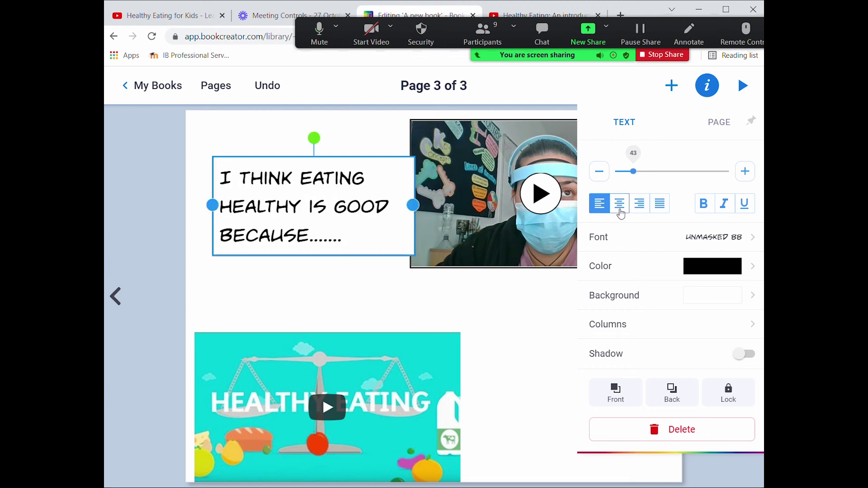
click(619, 204)
Change the caption's font to Montserrat and its text colour to the recently used deep red.
click(718, 238)
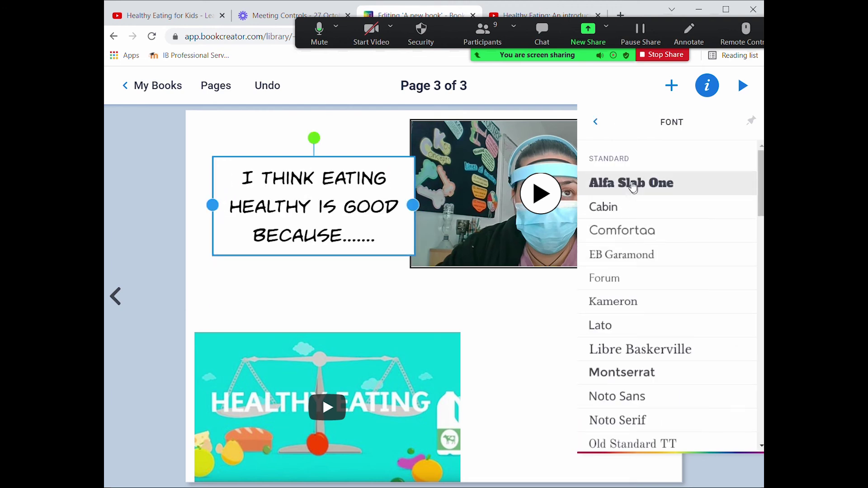
click(606, 371)
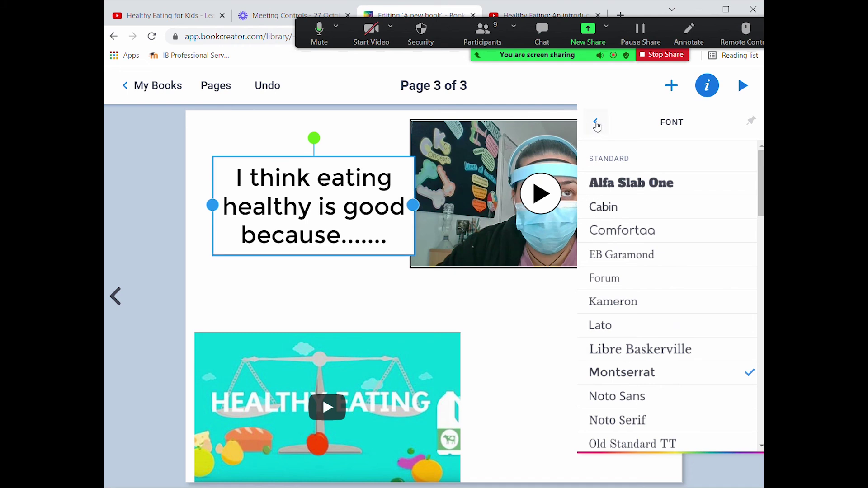
click(597, 122)
click(692, 265)
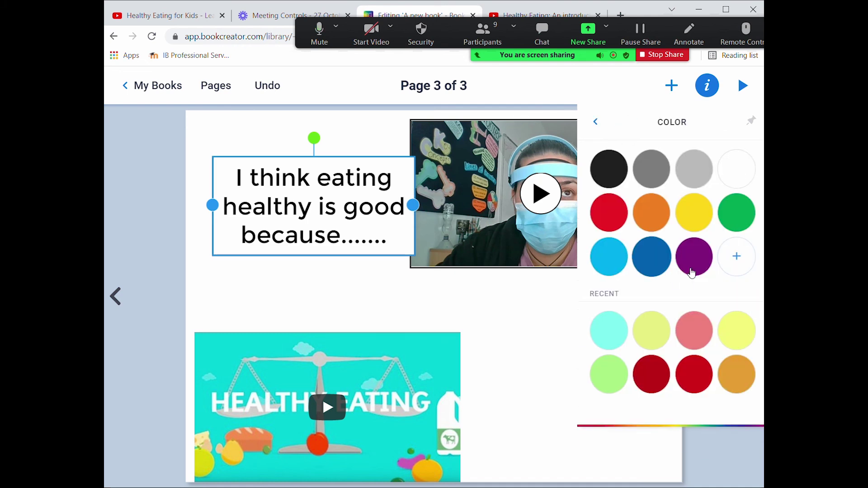
click(690, 379)
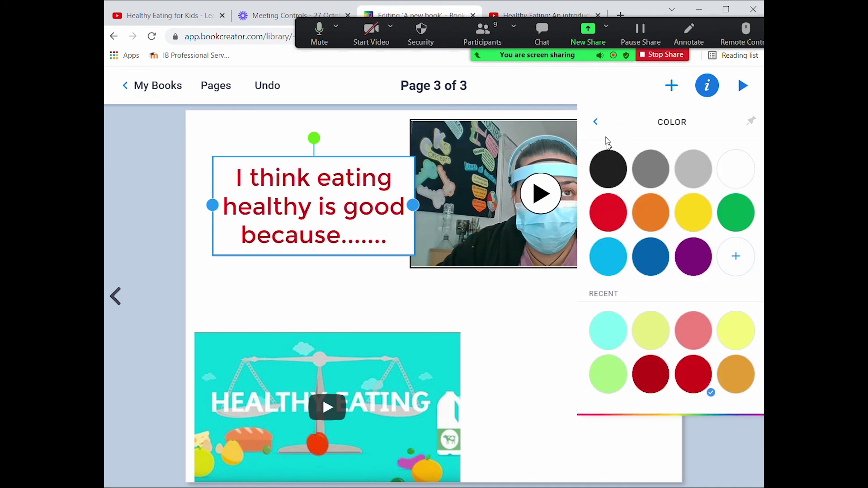
click(596, 126)
Fill the caption's background with the recently used light aqua colour and deselect the caption.
click(716, 293)
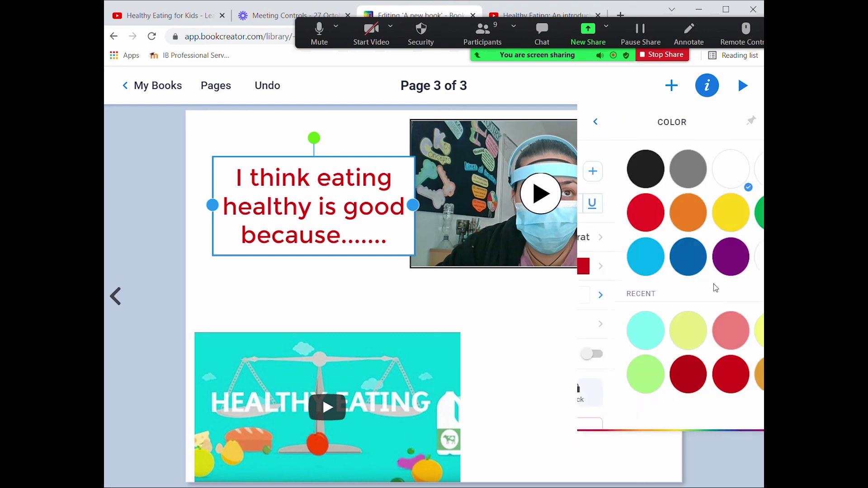
click(678, 268)
click(601, 217)
click(690, 219)
click(608, 332)
click(596, 127)
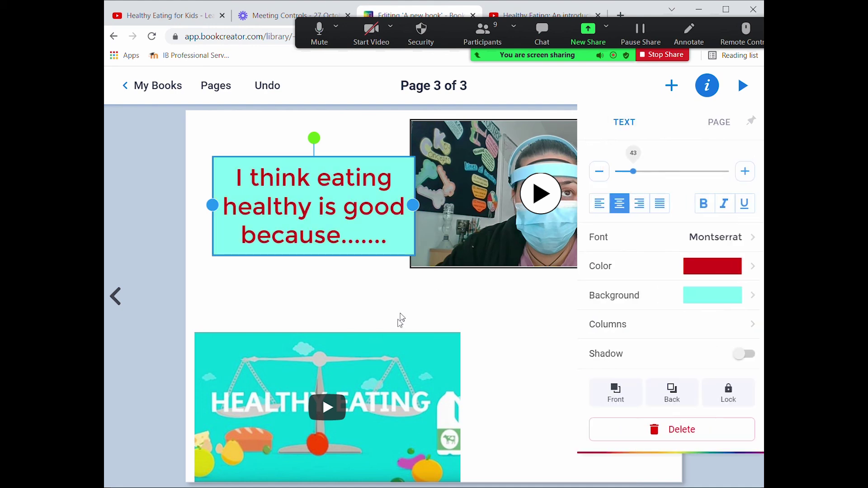
click(400, 317)
Narrow the caption box so its text wraps onto four lines and move it clear of the recorded video.
click(403, 215)
drag(413, 206, 381, 207)
drag(306, 214, 303, 198)
click(547, 345)
Number the recorded video 1, the caption 2 and the embedded video 3 with freehand annotations, and return to the normal pointer.
click(690, 34)
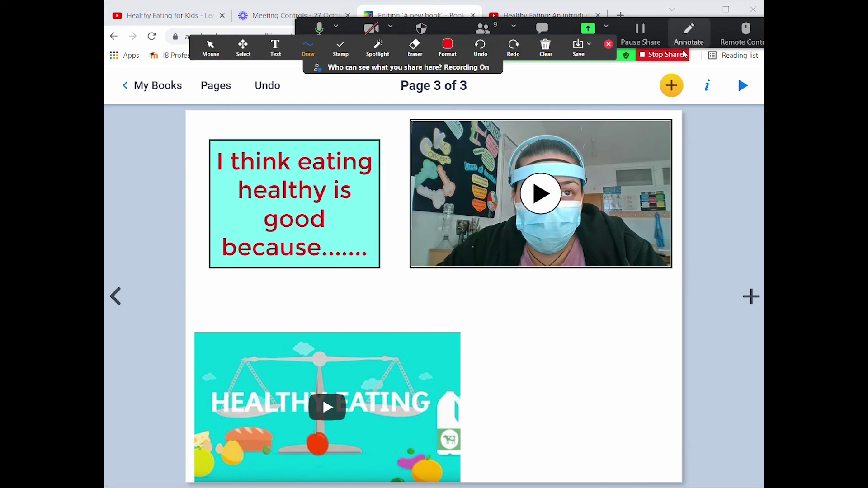
drag(312, 109, 339, 142)
drag(316, 312, 286, 340)
drag(320, 293, 260, 360)
drag(293, 267, 343, 357)
click(546, 48)
click(308, 47)
click(210, 47)
click(517, 9)
click(518, 9)
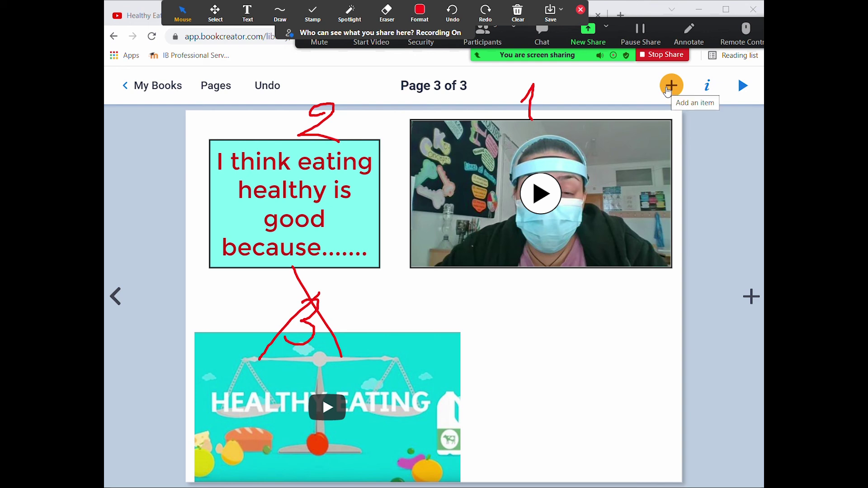
Record a sound clip for page 3, play it back and insert the recording on the page.
click(669, 90)
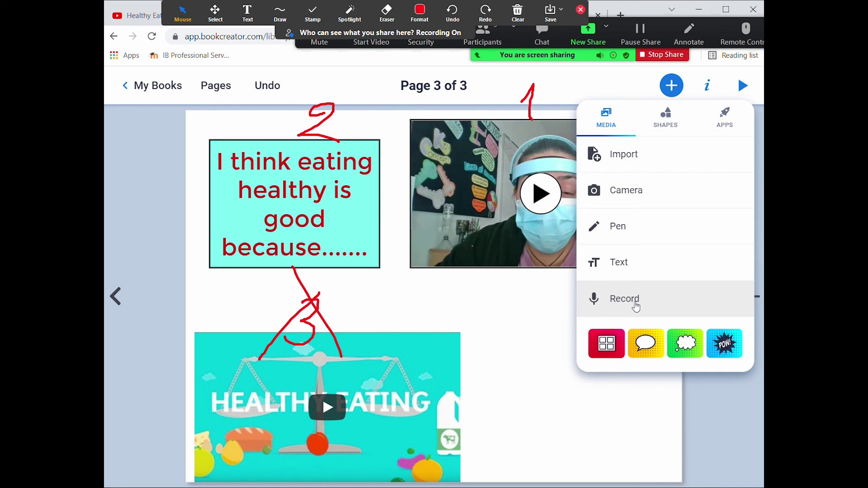
click(637, 306)
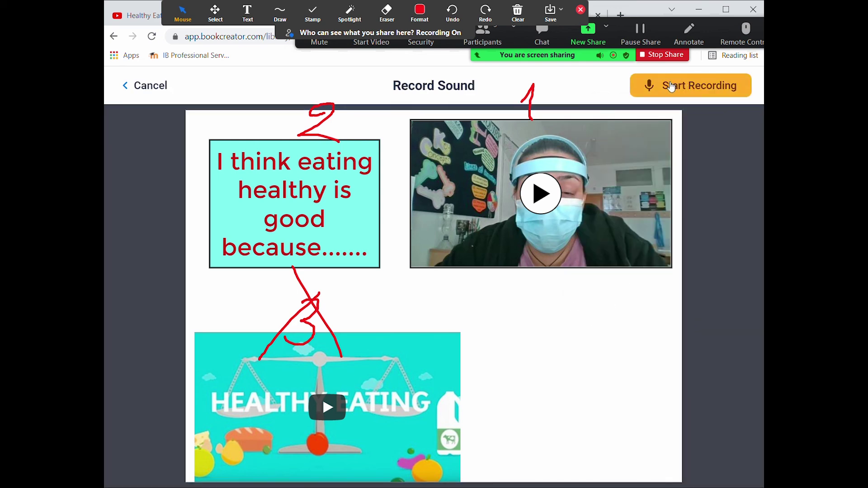
click(681, 88)
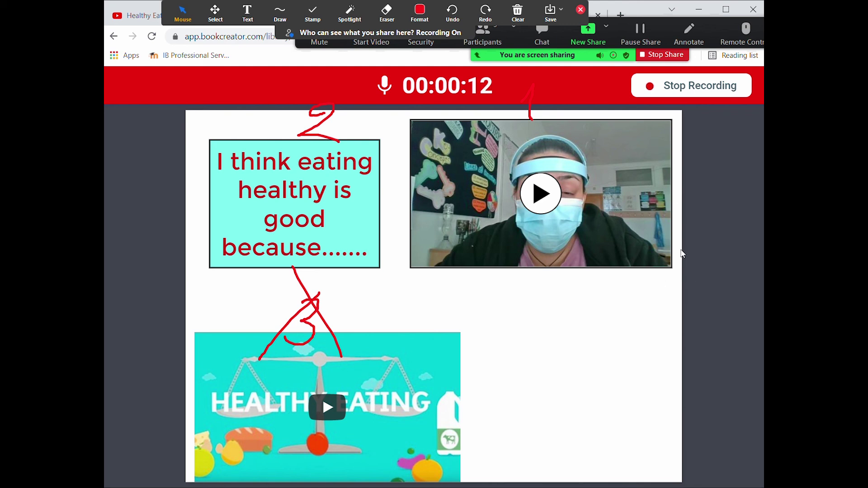
click(661, 90)
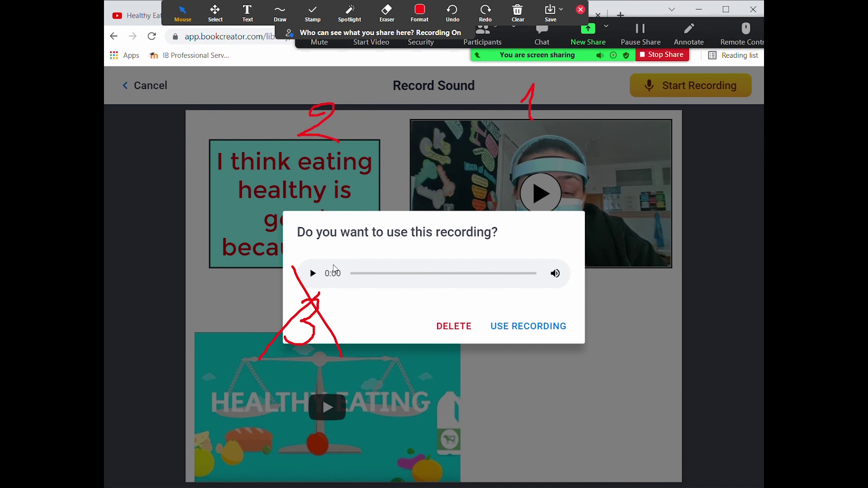
click(313, 274)
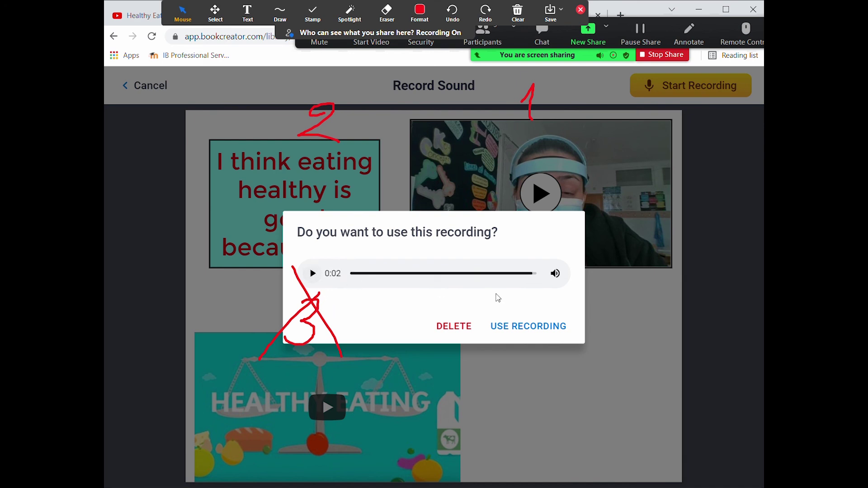
click(522, 325)
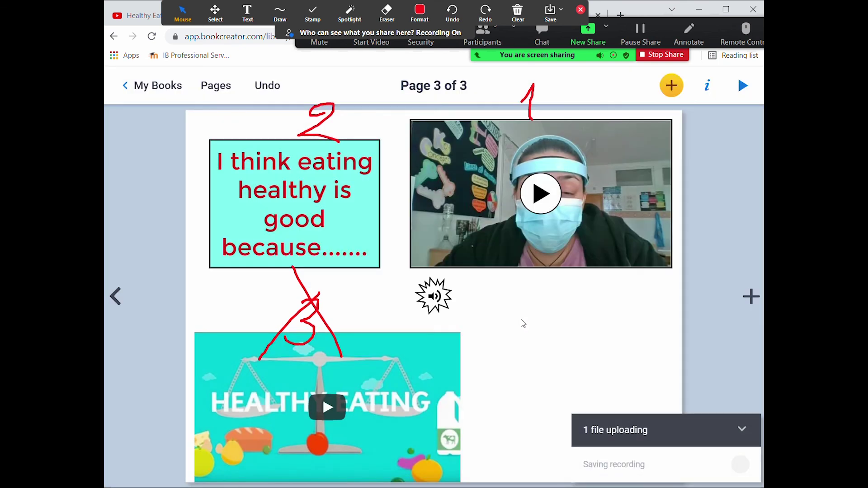
Move the sound icon to the empty lower-right area of page 3 and enlarge it to nearly three times its size.
drag(445, 303, 591, 363)
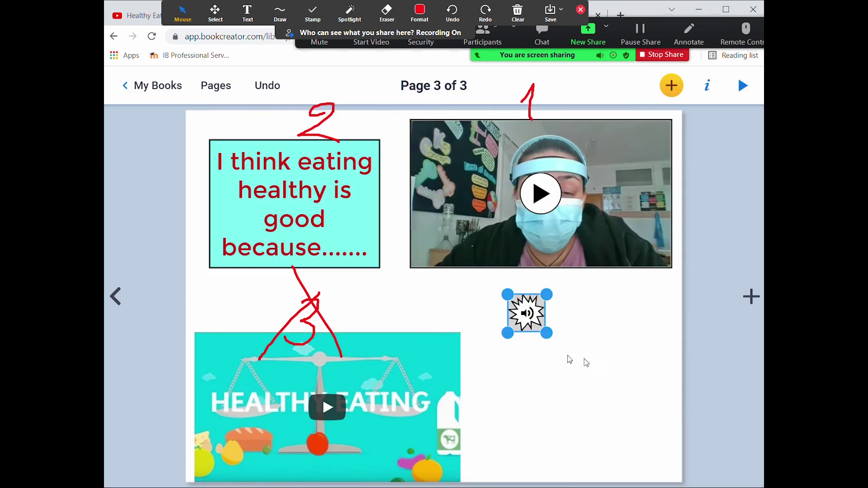
drag(545, 333, 619, 406)
drag(577, 370, 585, 429)
click(629, 321)
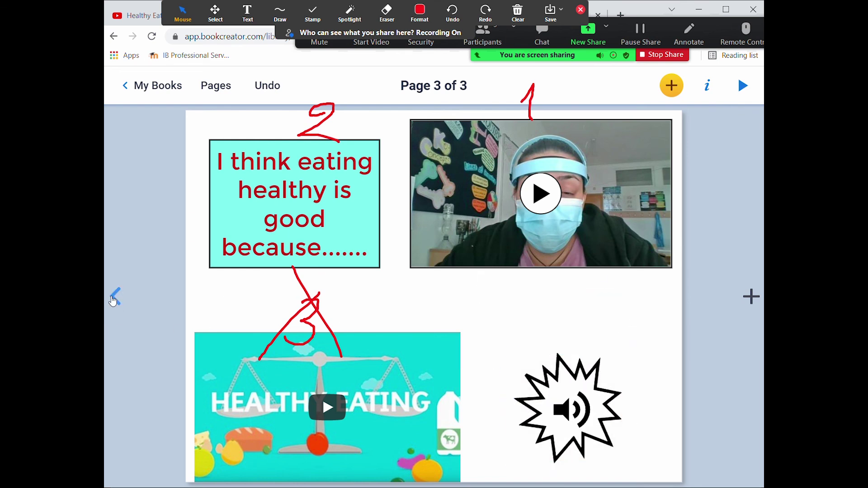
Circle the add-item and info controls with freehand annotations, clear all drawings and close the annotation tools.
click(688, 35)
click(689, 35)
mouse_move(692, 79)
mouse_down()
mouse_move(669, 67)
mouse_move(696, 78)
mouse_up()
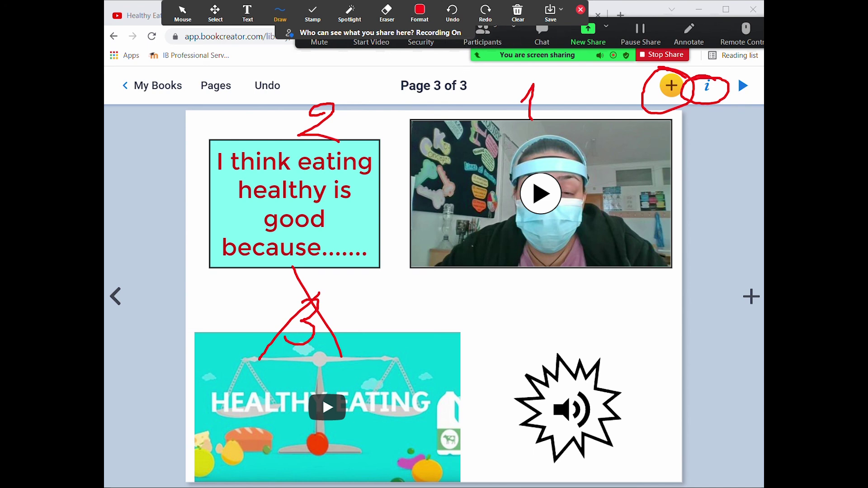
click(518, 12)
click(556, 36)
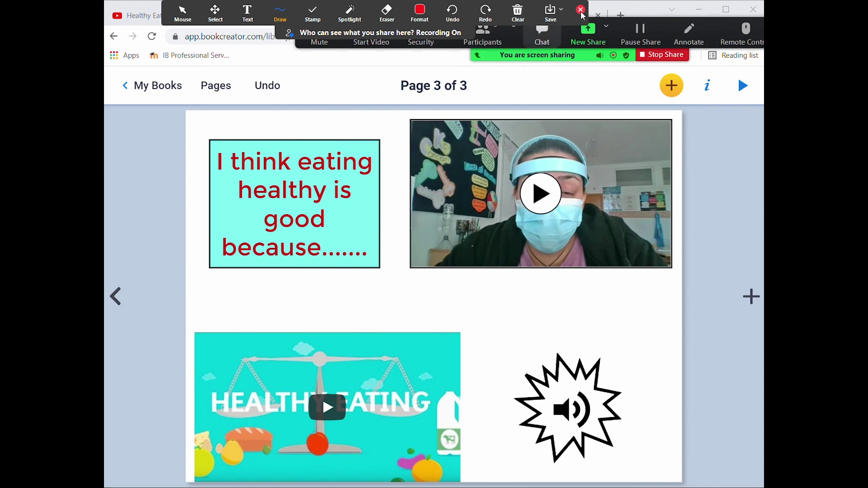
click(581, 10)
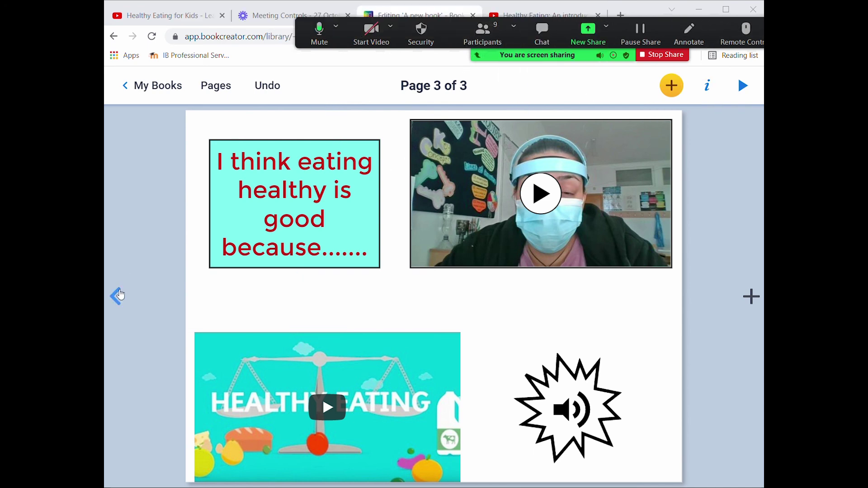
Return to the book's cover, circle the reading preview control with an annotation, and clear the drawing and close the annotation tools.
click(119, 296)
click(118, 296)
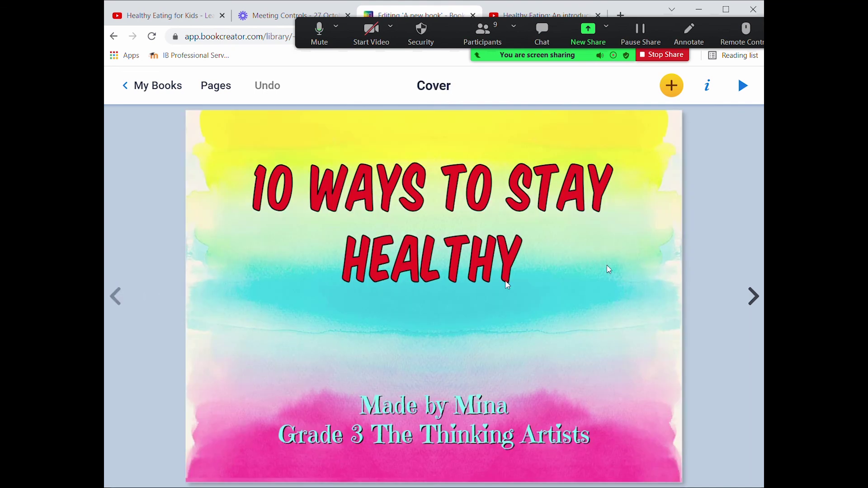
click(689, 32)
mouse_move(753, 66)
mouse_down()
mouse_move(726, 83)
mouse_move(764, 93)
mouse_up()
click(518, 14)
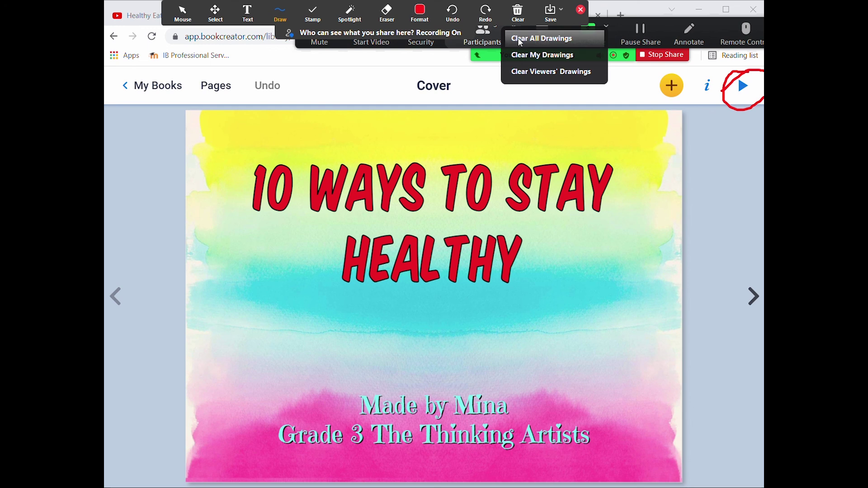
click(518, 38)
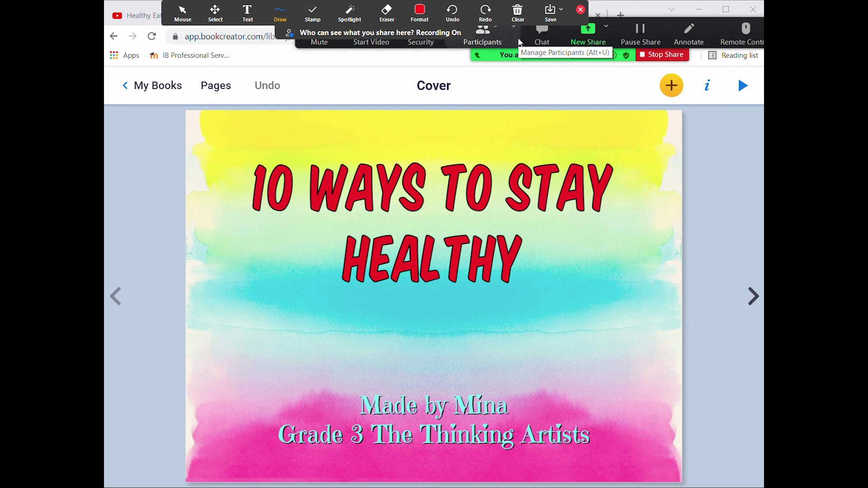
click(580, 9)
Preview the book in reading mode, paging through to the end, back to the cover and forward to the inside spread.
click(742, 86)
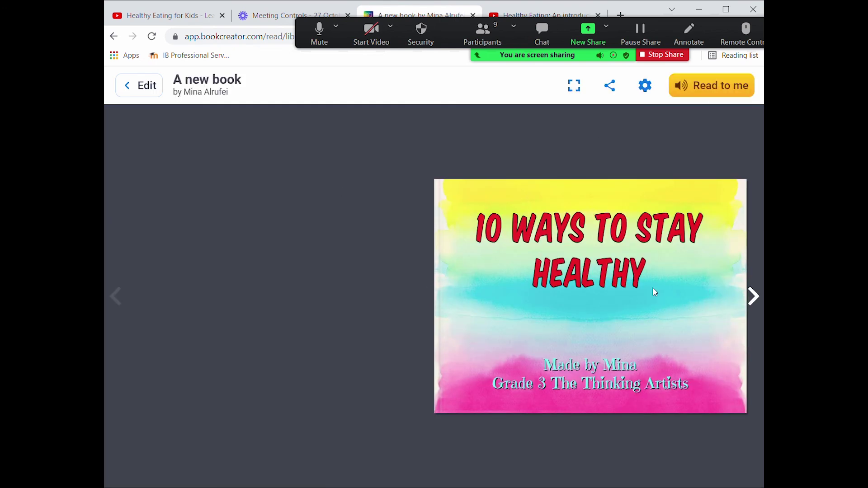
click(755, 299)
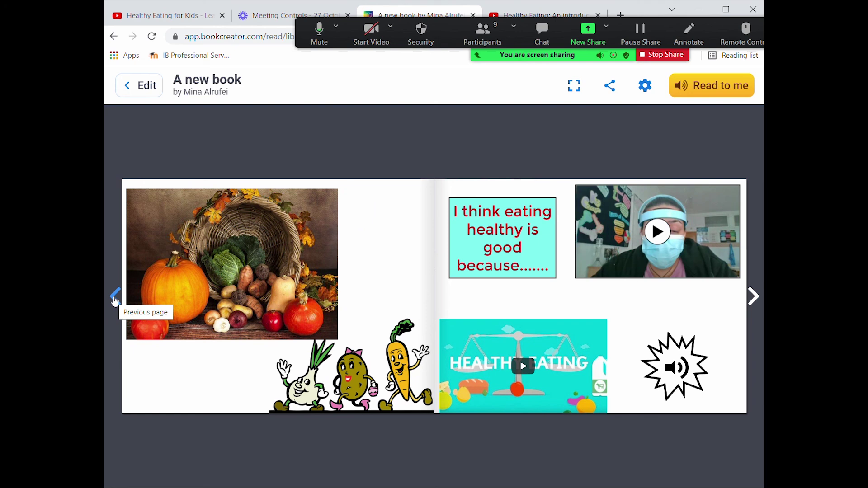
click(754, 295)
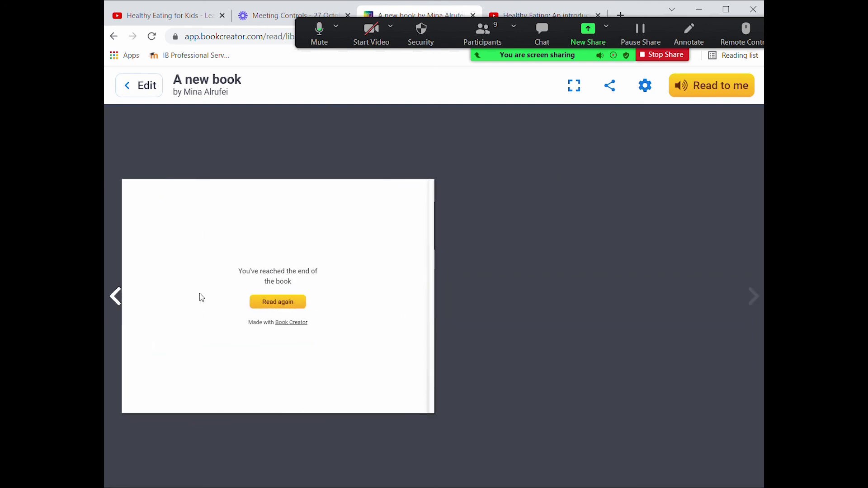
click(116, 296)
click(117, 297)
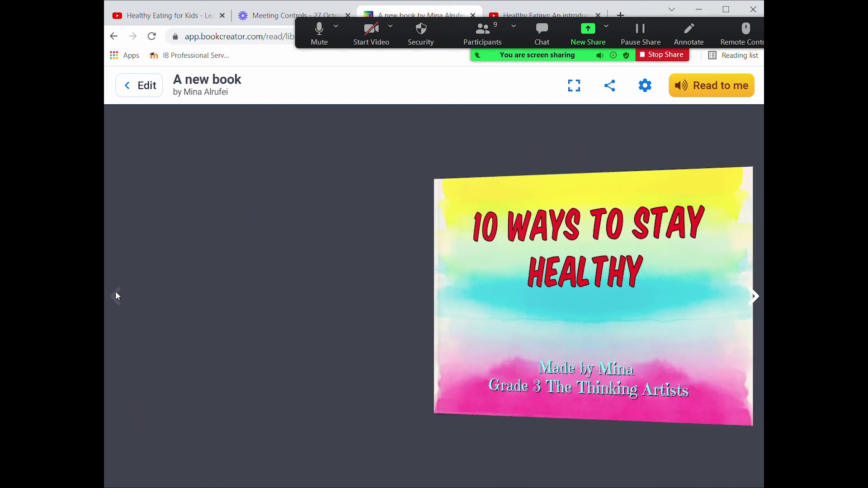
click(756, 298)
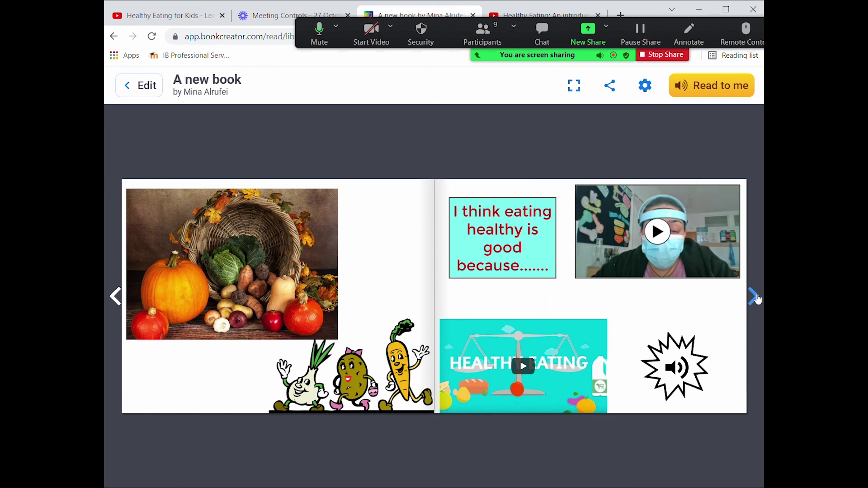